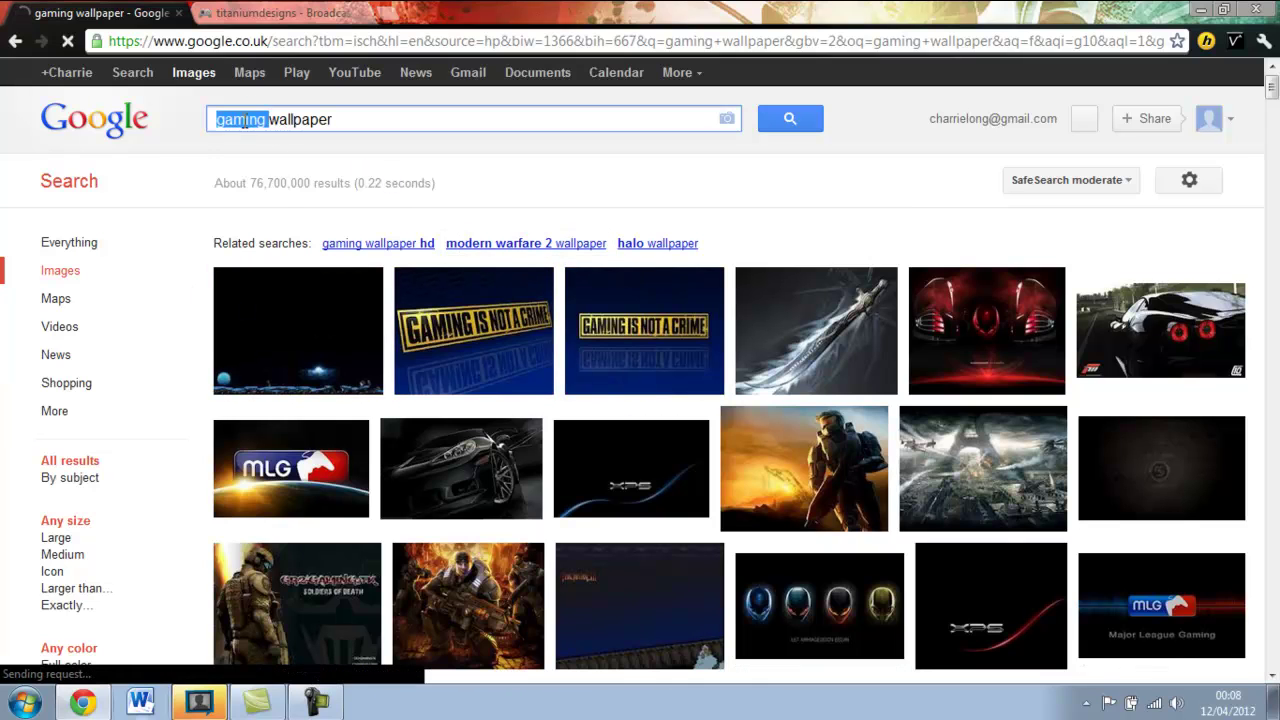
# Look over the Titanium Designs broadcast page and return to the gaming wallpaper image results
pyautogui.click(270, 12)
pyautogui.scroll(-1, 80, 327)
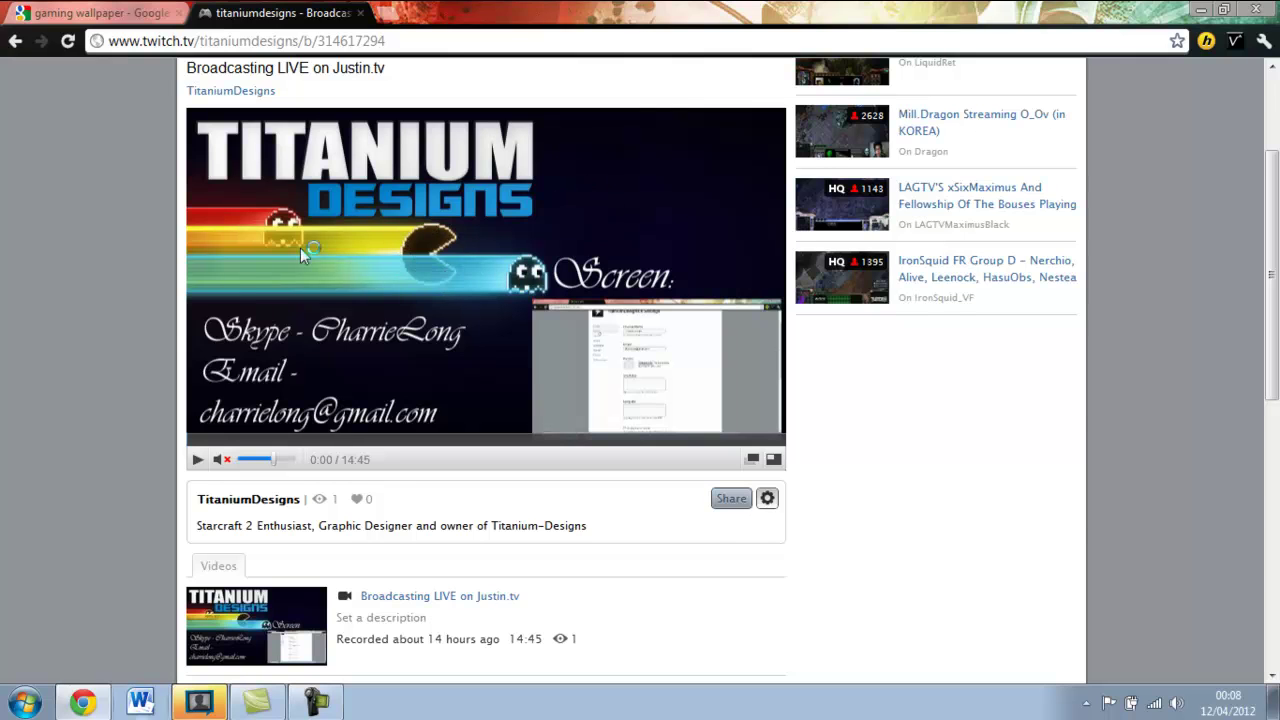
pyautogui.hotkey('ctrl', 'Tab')
# Browse several pages of the gaming wallpaper image results for a suitable background picture
pyautogui.scroll(-4, 660, 370)
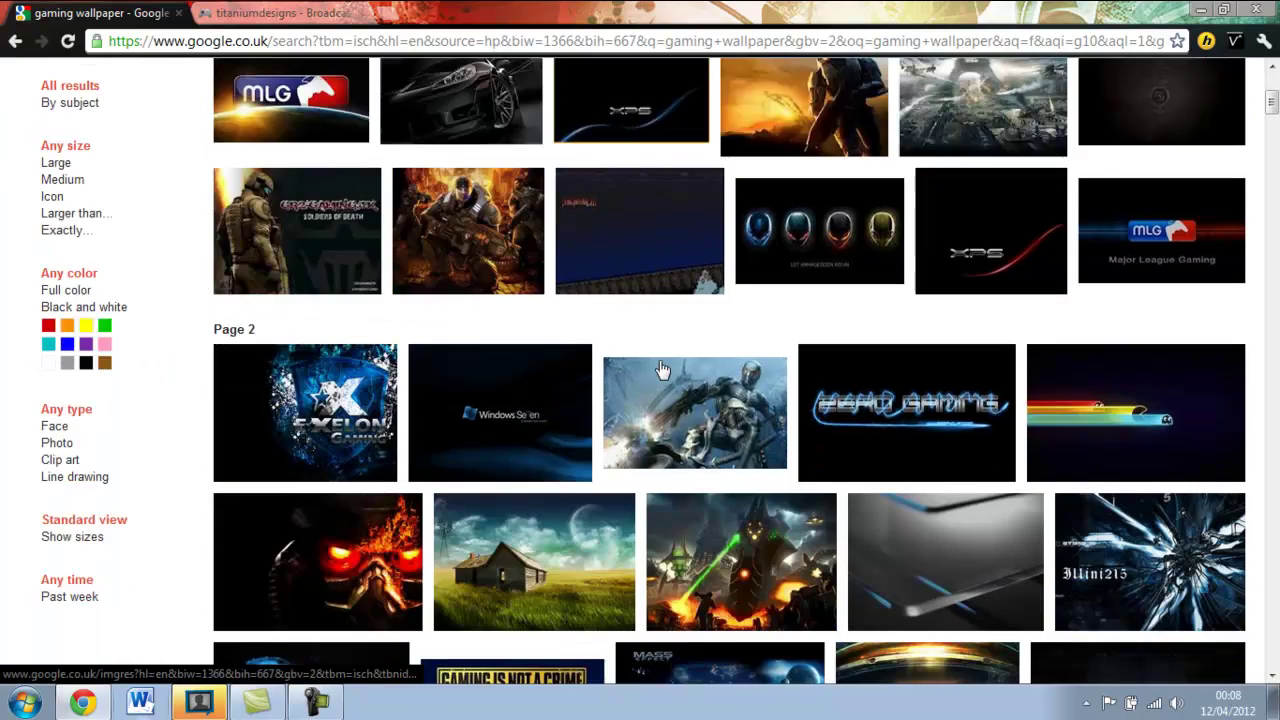
pyautogui.scroll(-6, 660, 370)
pyautogui.scroll(2, 657, 370)
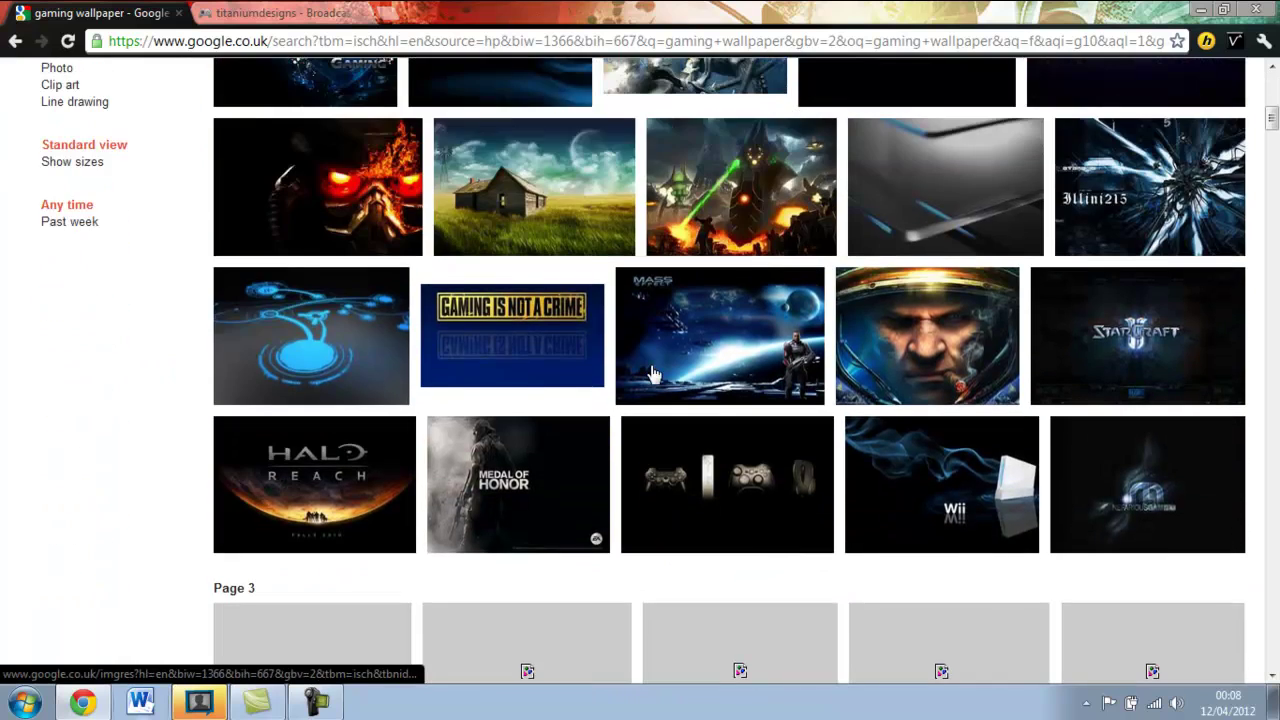
pyautogui.scroll(-1, 651, 374)
pyautogui.moveTo(875, 296)
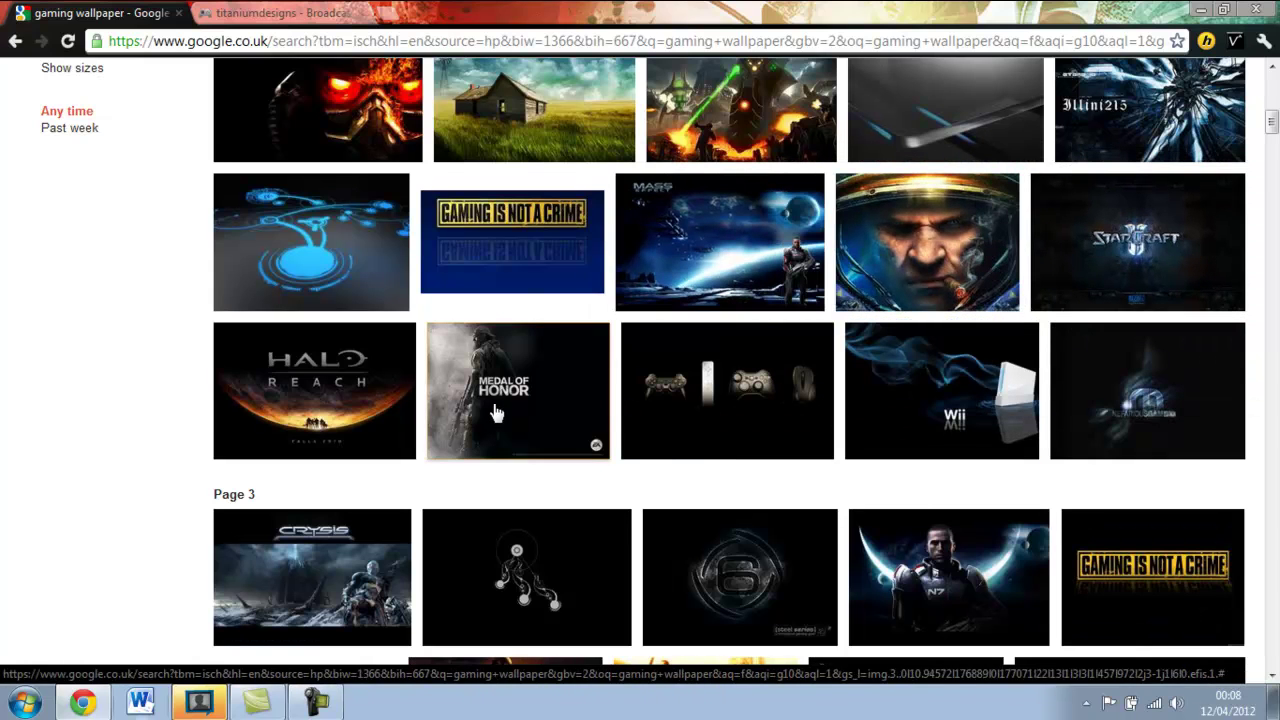
pyautogui.scroll(-2, 494, 414)
pyautogui.scroll(-3, 494, 414)
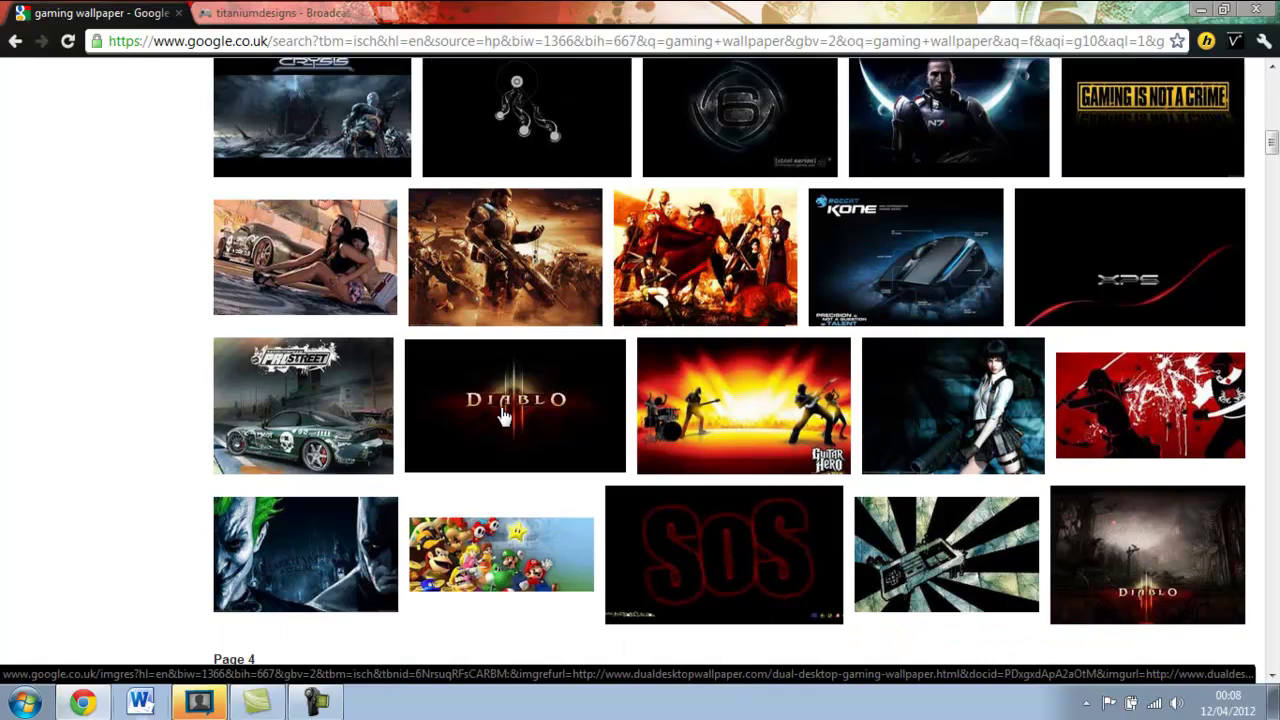
pyautogui.scroll(-4, 767, 485)
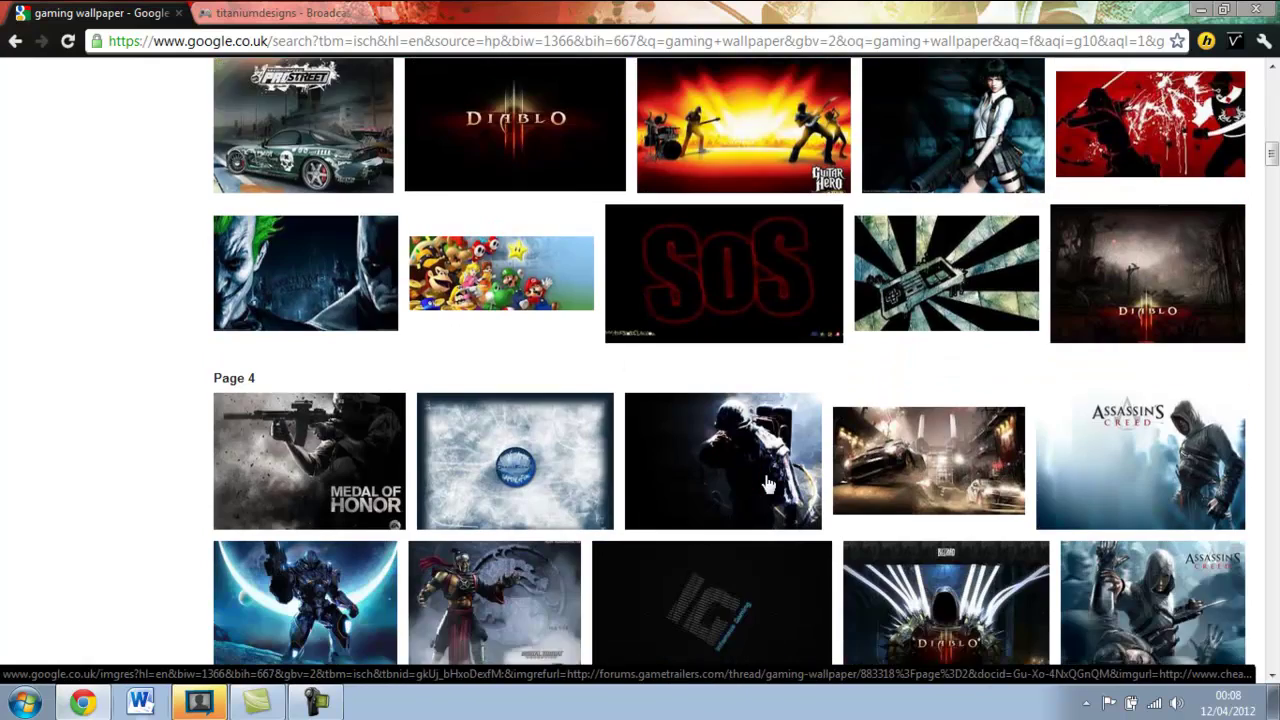
pyautogui.scroll(-1, 767, 485)
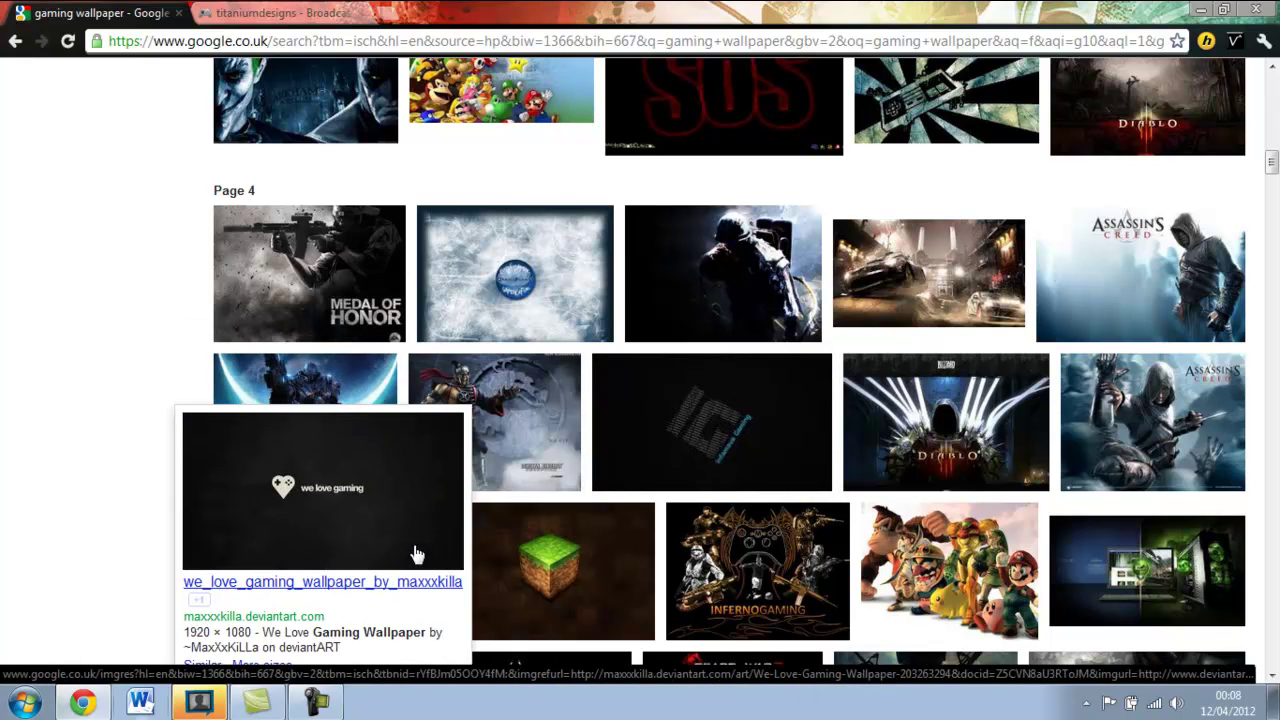
pyautogui.scroll(-2, 812, 544)
pyautogui.scroll(-2, 812, 544)
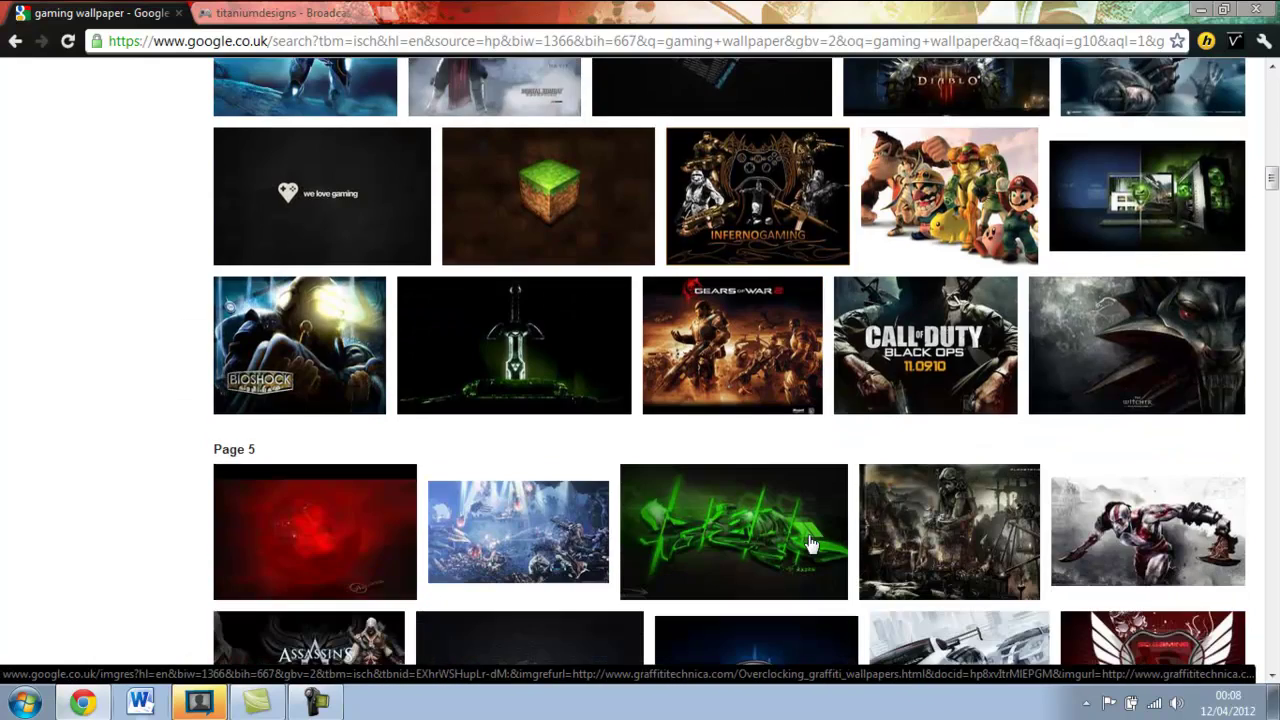
pyautogui.scroll(-2, 812, 544)
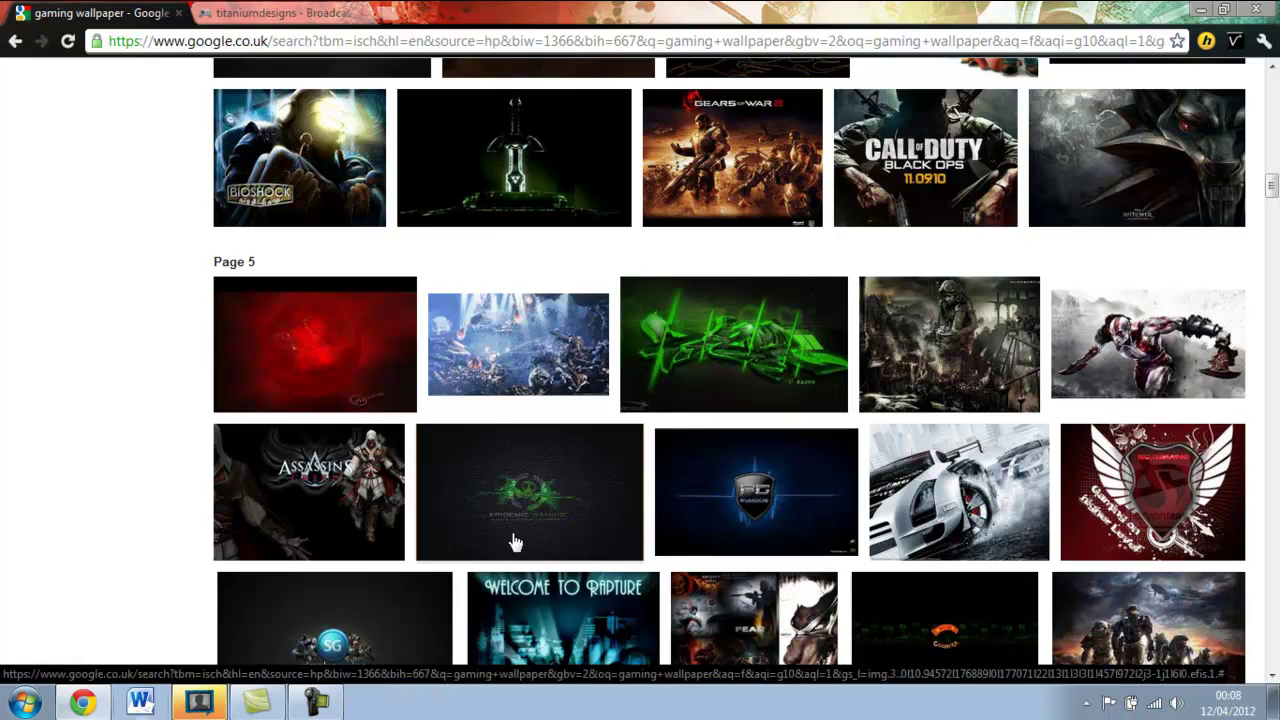
pyautogui.scroll(-2, 514, 537)
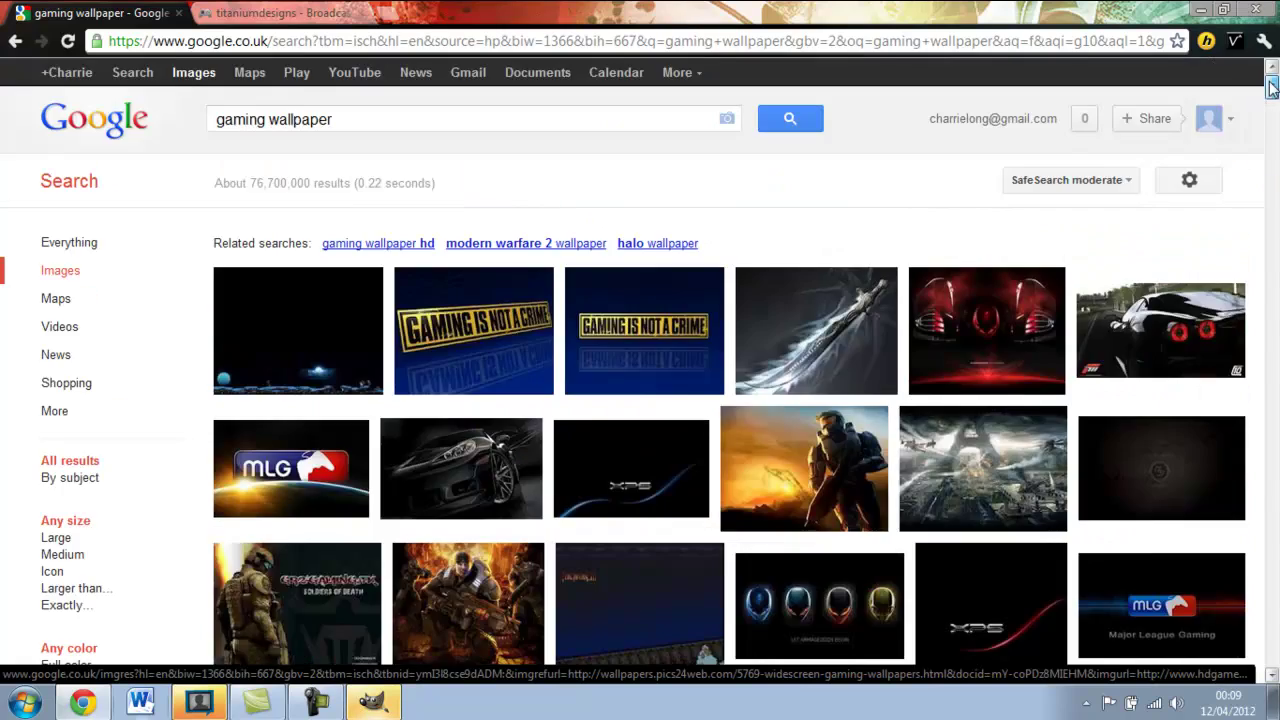
pyautogui.scroll(-6, 363, 194)
# Search the images for "sc2 wallpaper" by replacing the word "gaming" in the query
pyautogui.scroll(6, 363, 194)
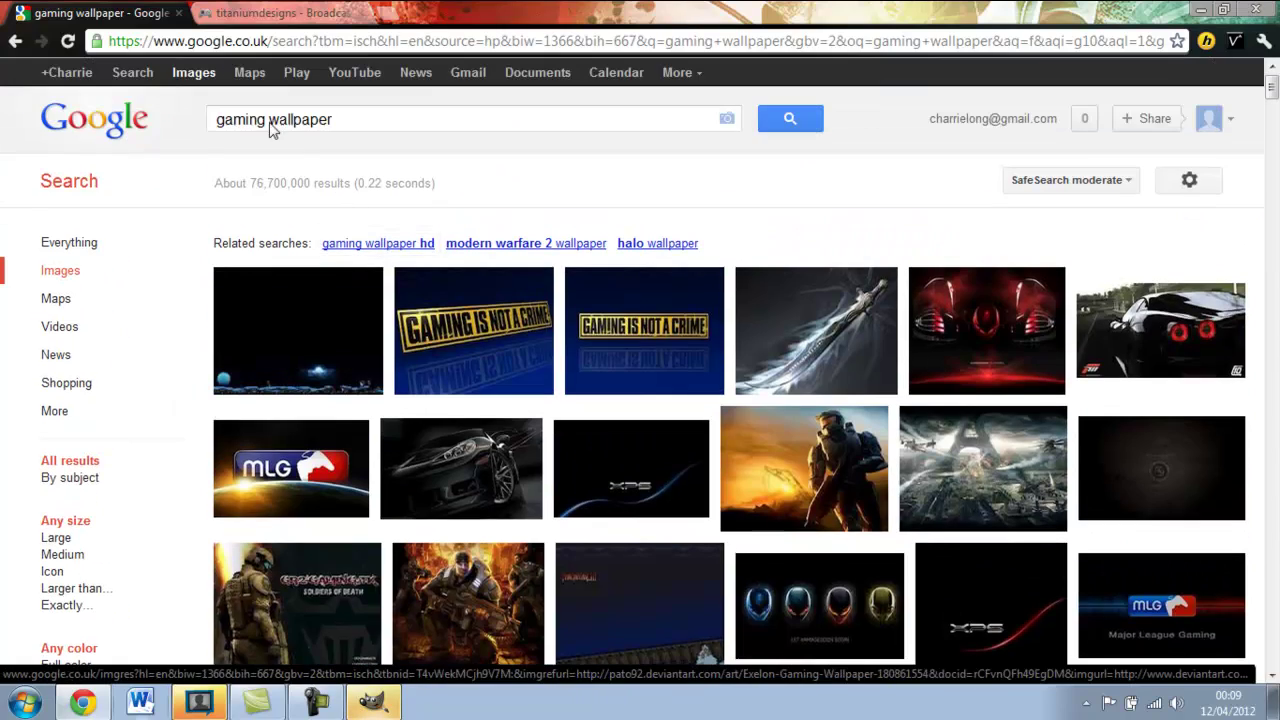
pyautogui.doubleClick(243, 120)
pyautogui.write('sc2')
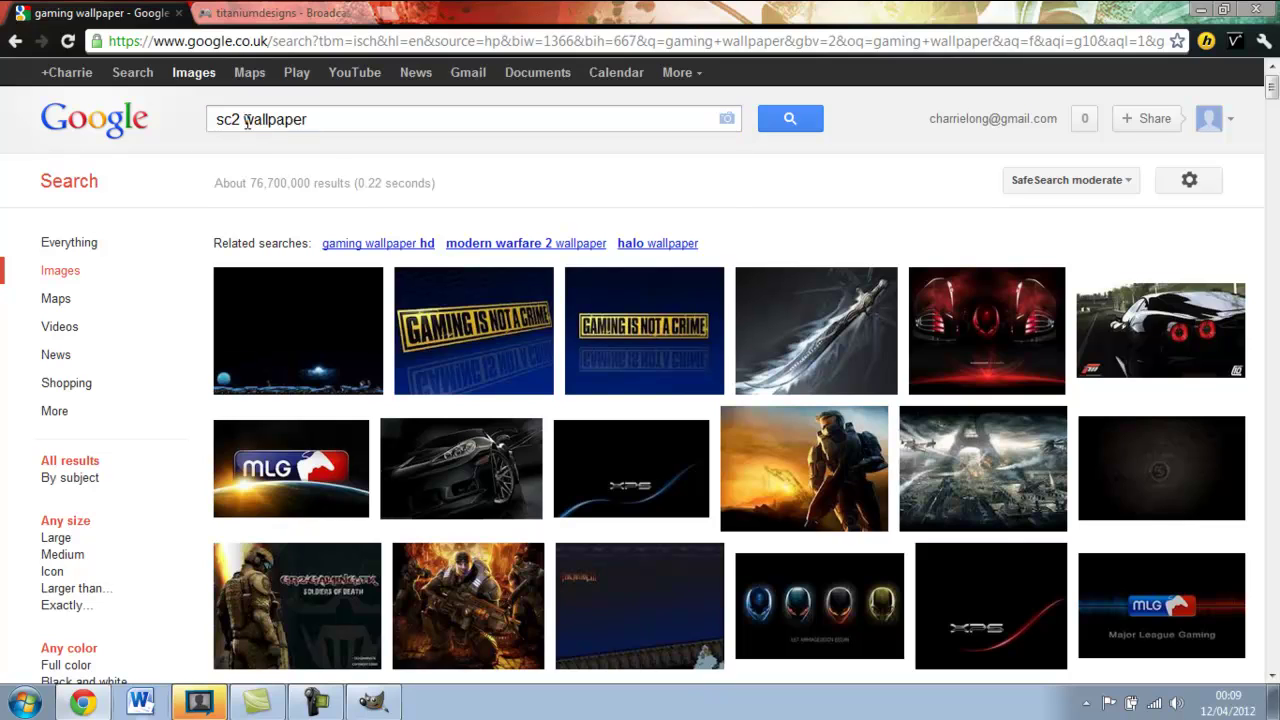
pyautogui.press('Return')
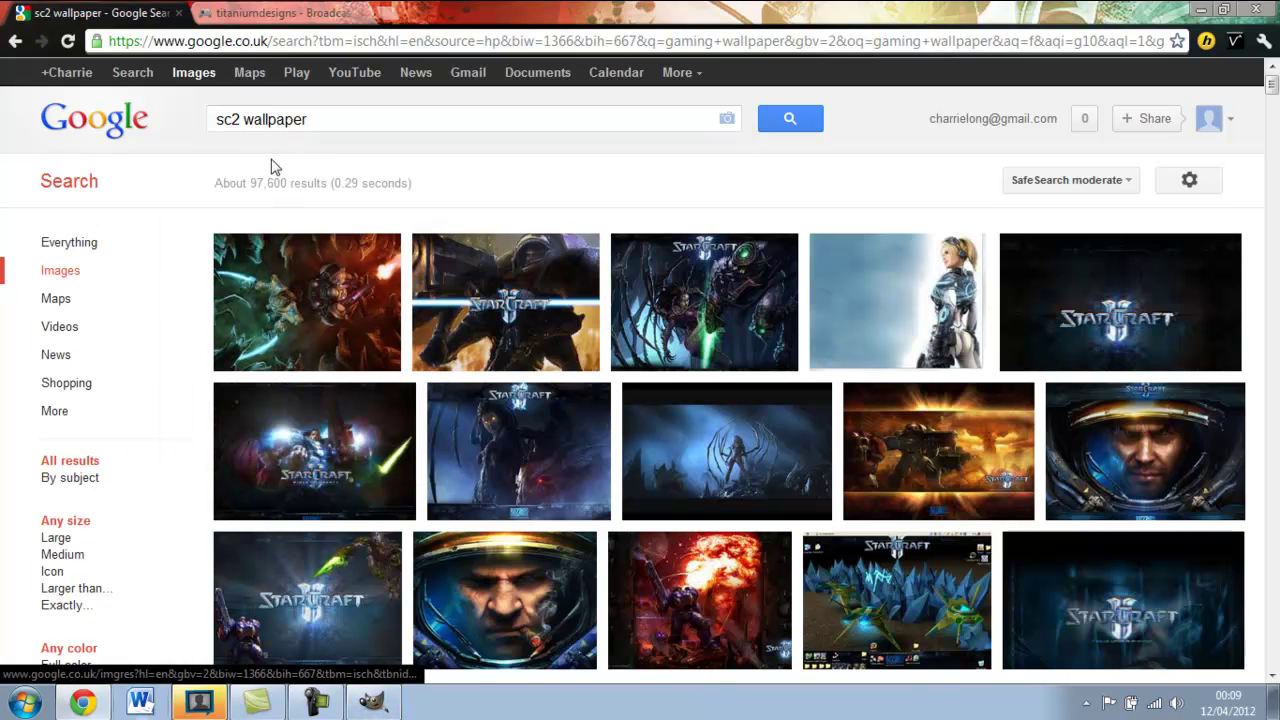
# Shorten the image search query to "sc2" and run it
pyautogui.doubleClick(271, 120)
pyautogui.press('BackSpace')
pyautogui.press('Return')
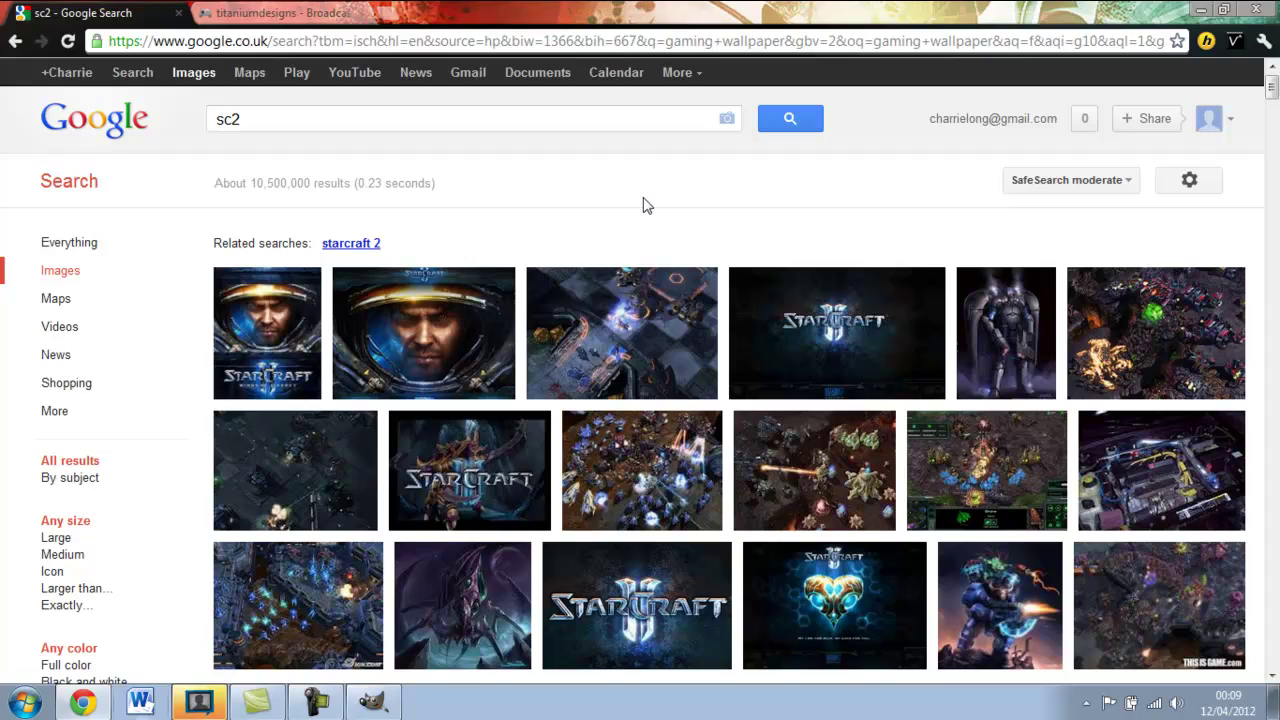
# Browse several pages of the sc2 image results for usable StarCraft artwork
pyautogui.scroll(-5, 643, 205)
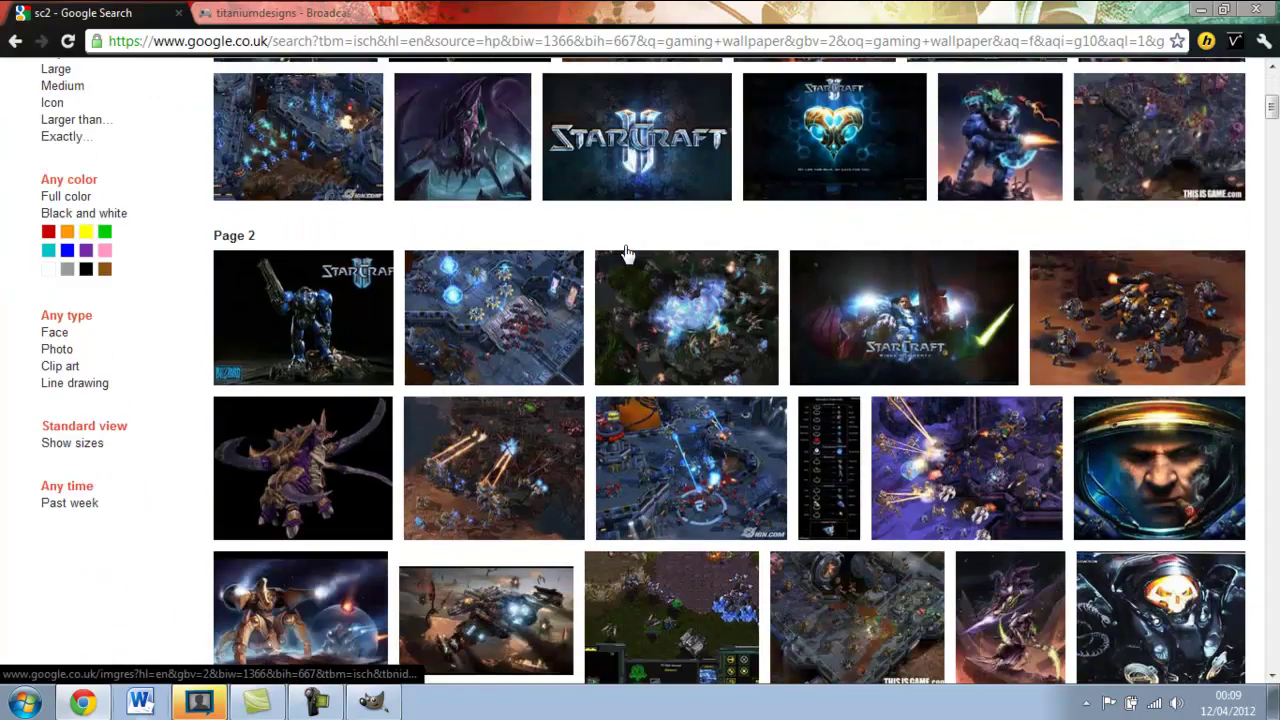
pyautogui.scroll(-2, 625, 255)
pyautogui.scroll(-3, 625, 255)
pyautogui.scroll(-3, 625, 255)
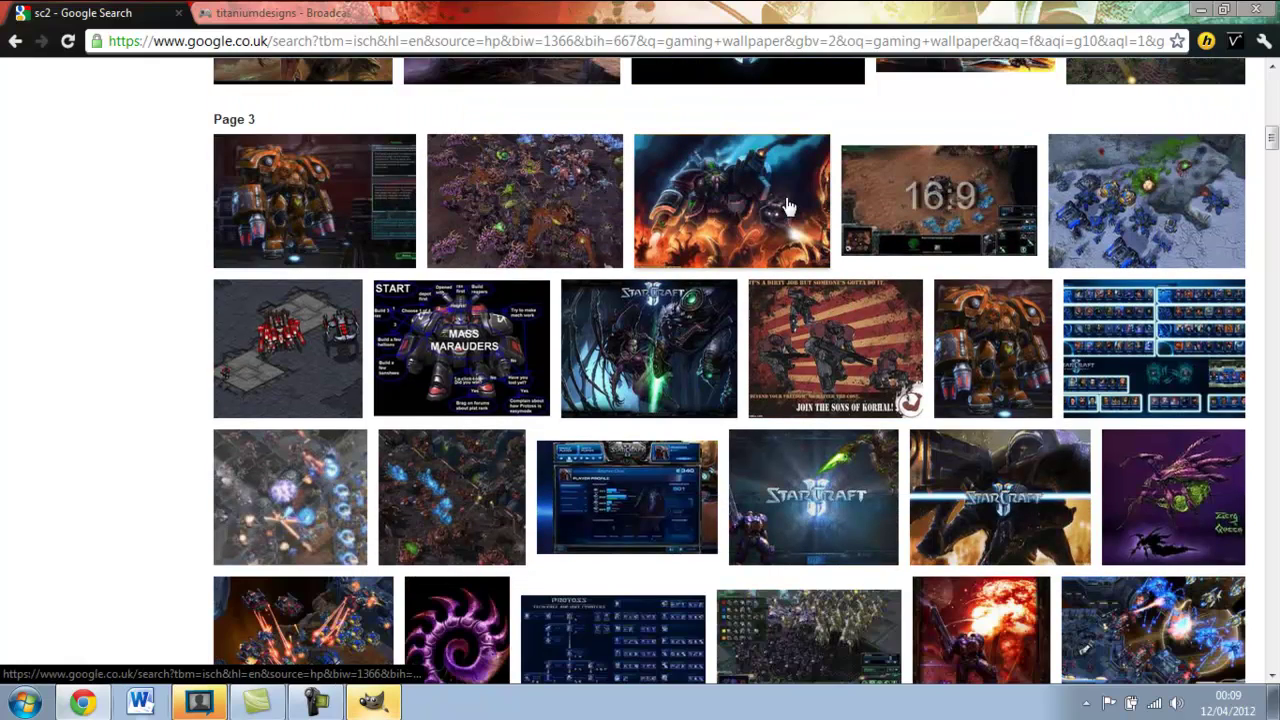
pyautogui.scroll(-1, 787, 205)
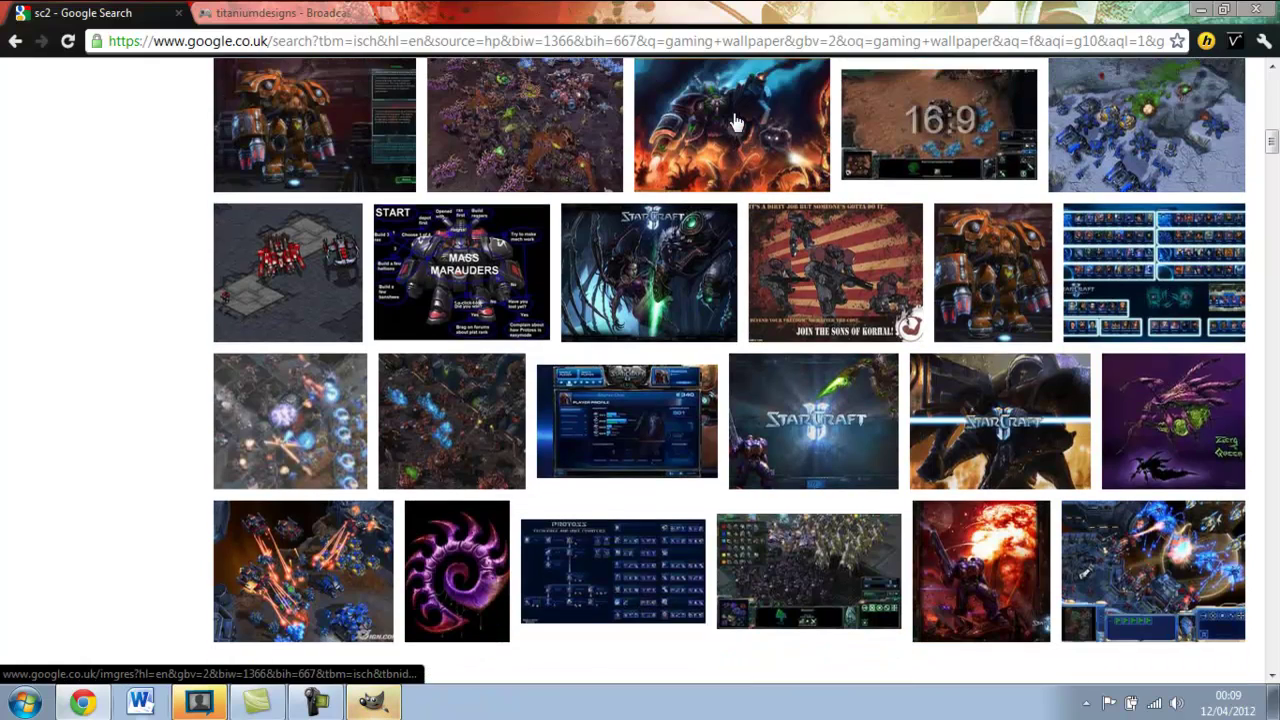
pyautogui.scroll(-3, 870, 362)
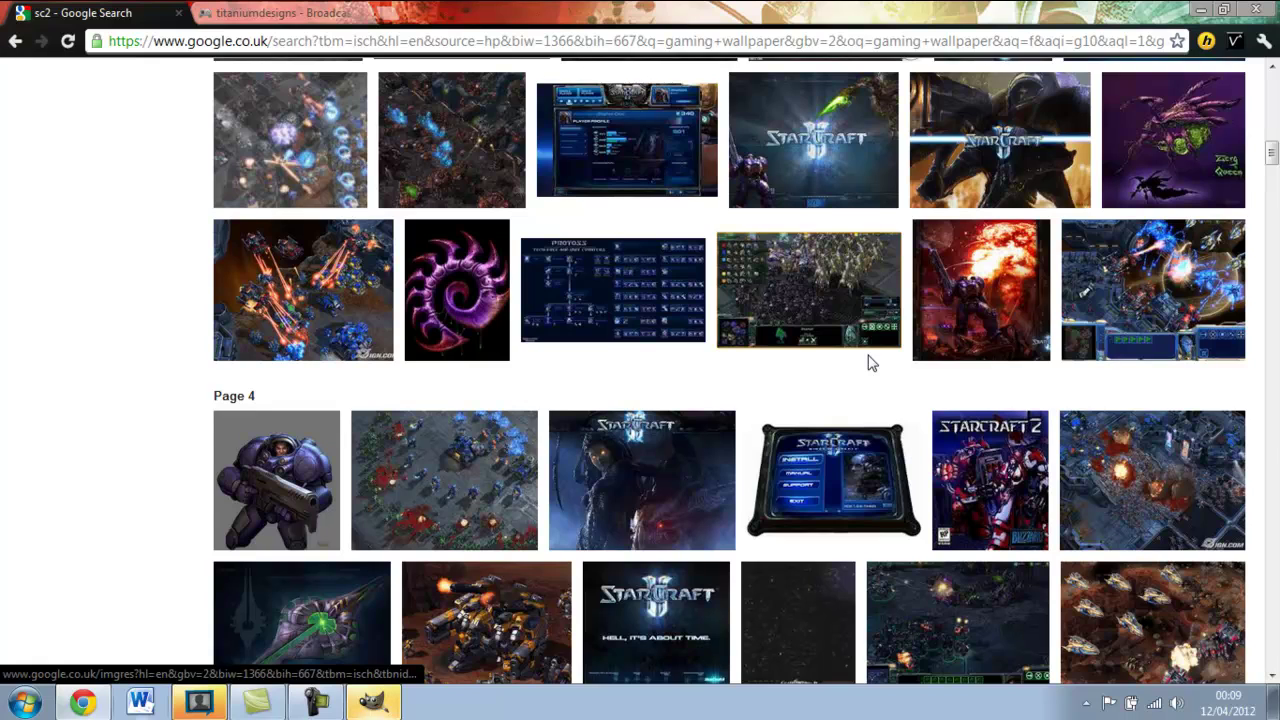
pyautogui.scroll(-2, 868, 362)
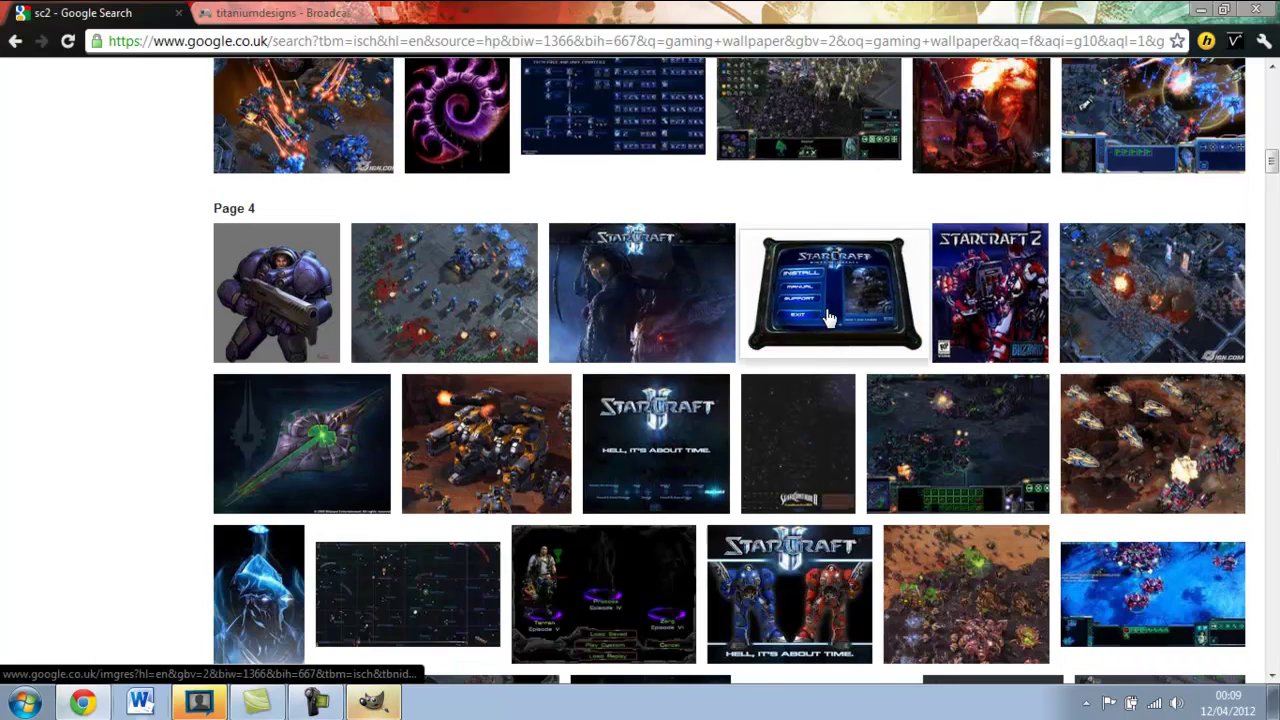
pyautogui.scroll(-3, 828, 321)
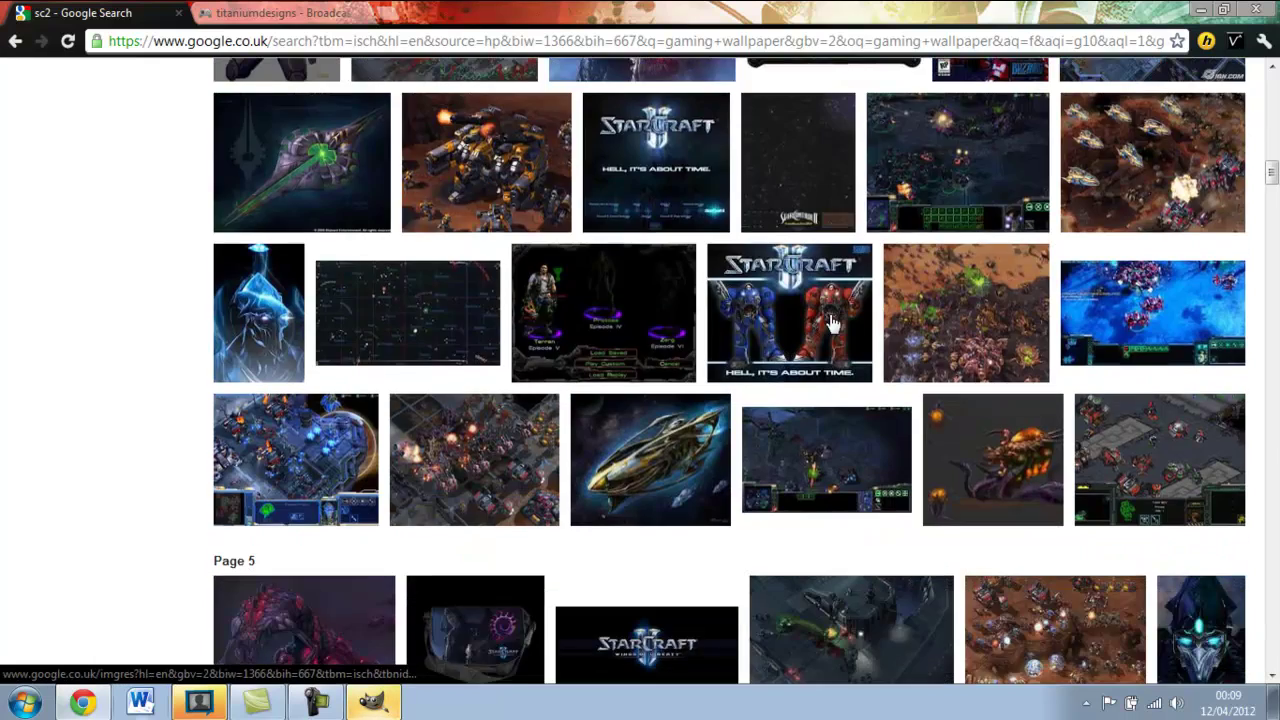
pyautogui.scroll(-4, 831, 322)
pyautogui.scroll(-2, 831, 322)
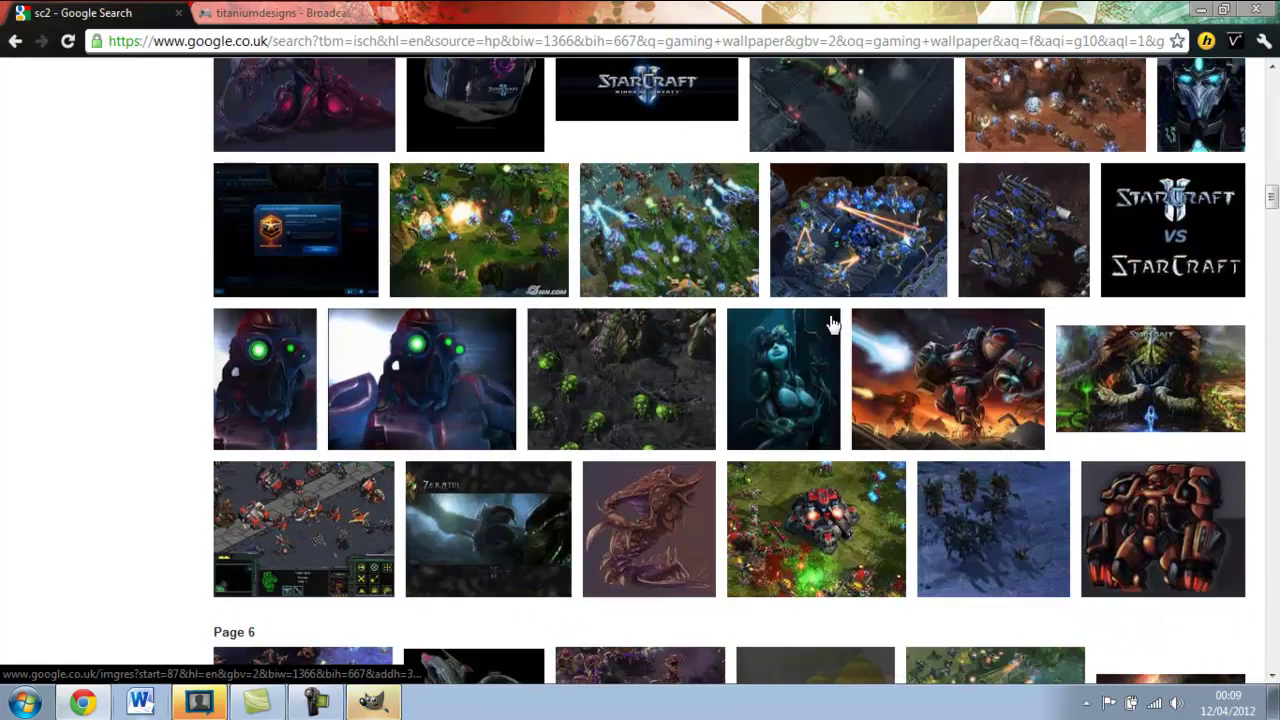
pyautogui.scroll(-2, 831, 322)
# Extend the image search query to "sc2 marine hydra" and run it
pyautogui.moveTo(1272, 177); pyautogui.dragTo(1269, 74)
pyautogui.click(278, 130)
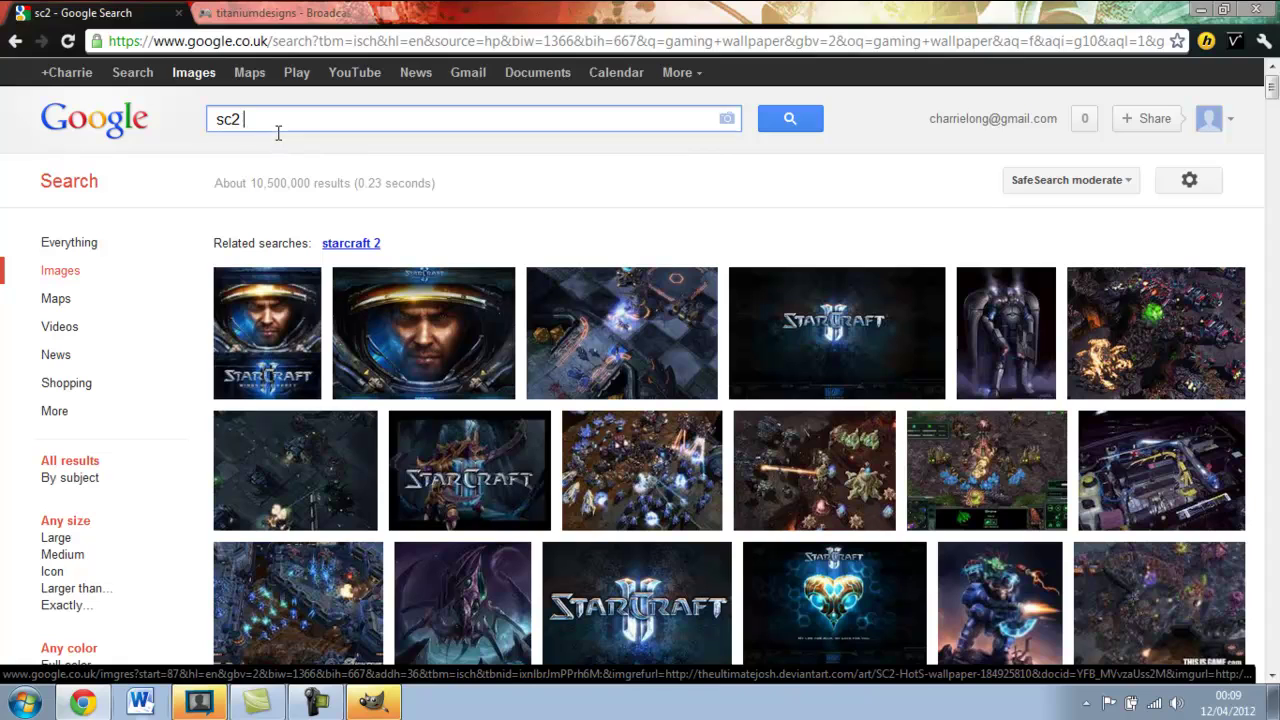
pyautogui.write('marine hydra')
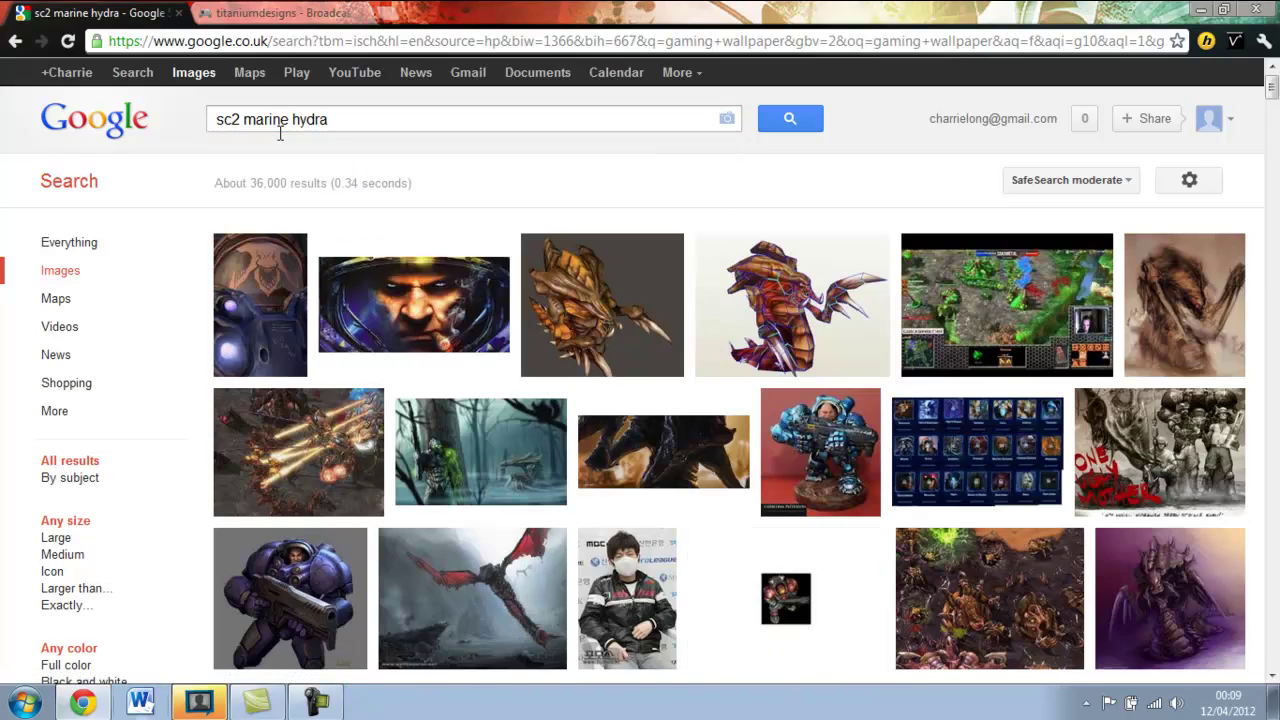
# Replace "hydra" with "owning" in the query to search images for "sc2 marine owning"
pyautogui.doubleClick(310, 120)
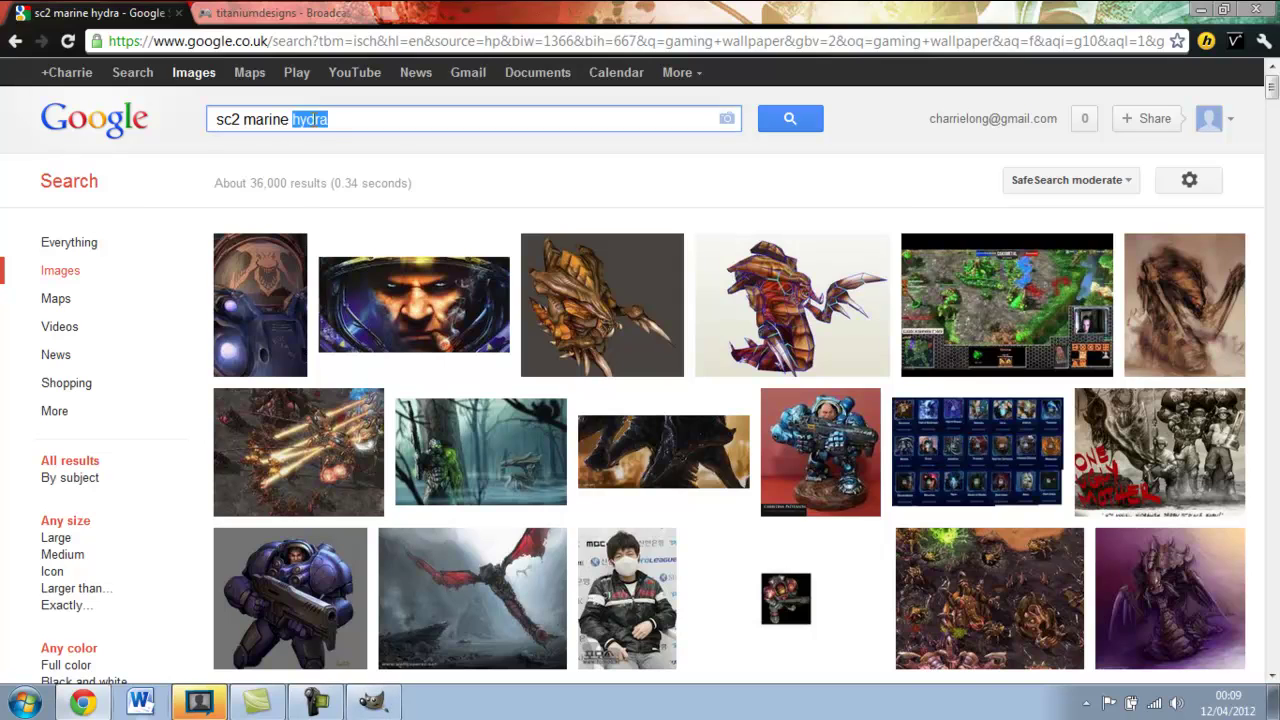
pyautogui.press('BackSpace')
pyautogui.click(330, 118)
pyautogui.write('owning')
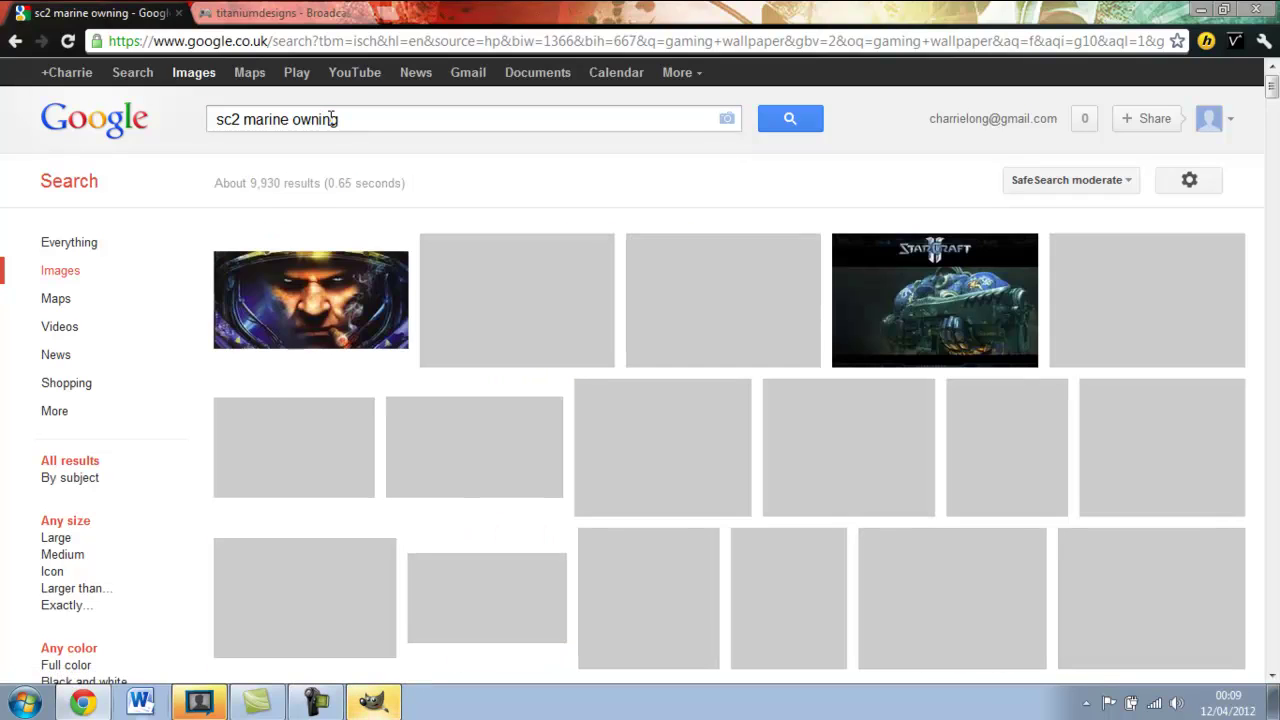
# Change the image search query to "sc2 terran wallpaper" and run it
pyautogui.doubleClick(330, 118)
pyautogui.press('BackSpace')
pyautogui.press('BackSpace')
pyautogui.press('BackSpace')
pyautogui.press('BackSpace')
pyautogui.press('BackSpace')
pyautogui.press('BackSpace')
pyautogui.press('BackSpace')
pyautogui.press('BackSpace')
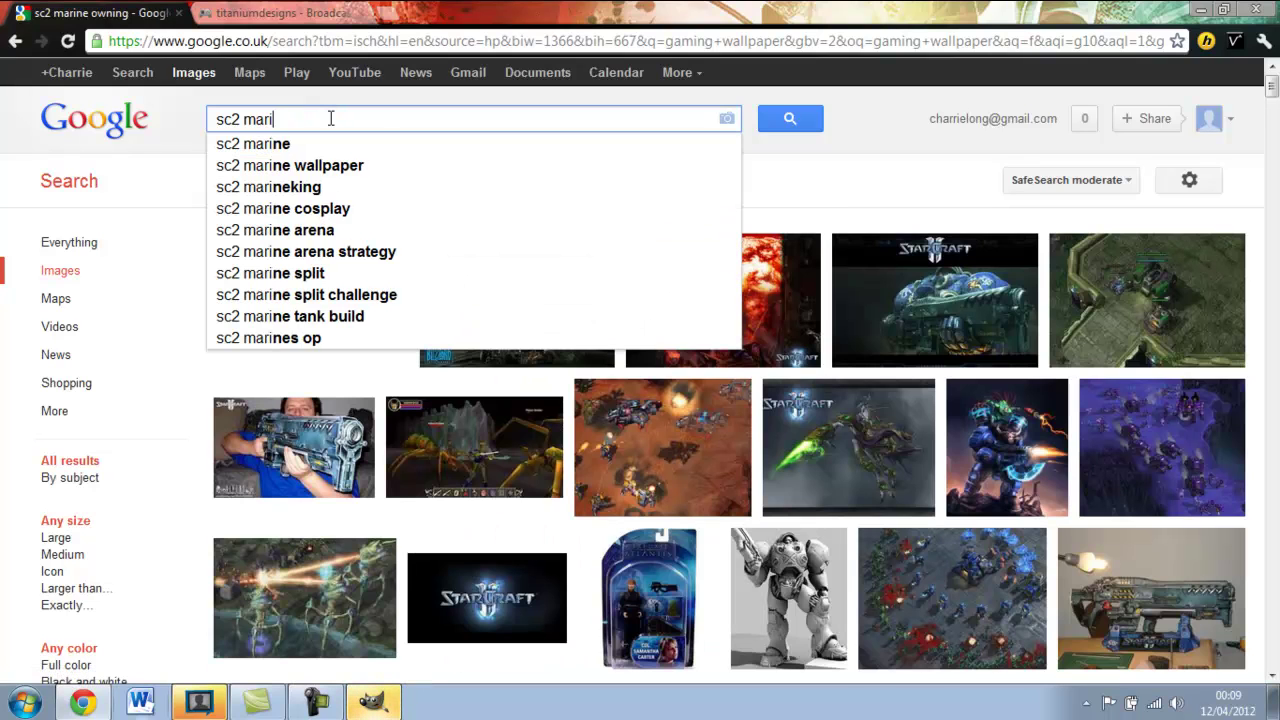
pyautogui.write('terran wallpaper')
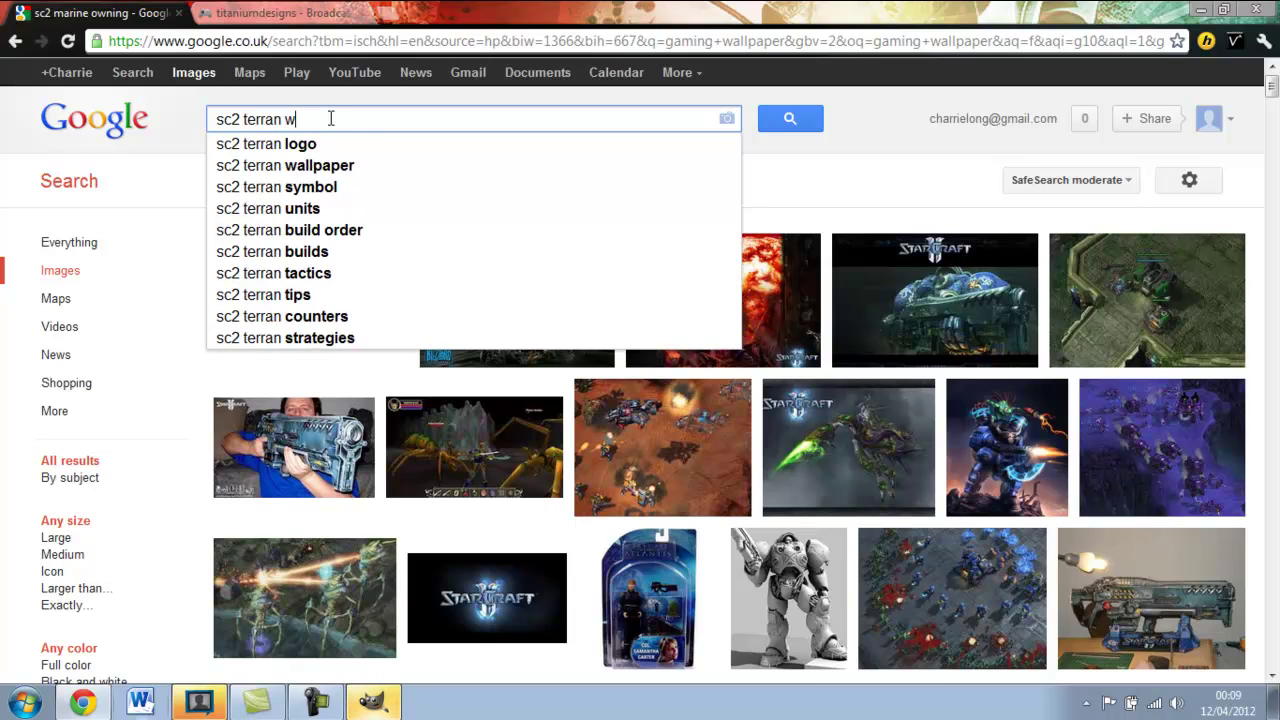
pyautogui.press('Return')
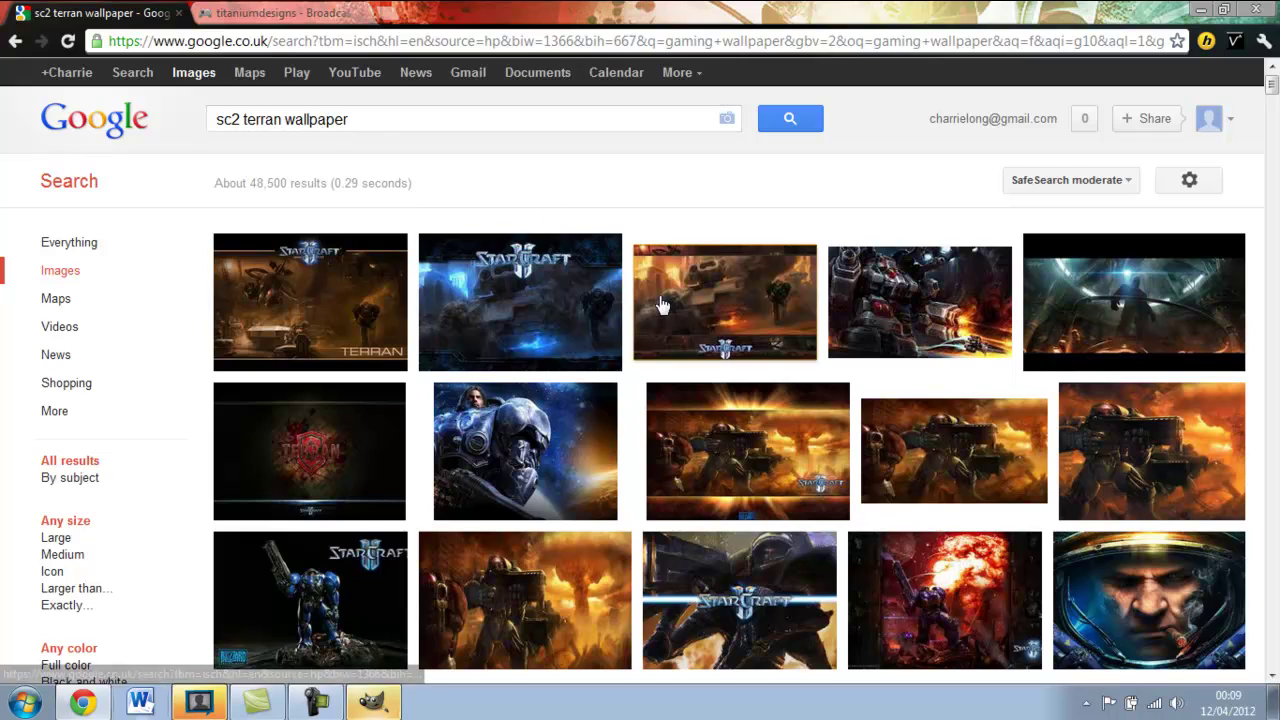
# Pick the orange Terran marines wallpaper Starcraft-2-1216.jpg from the results and open its full-size 1600 × 1200 image
pyautogui.scroll(-1, 663, 297)
pyautogui.moveTo(519, 347)
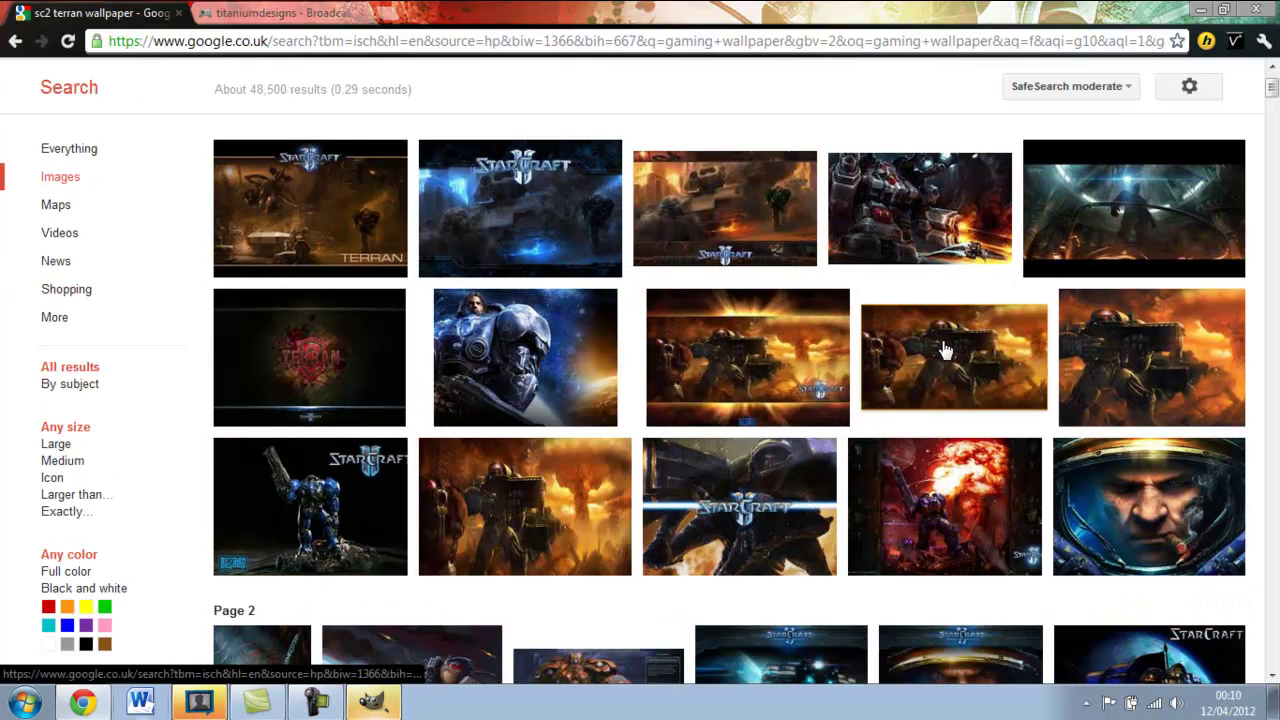
pyautogui.moveTo(930, 374)
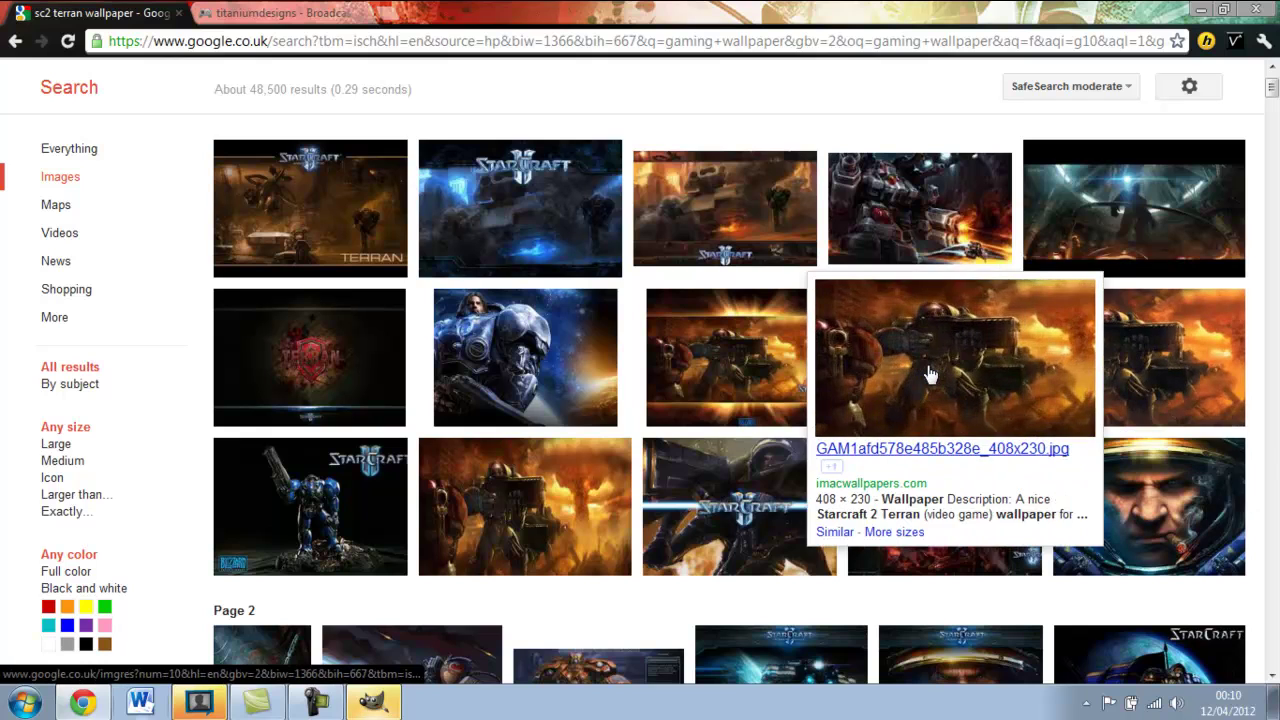
pyautogui.click(1150, 348)
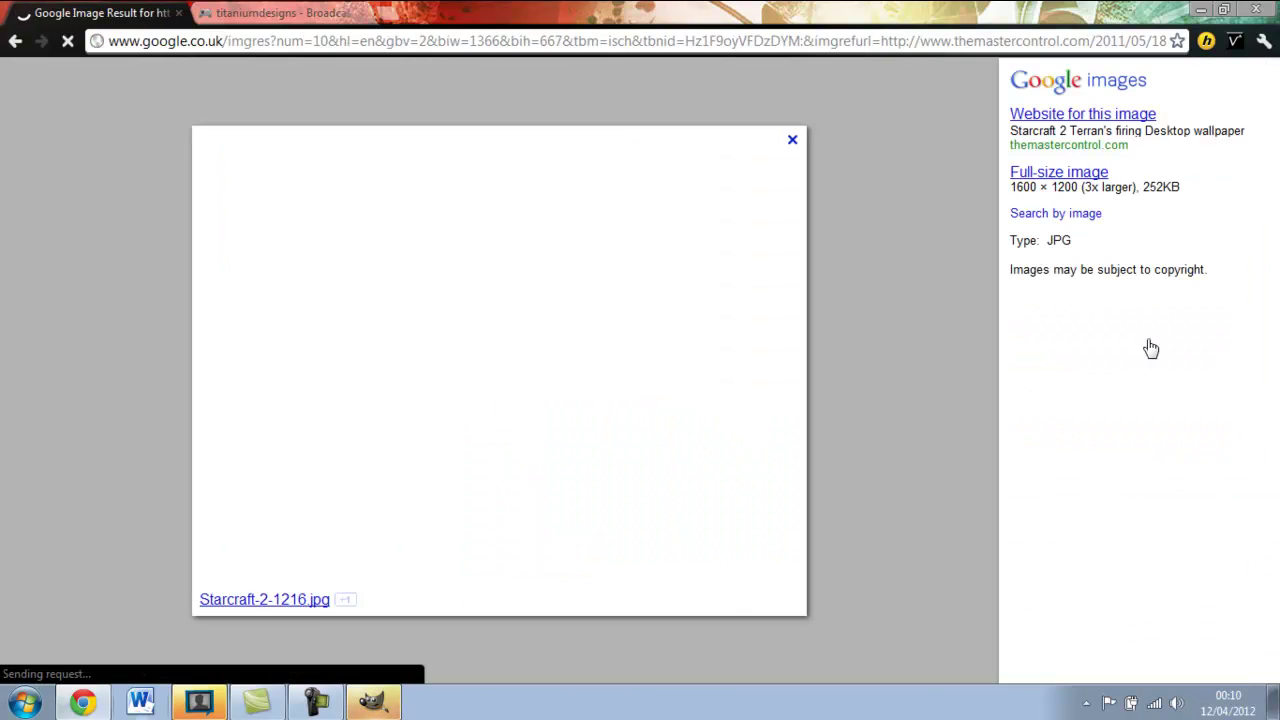
pyautogui.click(1052, 173)
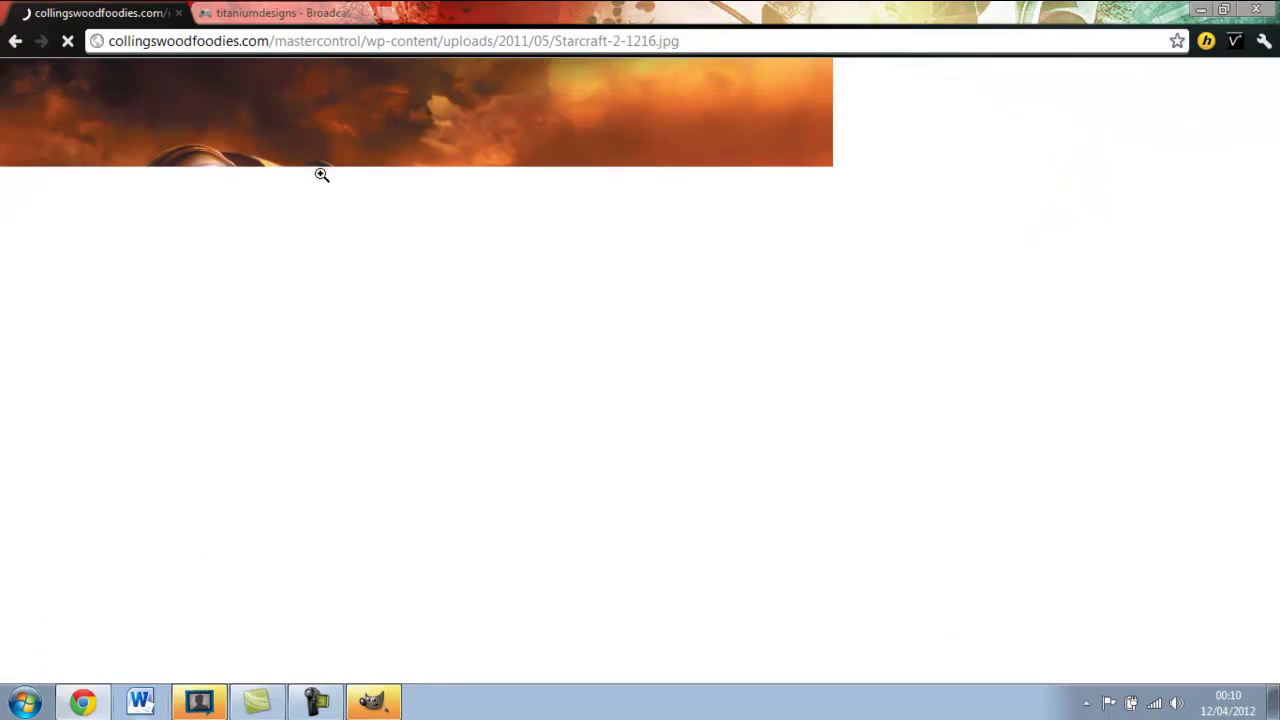
# Save the full-size wallpaper to the Downloads folder as the JPEG image Starcraft-2-1216
pyautogui.rightClick(320, 174)
pyautogui.click(340, 174)
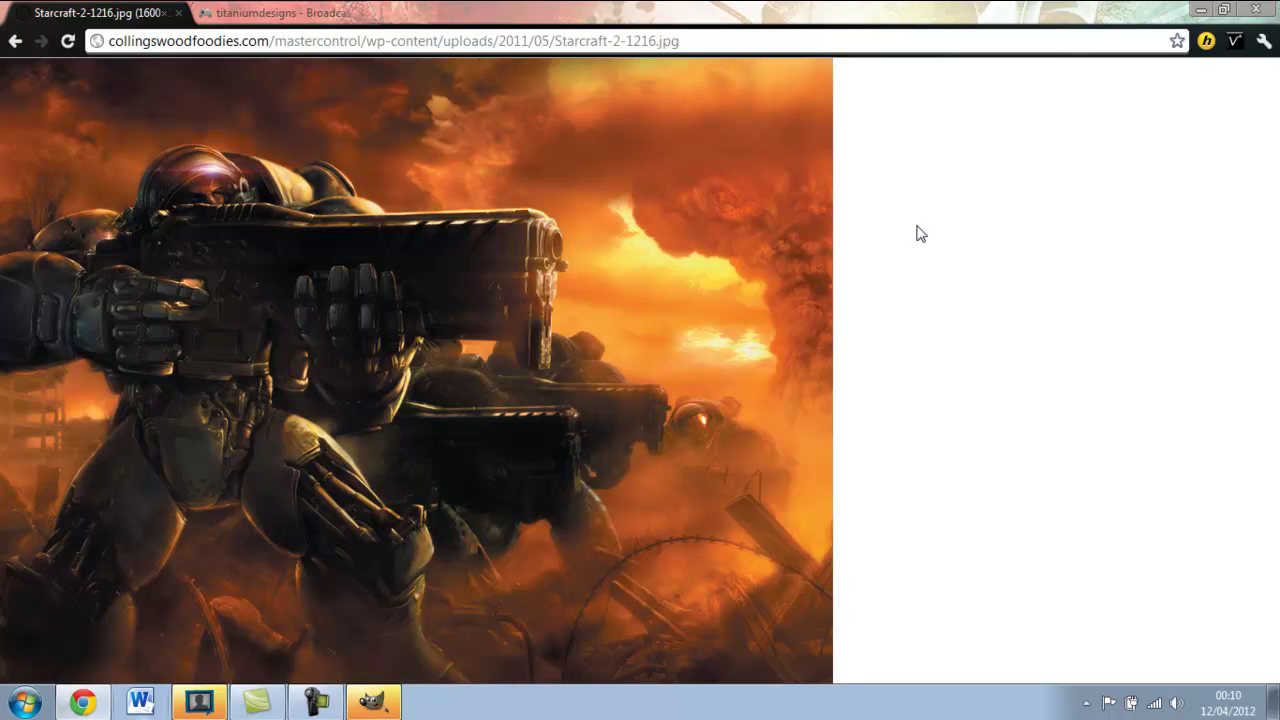
pyautogui.hotkey('ctrl', 's')
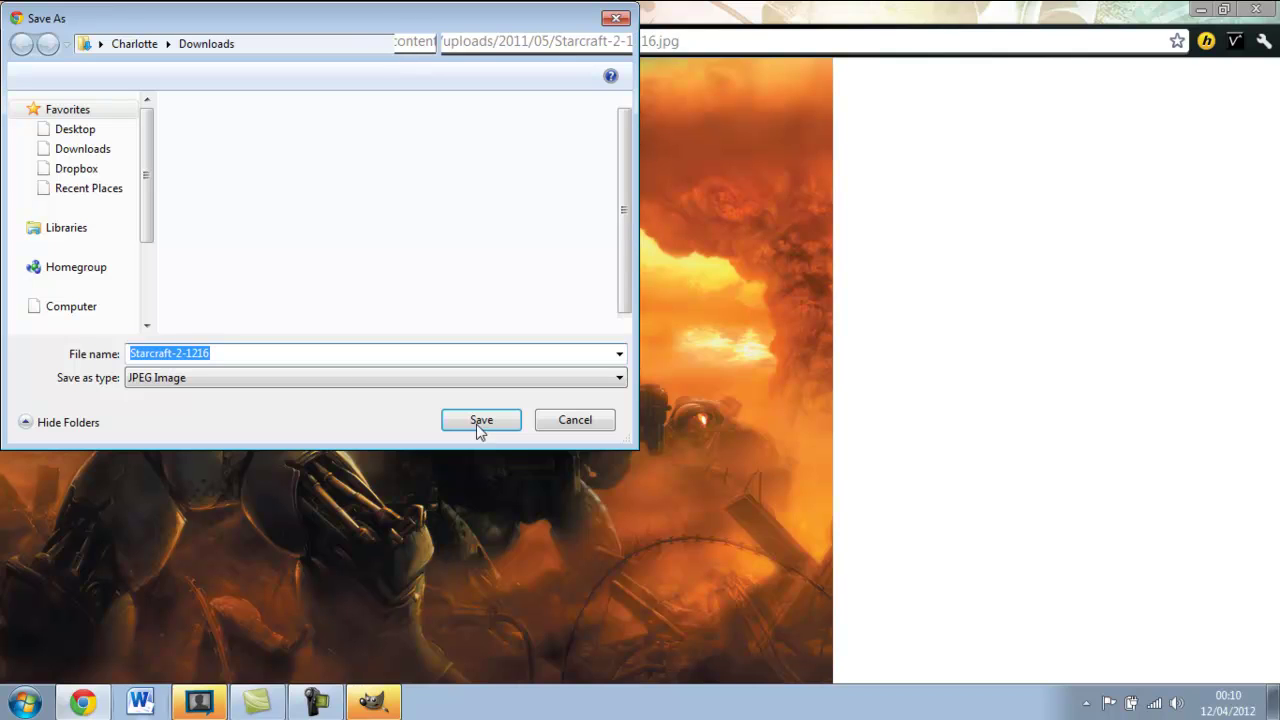
pyautogui.click(481, 420)
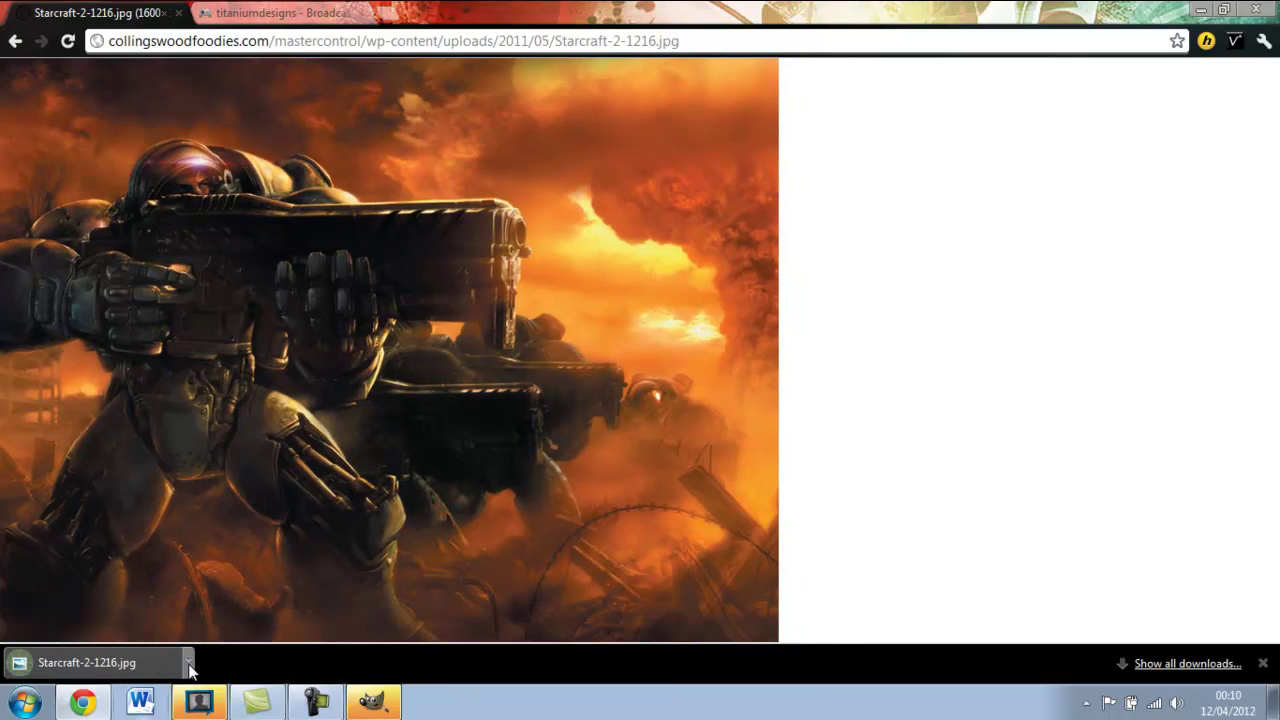
# Show the downloaded Starcraft-2-1216 wallpaper in its folder, dismissing the XSplit trial offer and minimizing XSplit
pyautogui.click(187, 661)
pyautogui.click(234, 608)
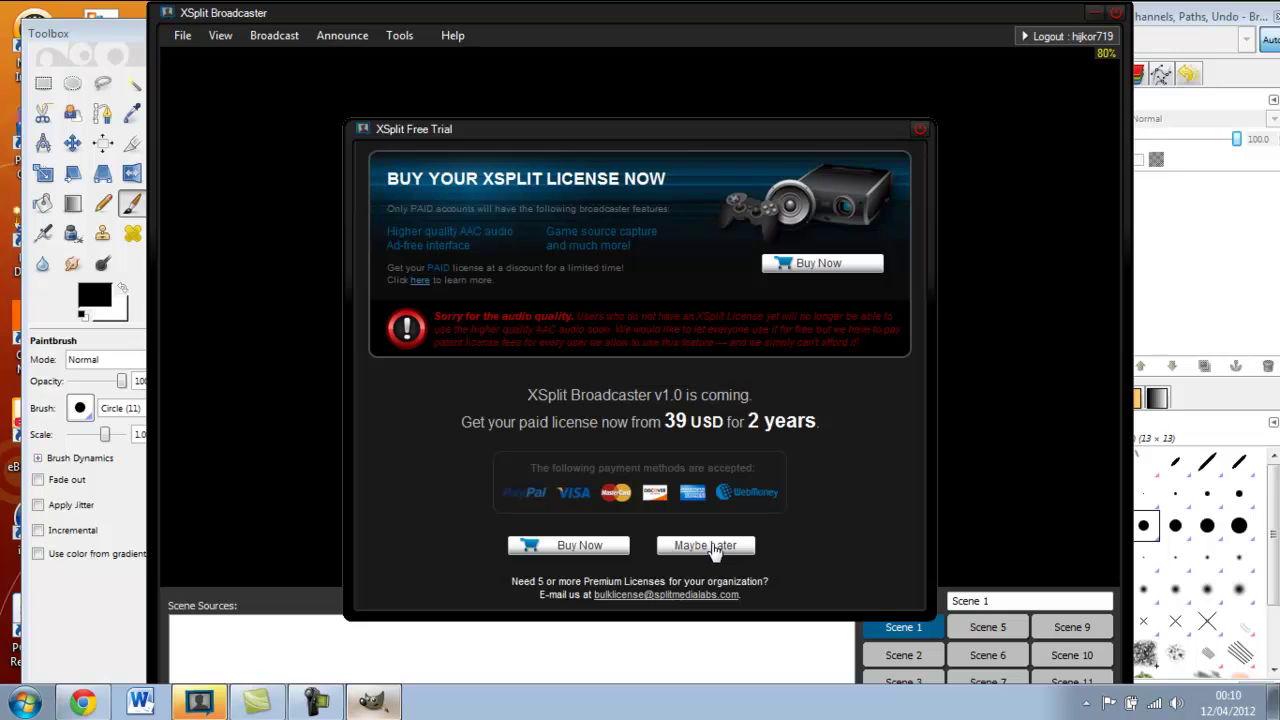
pyautogui.click(919, 130)
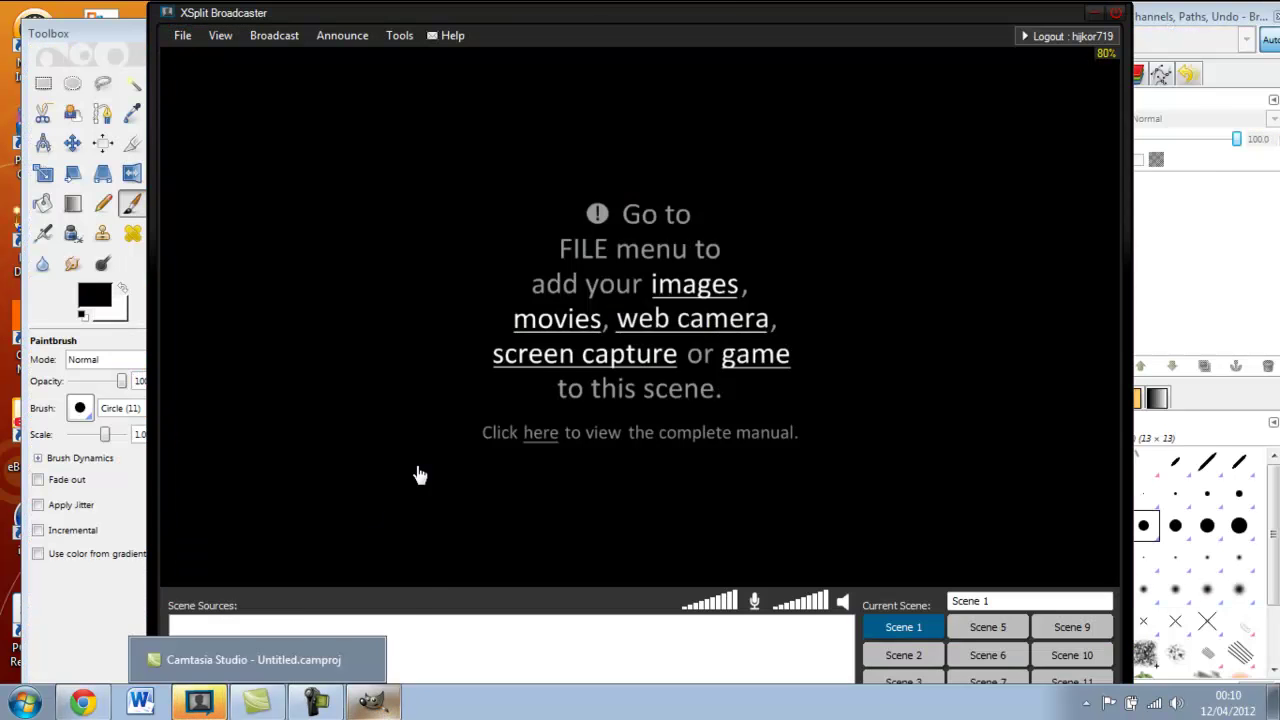
pyautogui.click(1093, 16)
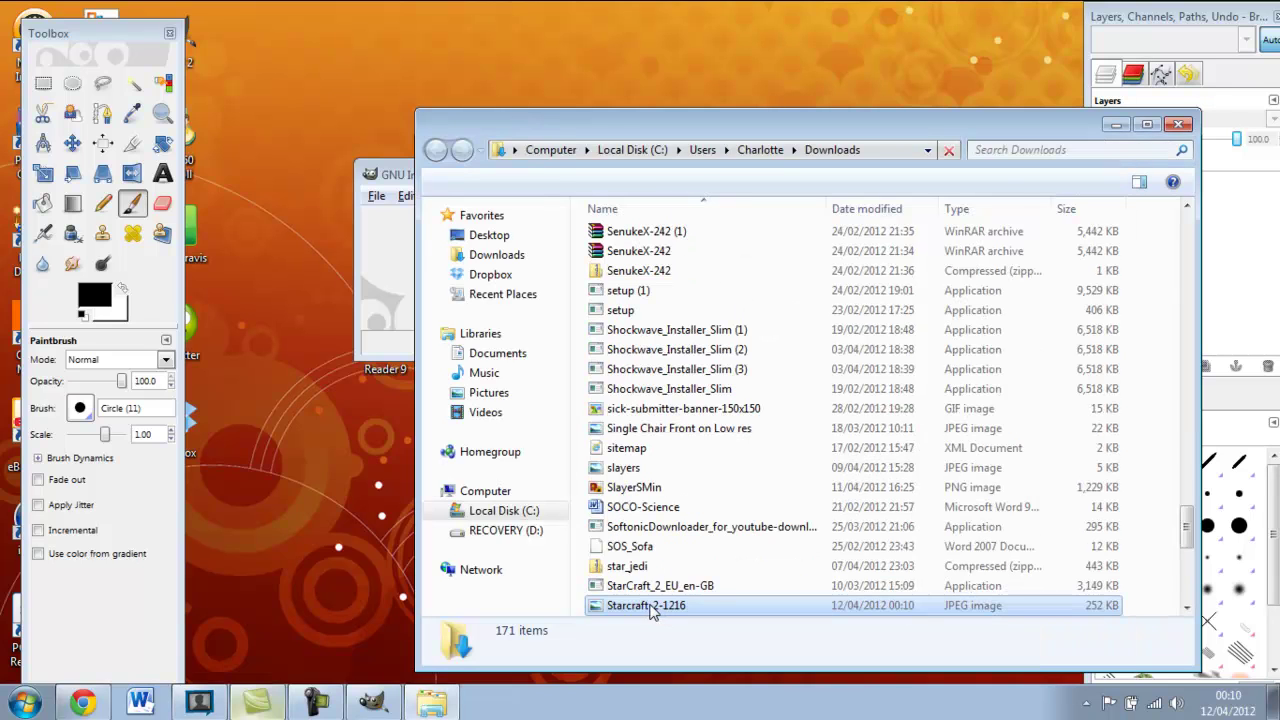
pyautogui.click(377, 196)
pyautogui.click(388, 220)
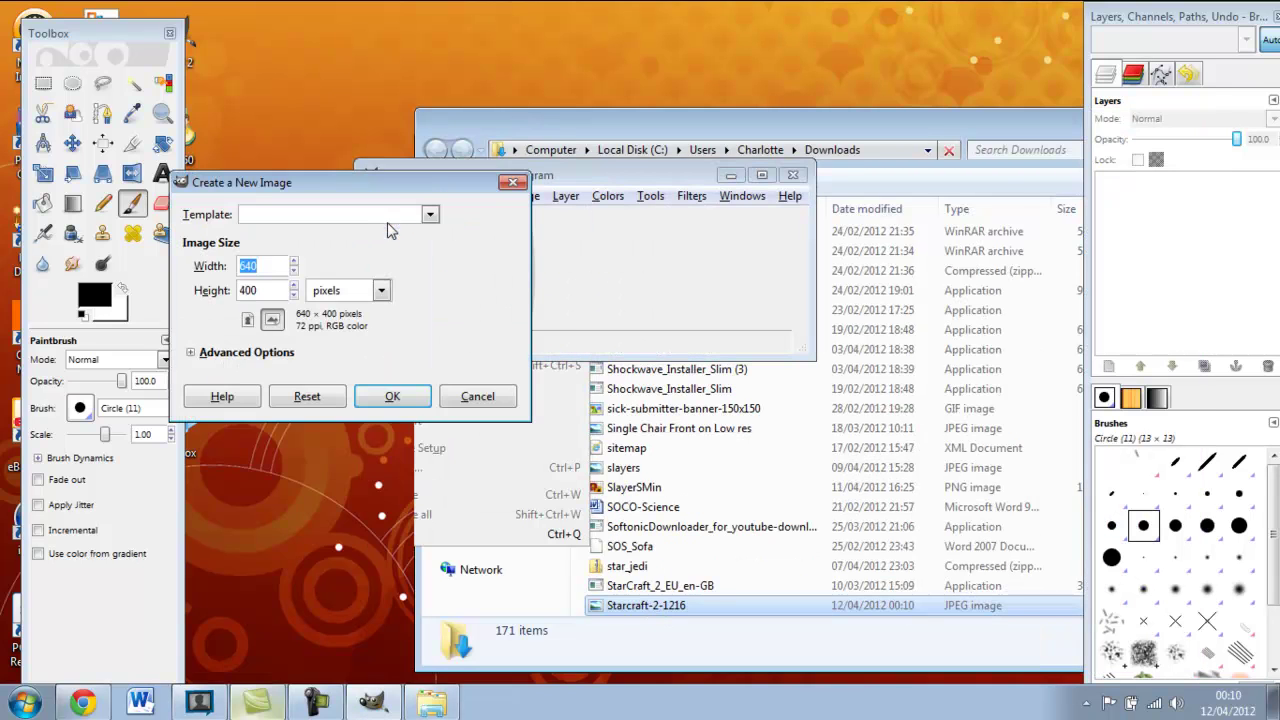
pyautogui.write('1280')
pyautogui.press('BackSpace')
pyautogui.press('BackSpace')
pyautogui.press('BackSpace')
pyautogui.press('BackSpace')
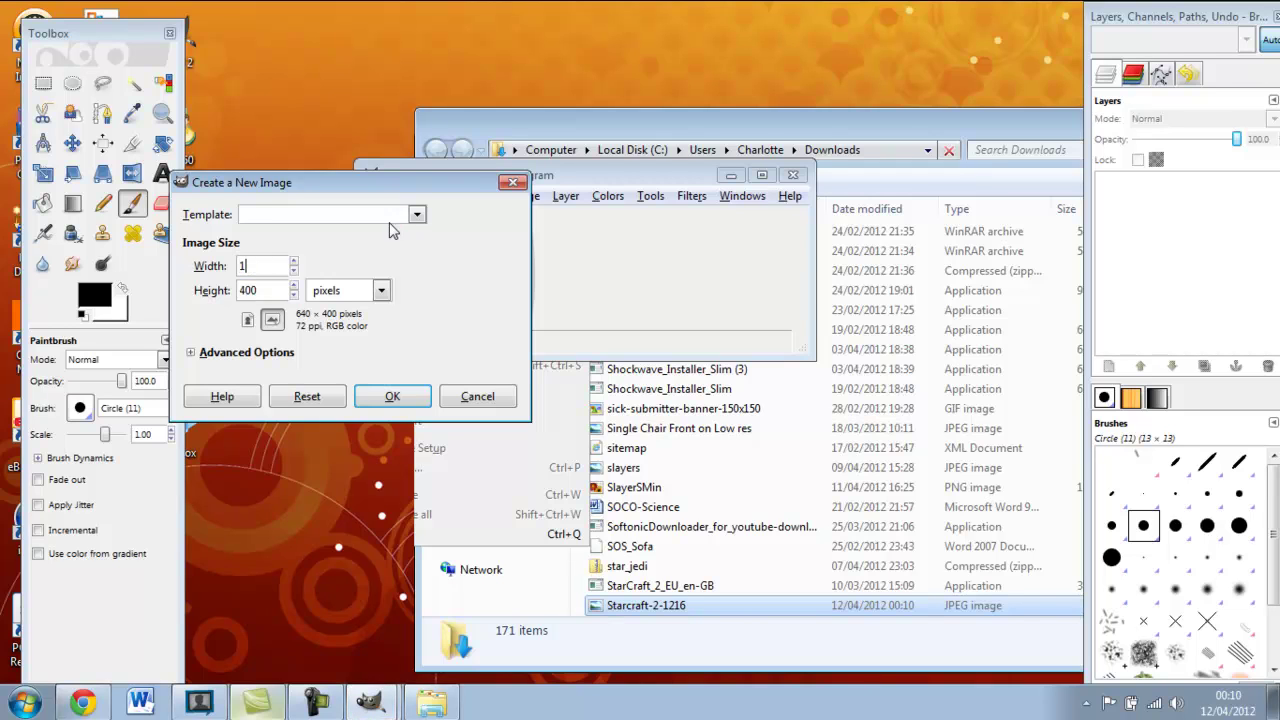
pyautogui.click(466, 396)
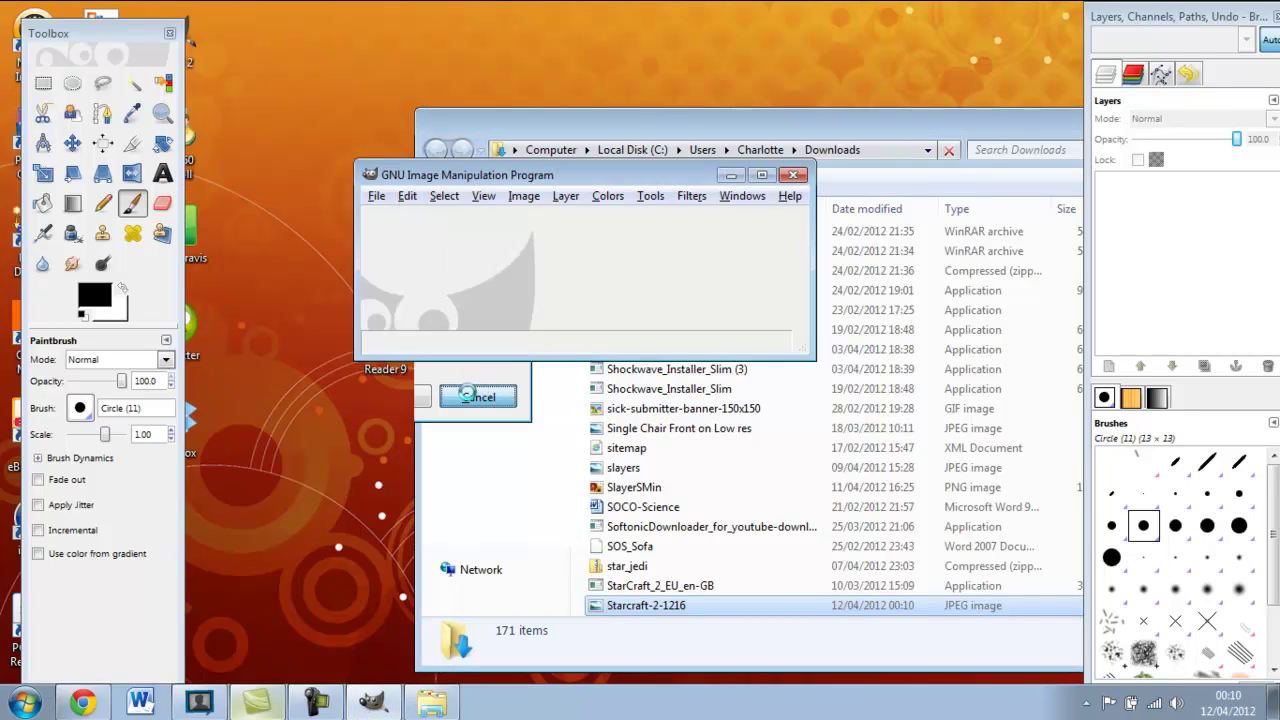
# Create a new blank image of 1920 × 1080 pixels in GIMP and maximize its window with the whole canvas in view
pyautogui.click(377, 196)
pyautogui.click(388, 219)
pyautogui.write('1820')
pyautogui.press('Tab')
pyautogui.write('1080')
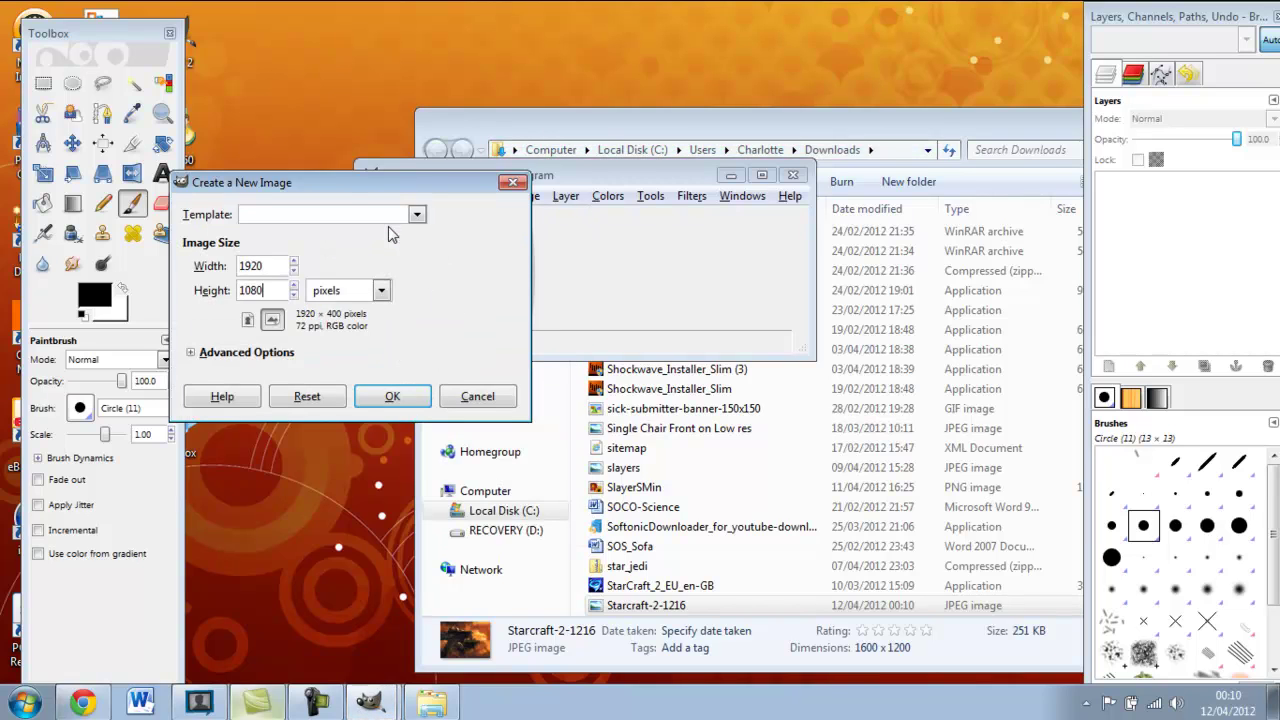
pyautogui.press('Return')
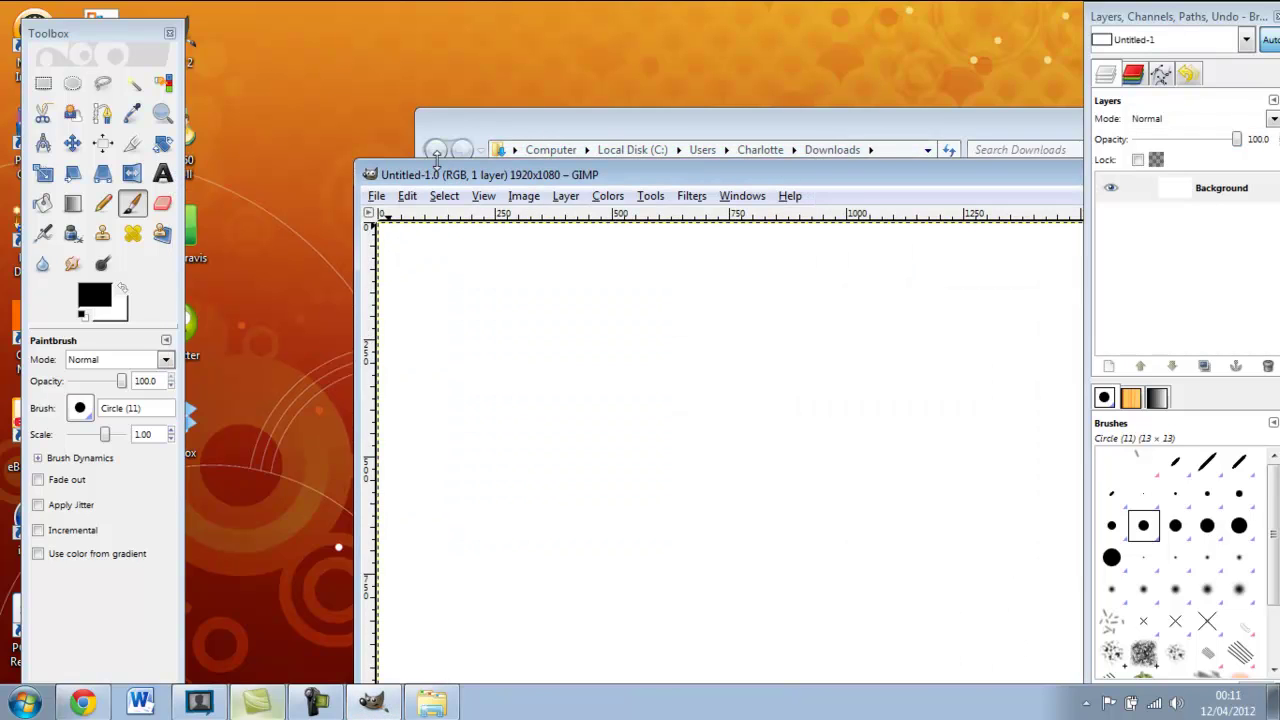
pyautogui.doubleClick(452, 177)
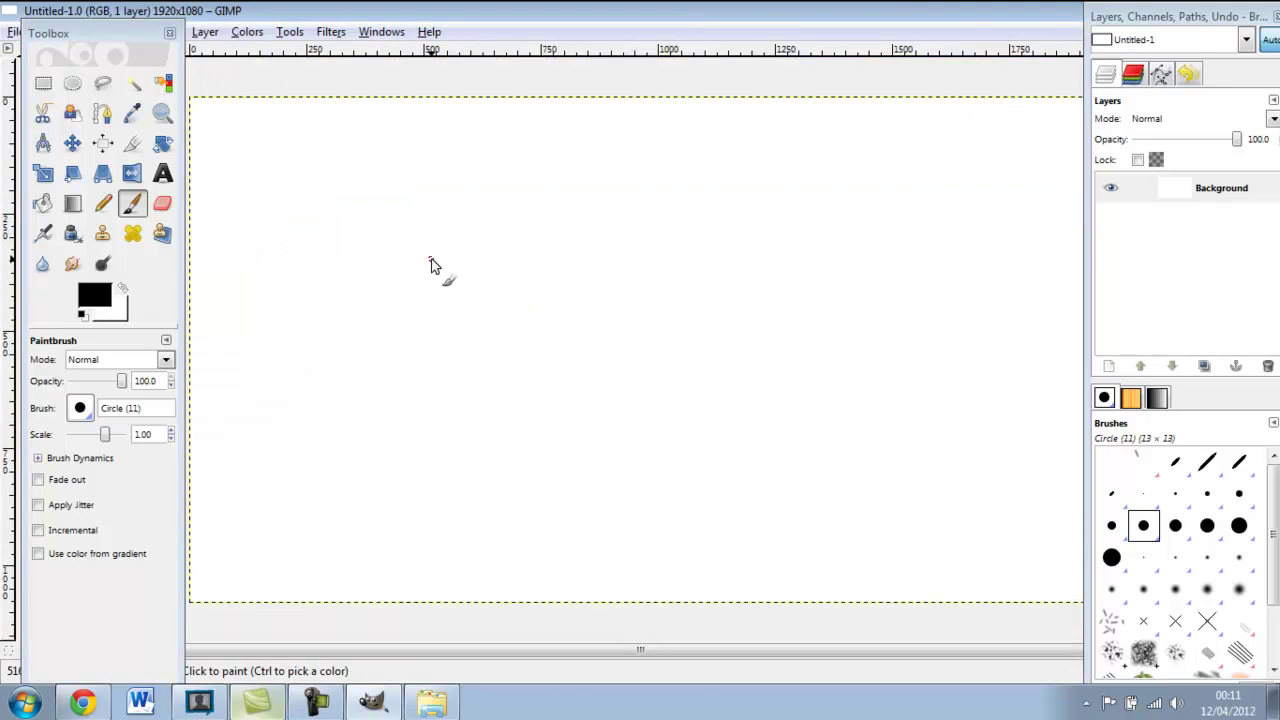
pyautogui.keyDown('ctrl'); pyautogui.scroll(-1, 432, 258); pyautogui.keyUp('ctrl')
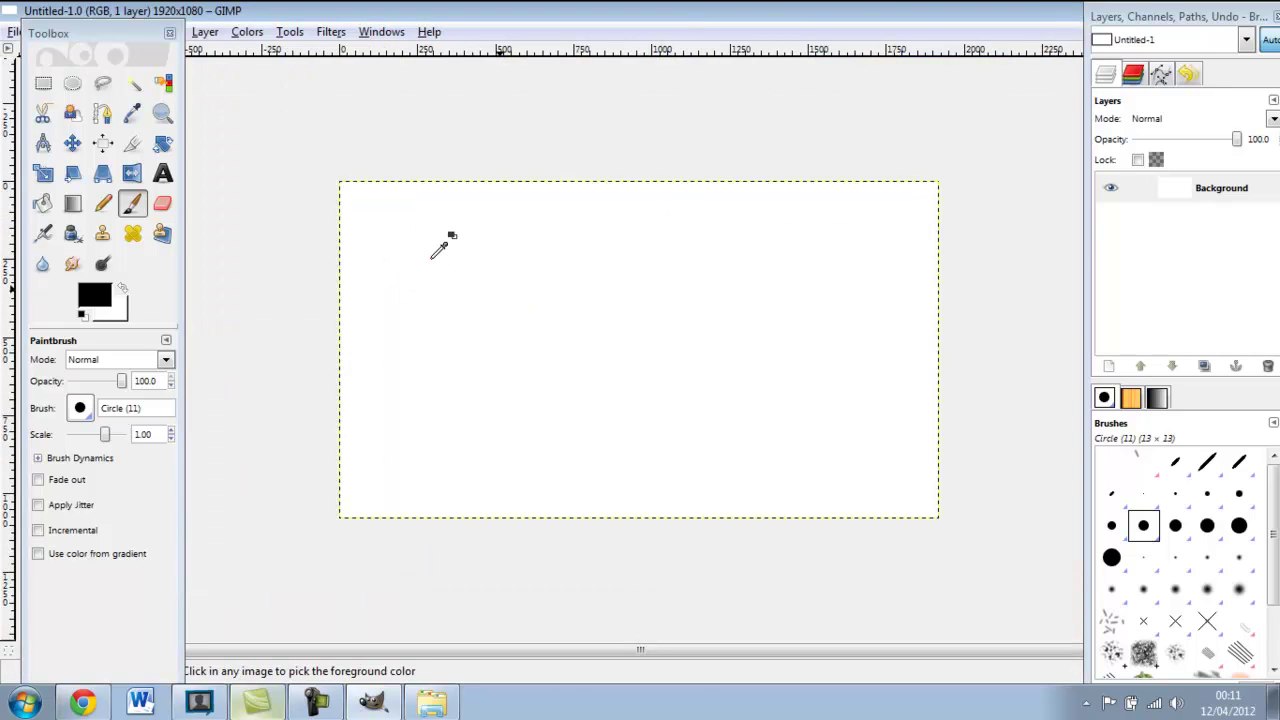
pyautogui.keyDown('ctrl'); pyautogui.scroll(1, 443, 251); pyautogui.keyUp('ctrl')
pyautogui.keyDown('ctrl'); pyautogui.scroll(-1, 450, 255); pyautogui.keyUp('ctrl')
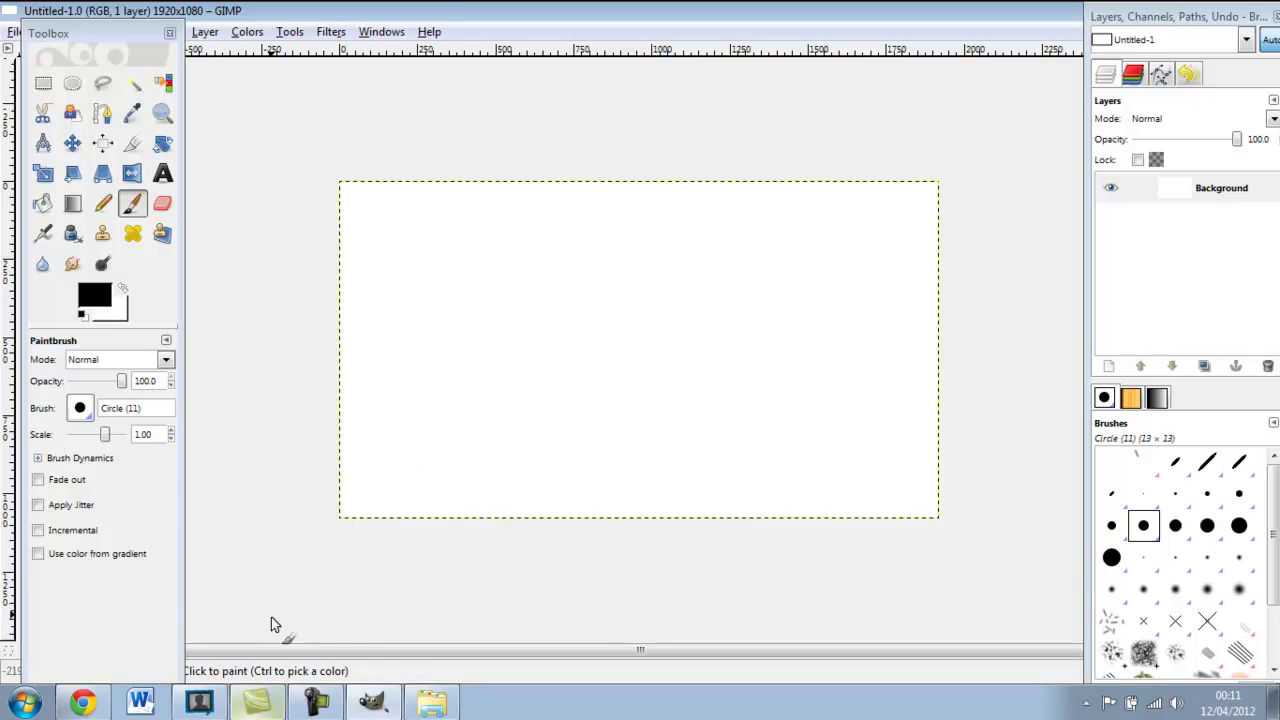
# Add the Starcraft-2-1216 image from the Downloads folder to the blank canvas as a new layer and minimize the folder window
pyautogui.click(432, 702)
pyautogui.moveTo(627, 605); pyautogui.dragTo(352, 430)
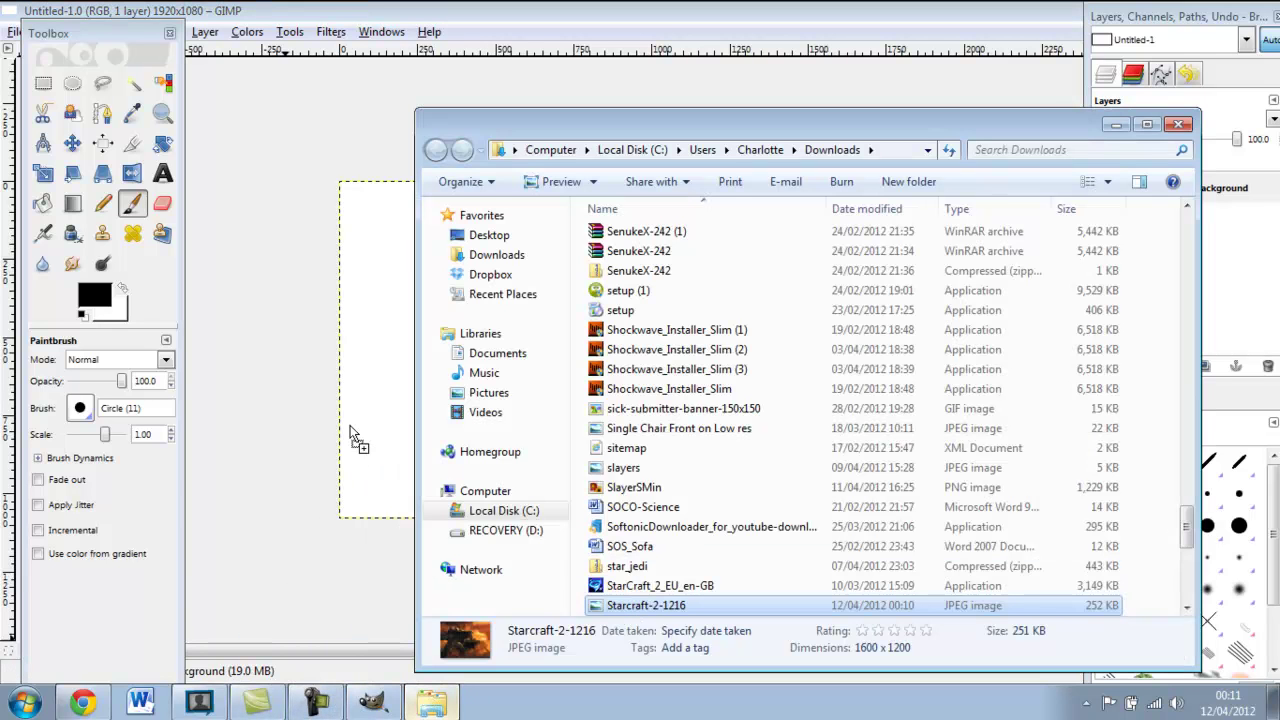
pyautogui.click(1115, 125)
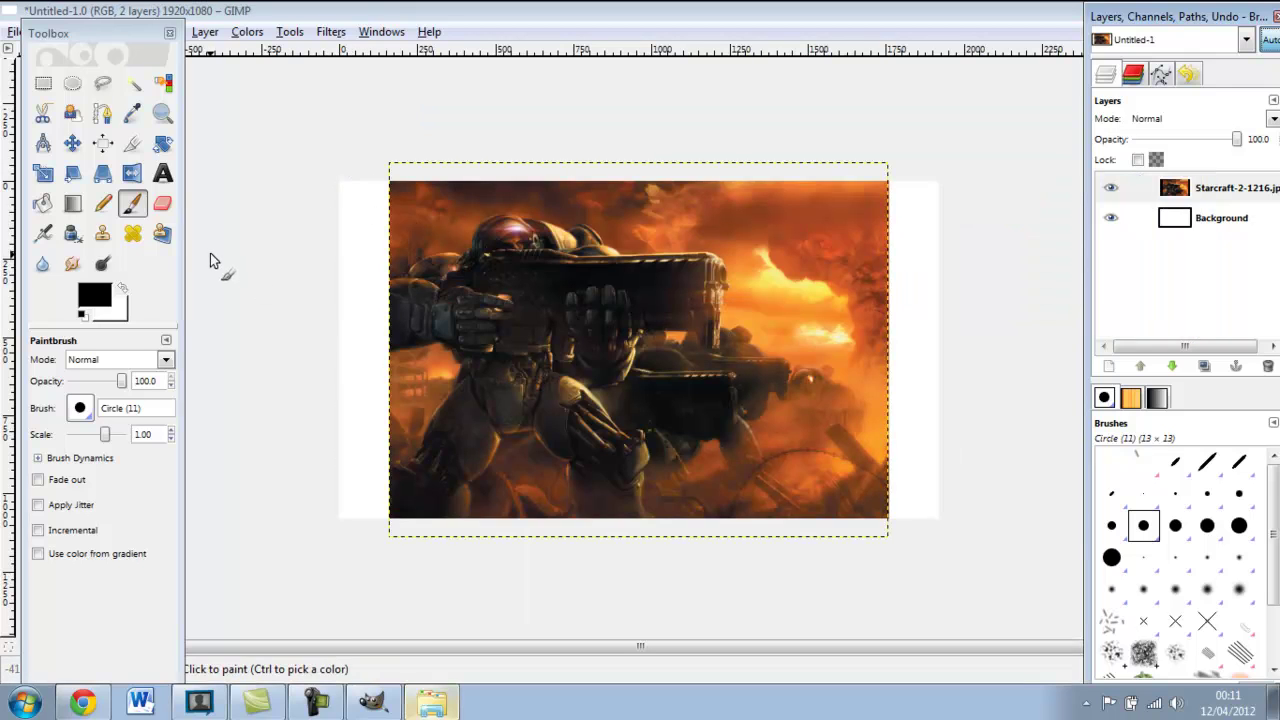
# Choose the Scale tool and apply it to the wallpaper layer at its original size
pyautogui.click(43, 173)
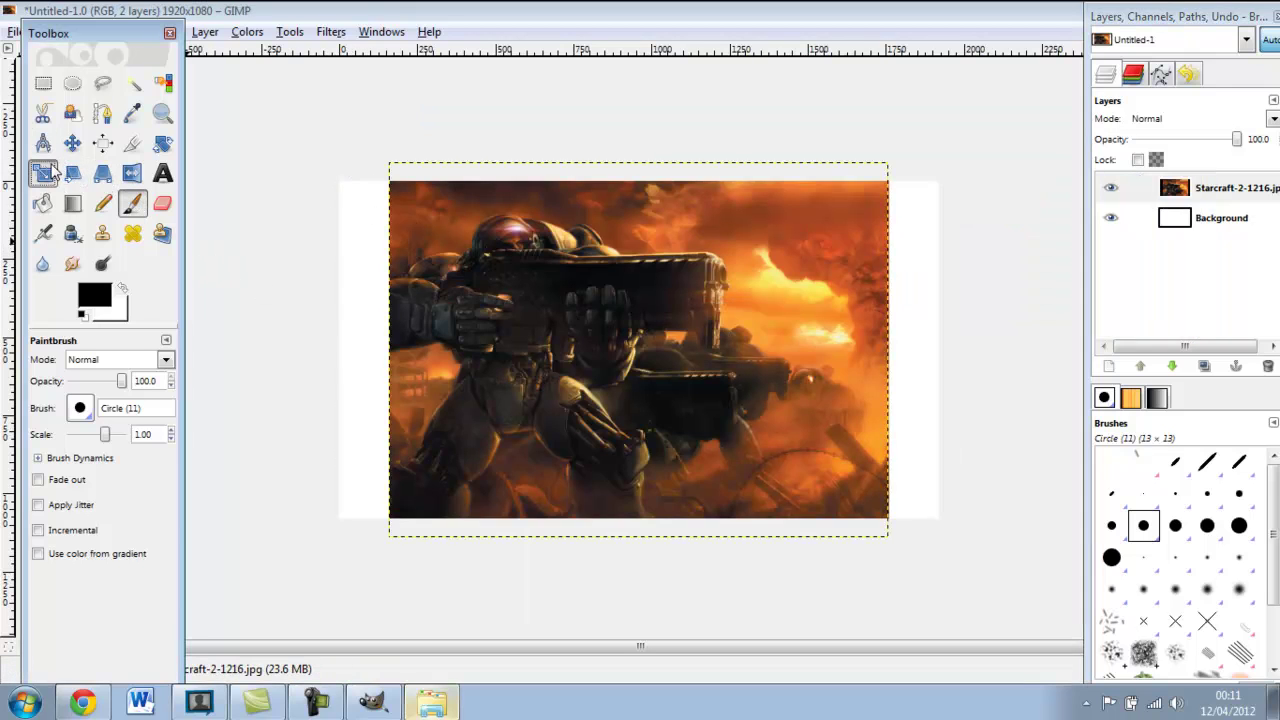
pyautogui.click(663, 317)
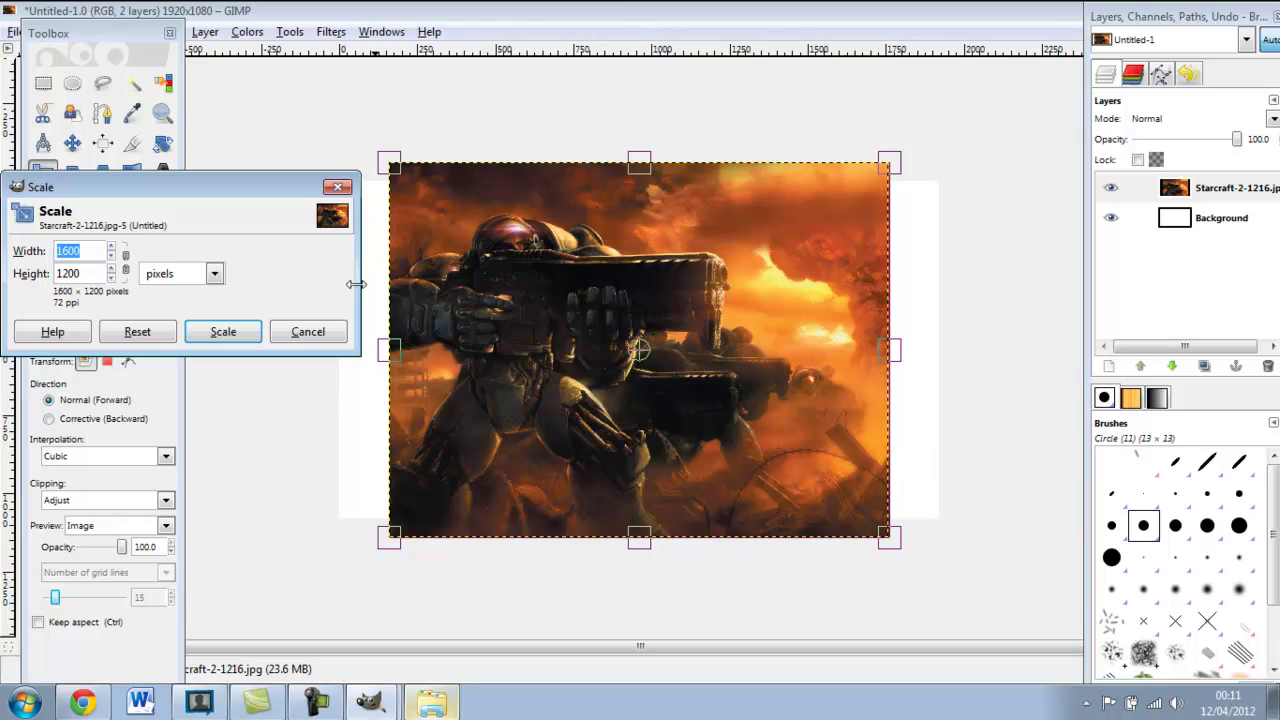
pyautogui.press('Return')
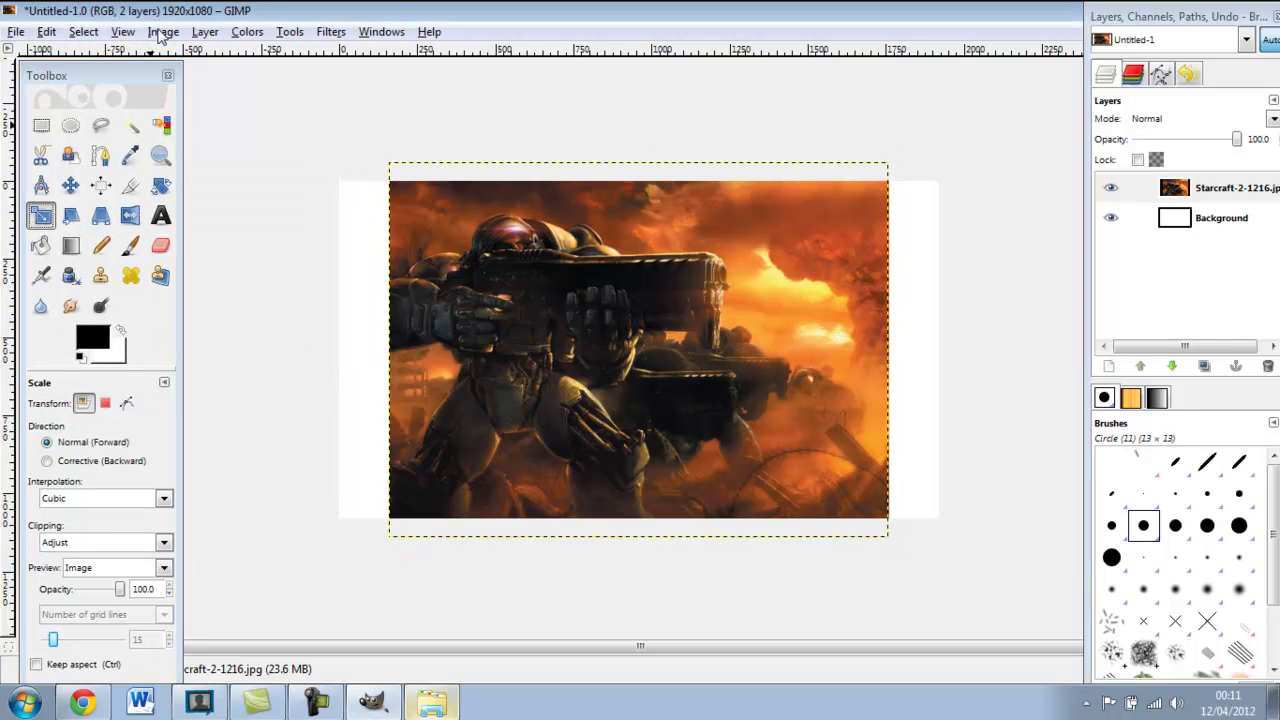
pyautogui.click(161, 33)
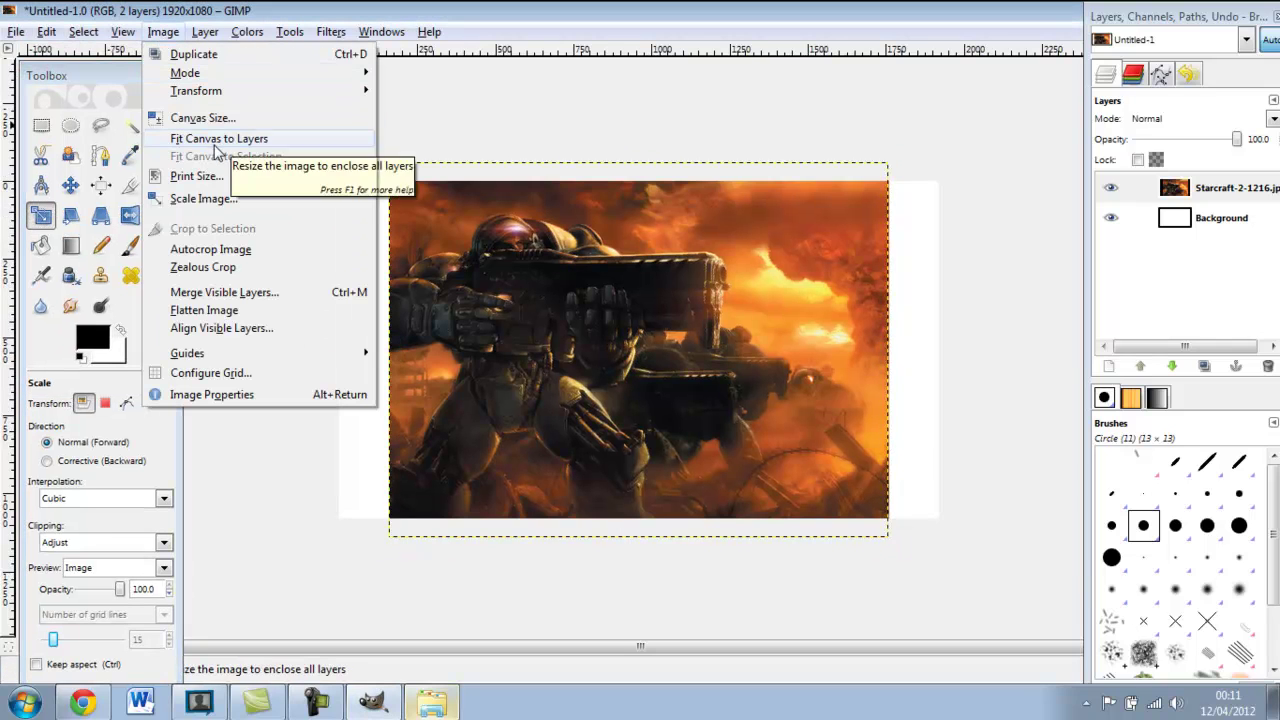
pyautogui.click(204, 198)
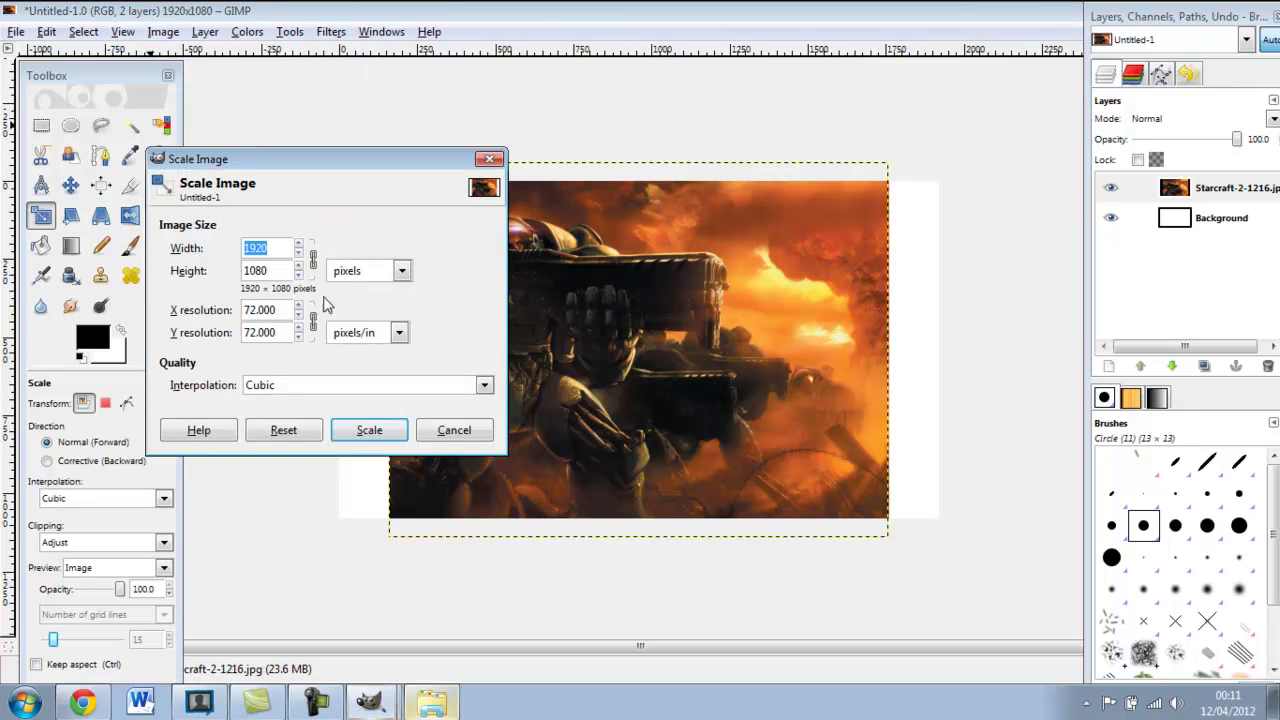
pyautogui.click(421, 385)
pyautogui.click(428, 385)
pyautogui.click(453, 430)
pyautogui.click(181, 37)
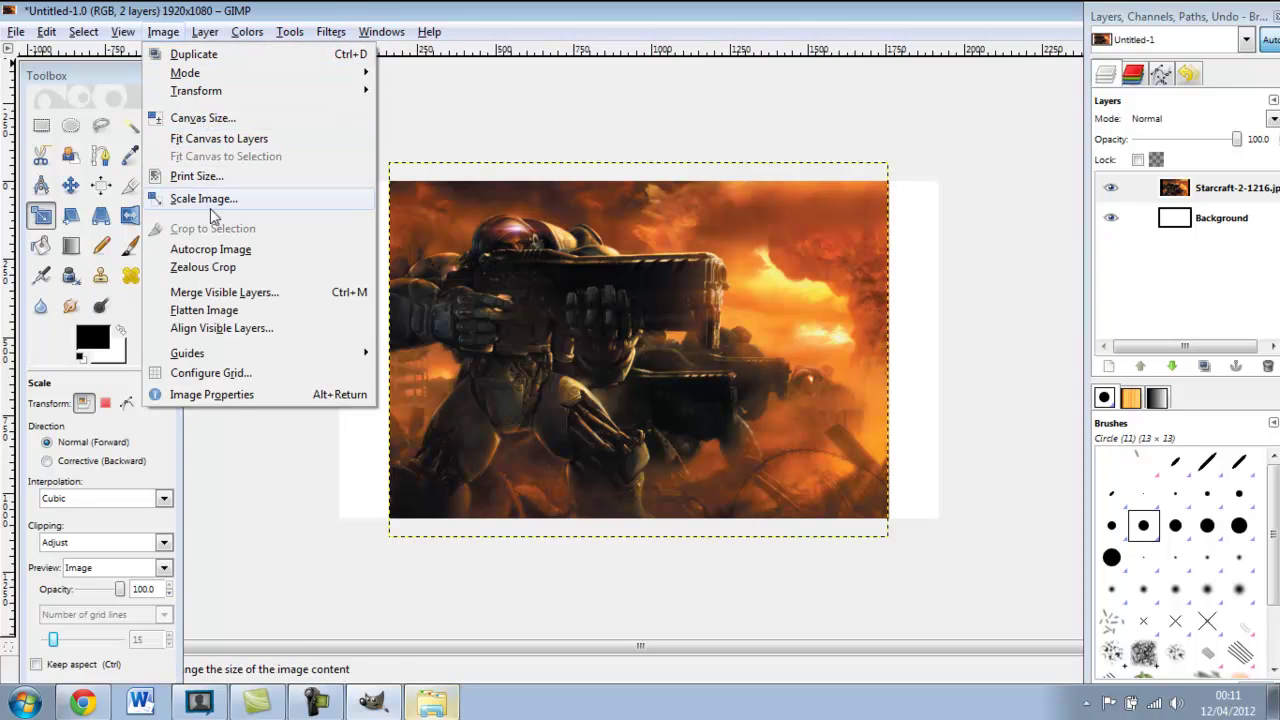
pyautogui.click(646, 286)
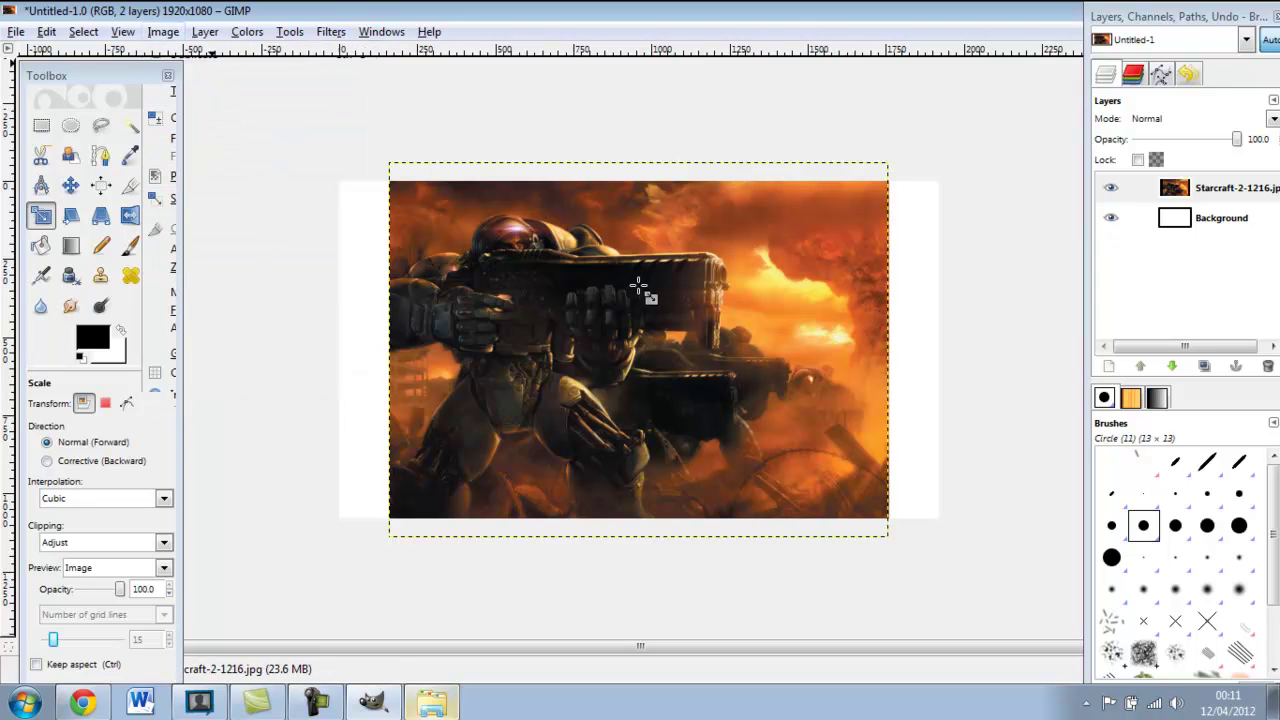
# Scale the wallpaper layer to 1920 × 1080 pixels and move it to line up with the canvas
pyautogui.click(638, 287)
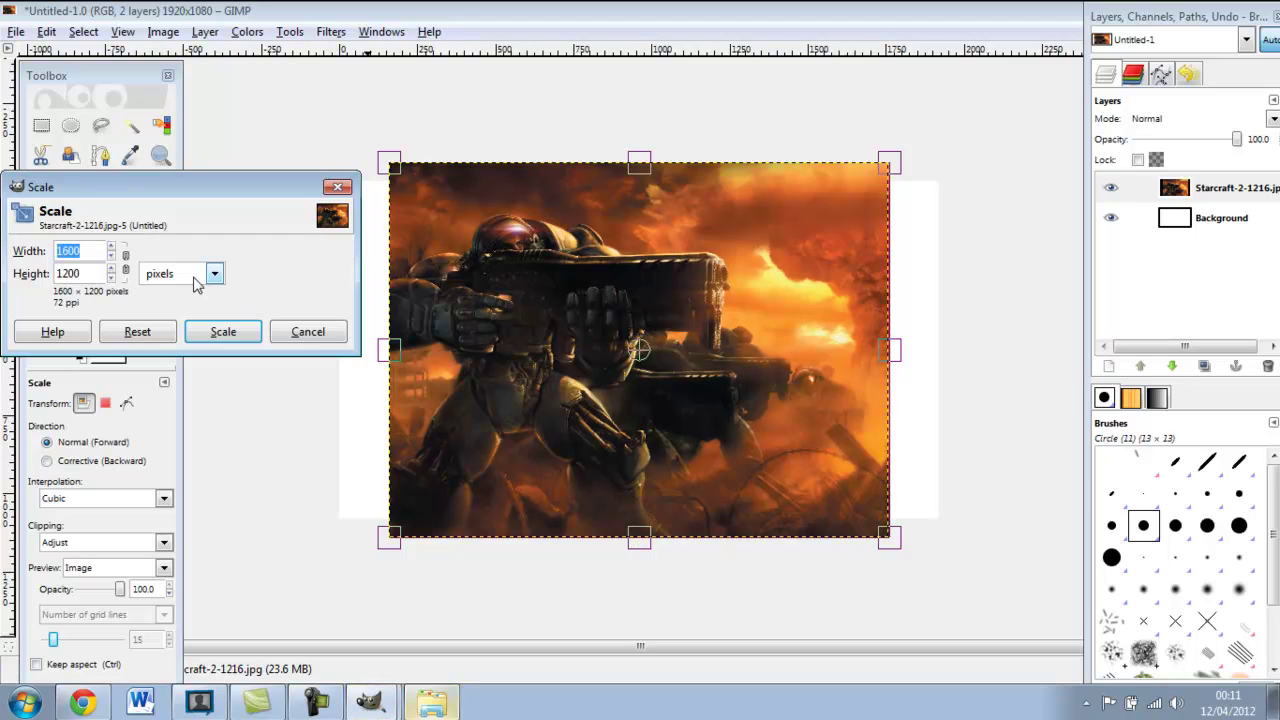
pyautogui.press('Tab')
pyautogui.write('1080')
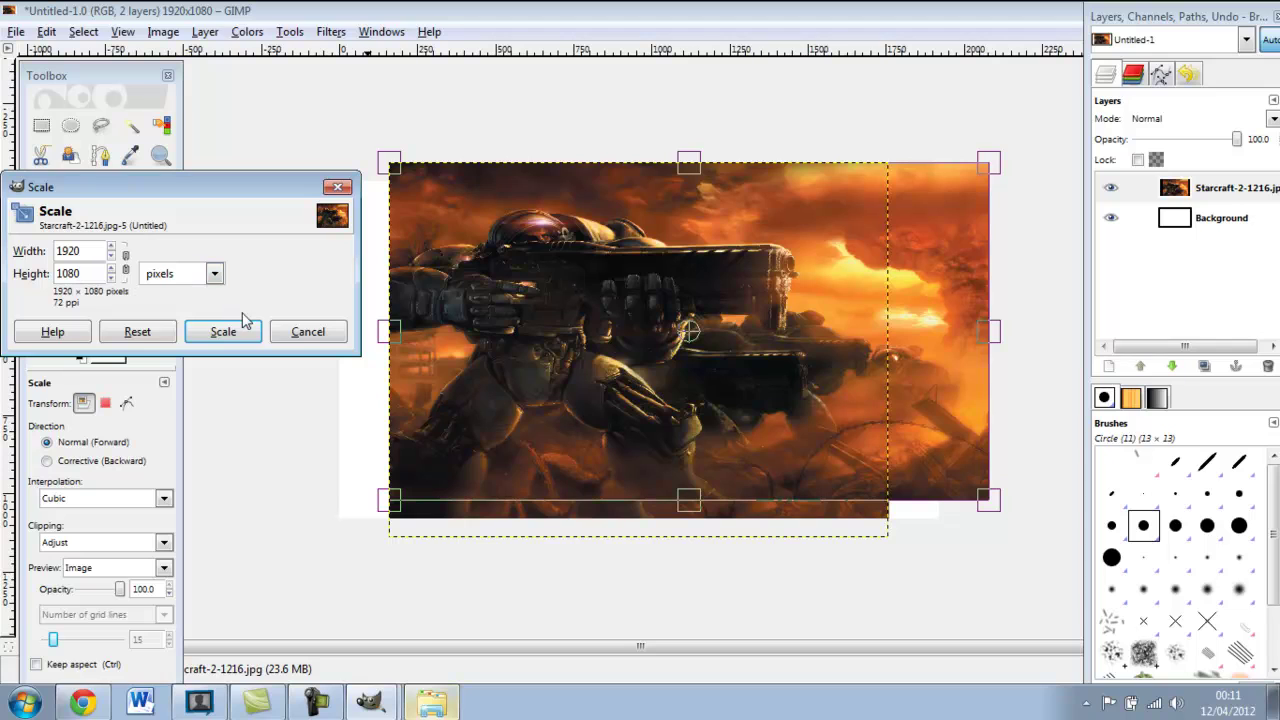
pyautogui.click(246, 332)
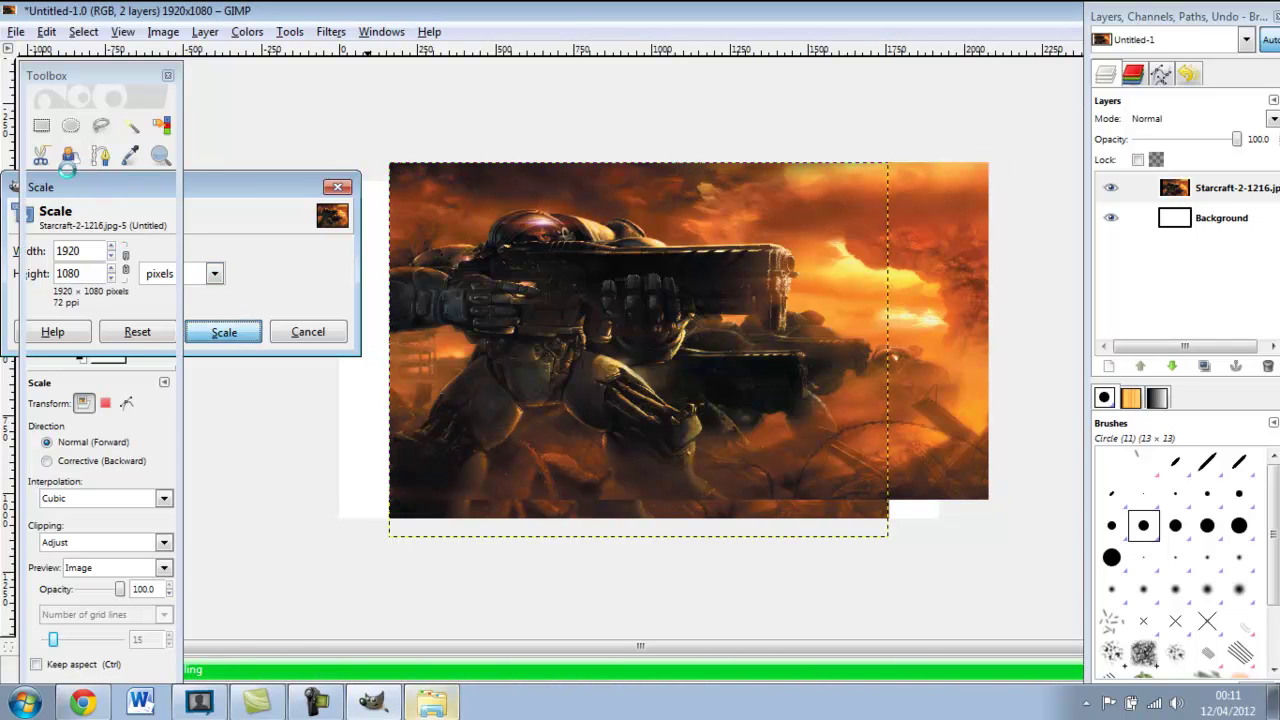
pyautogui.click(70, 186)
pyautogui.moveTo(589, 326); pyautogui.dragTo(537, 349)
# Stretch the wallpaper layer past the canvas's lower edge to a height of about 1191 pixels with the Scale tool
pyautogui.click(70, 216)
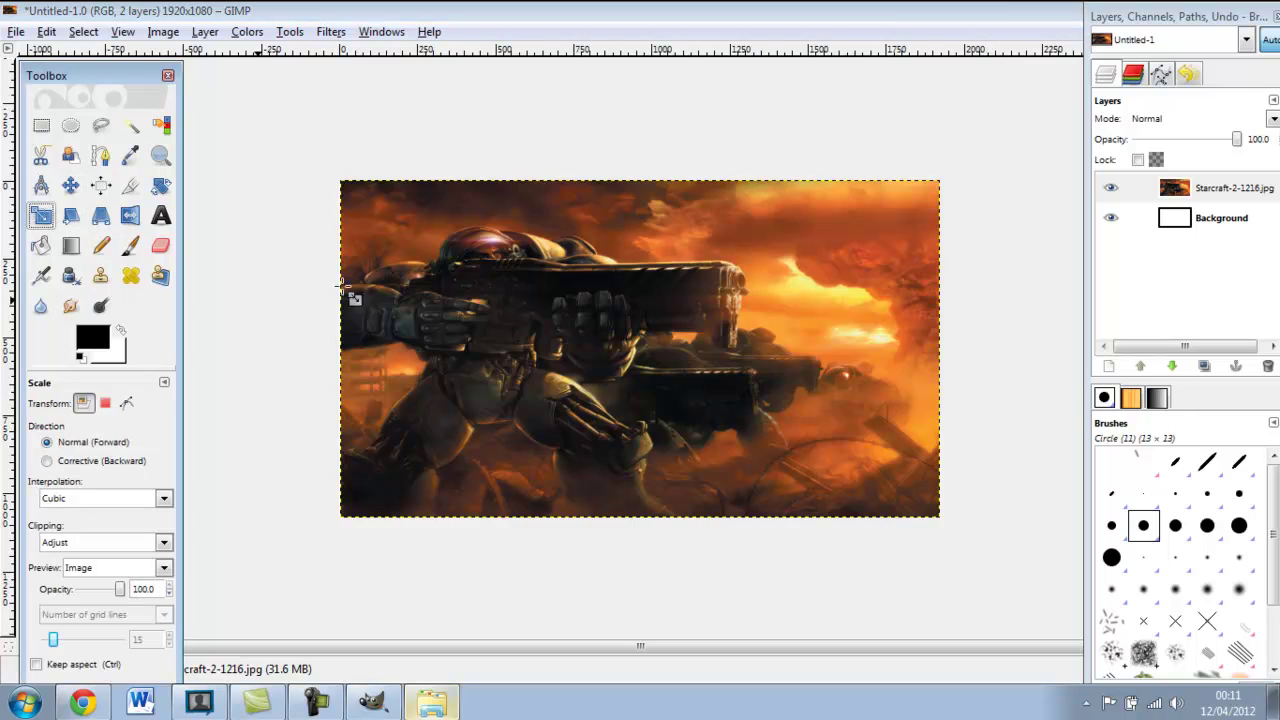
pyautogui.click(634, 552)
pyautogui.moveTo(636, 526); pyautogui.dragTo(652, 568)
pyautogui.click(212, 331)
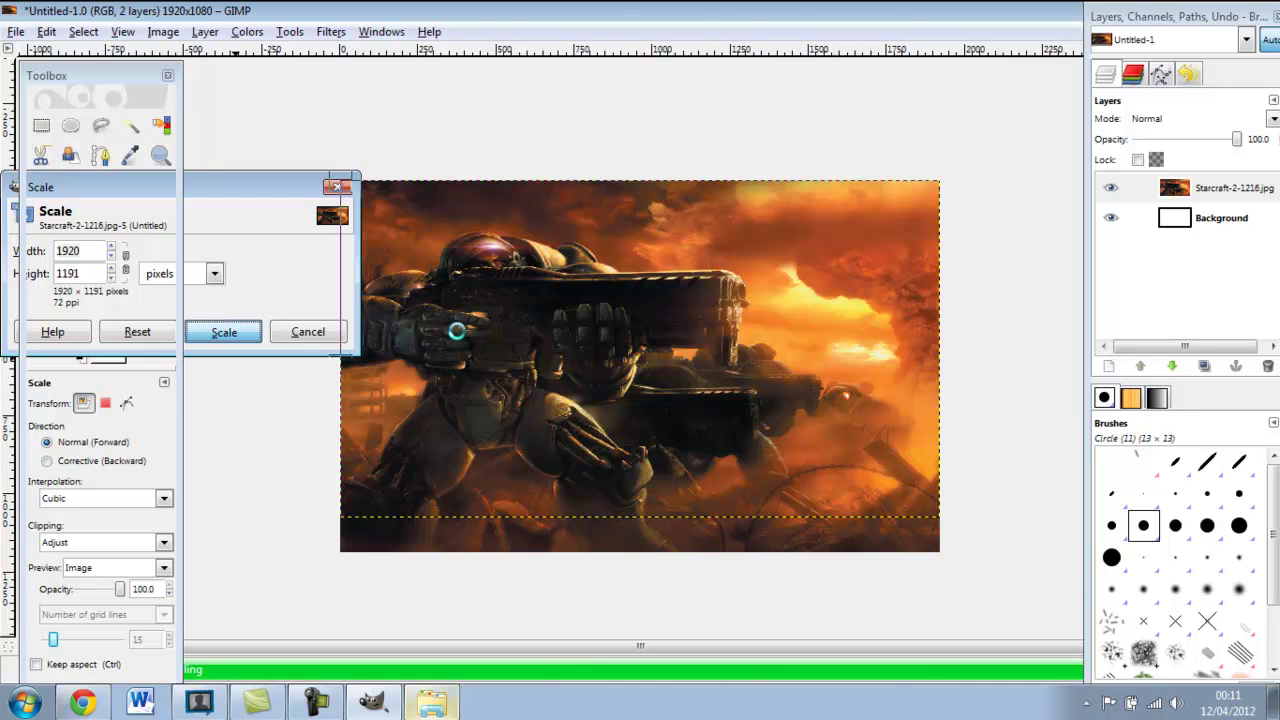
# Widen the wallpaper layer on both sides to about 2025 pixels and shift it slightly left and up over the canvas
pyautogui.click(897, 337)
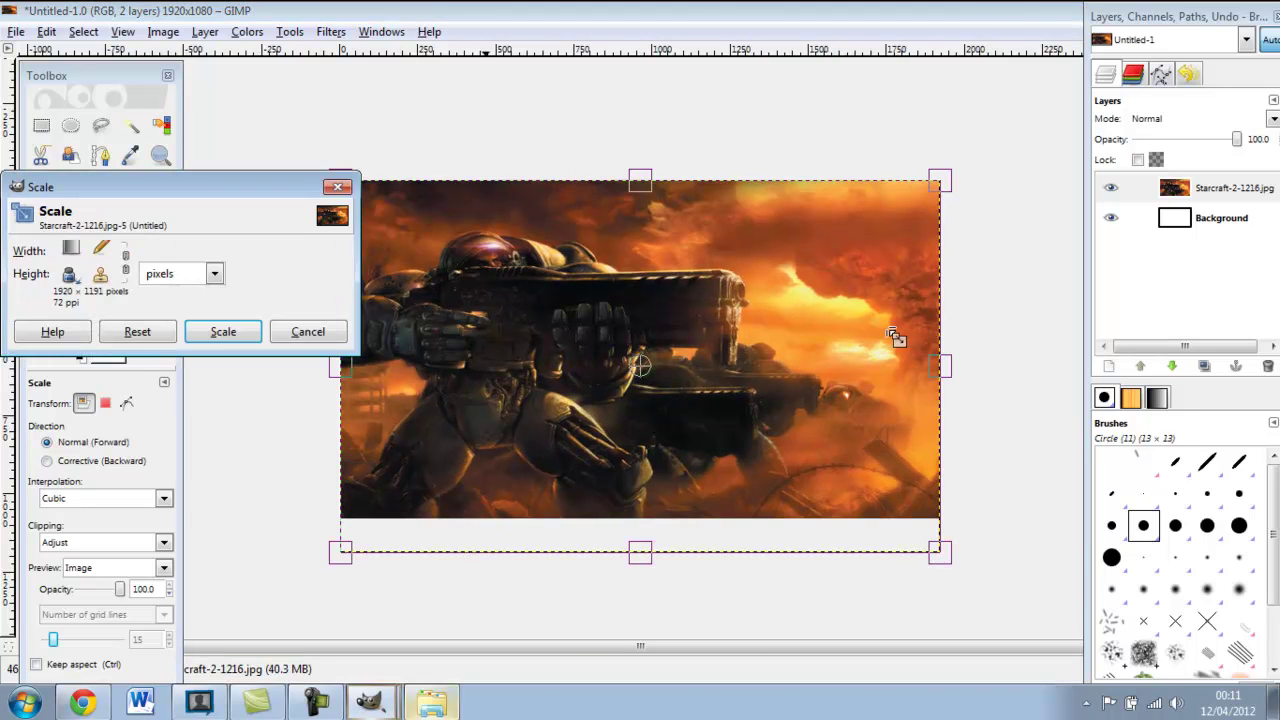
pyautogui.moveTo(943, 365); pyautogui.dragTo(961, 365)
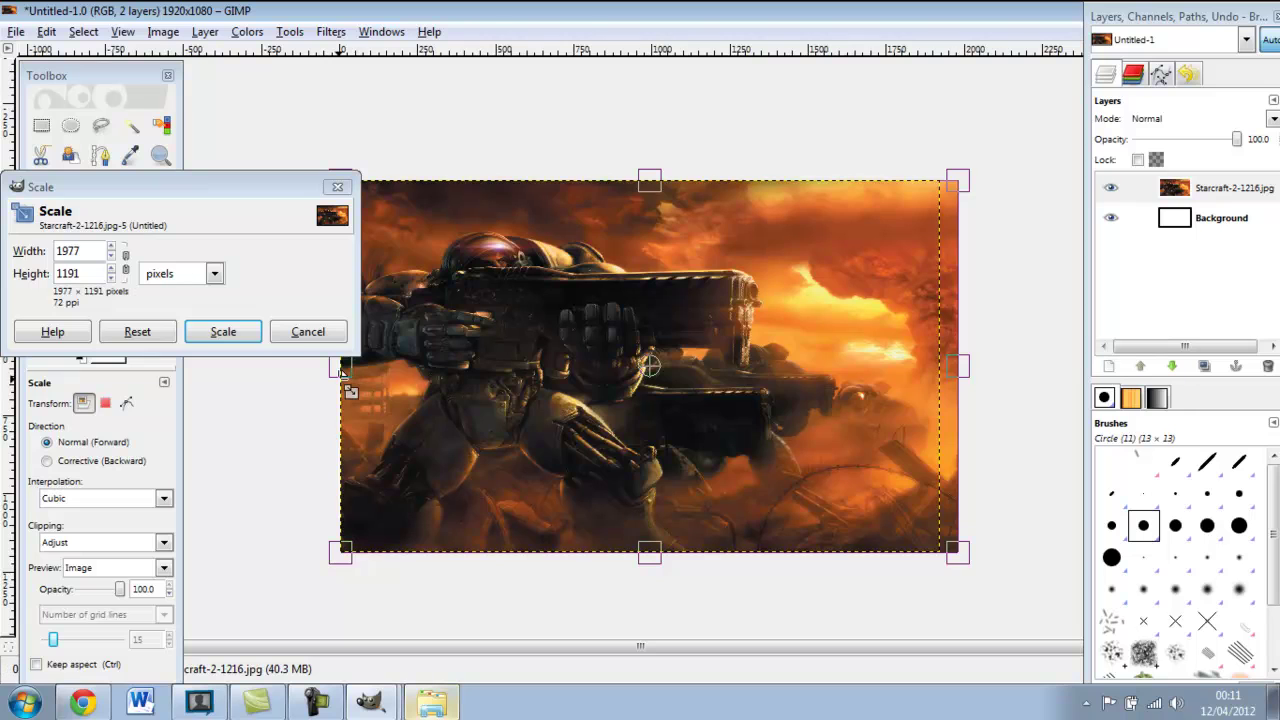
pyautogui.moveTo(336, 371); pyautogui.dragTo(323, 364)
pyautogui.click(224, 331)
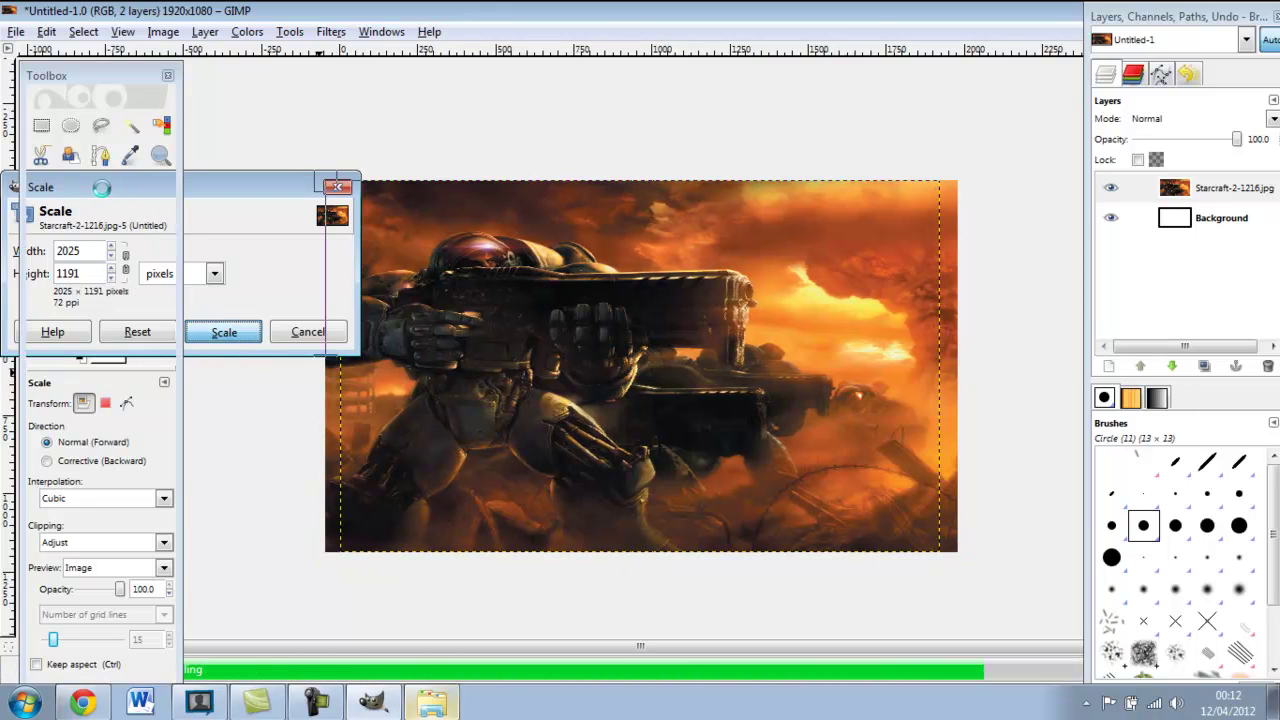
pyautogui.click(70, 185)
pyautogui.moveTo(560, 303); pyautogui.dragTo(543, 299)
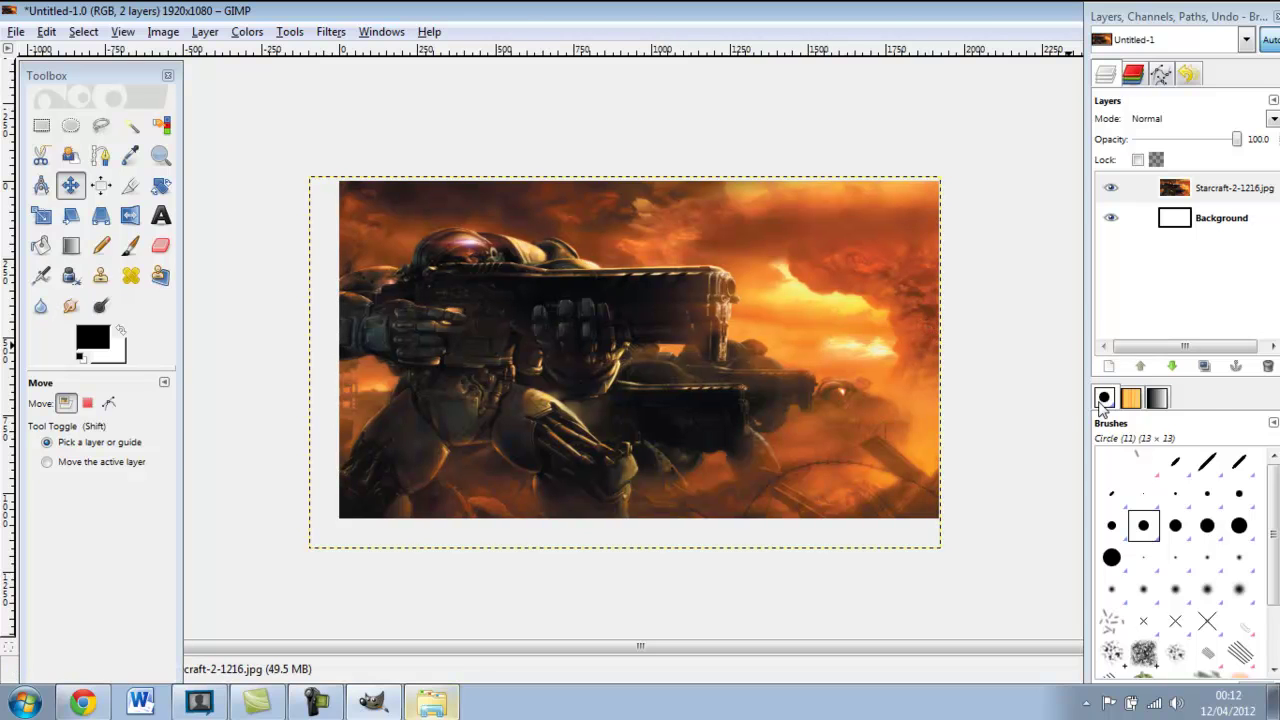
# Add the text "Titanium-Designs" in a text box about 1713 × 144 pixels across the upper part of the wallpaper
pyautogui.click(160, 215)
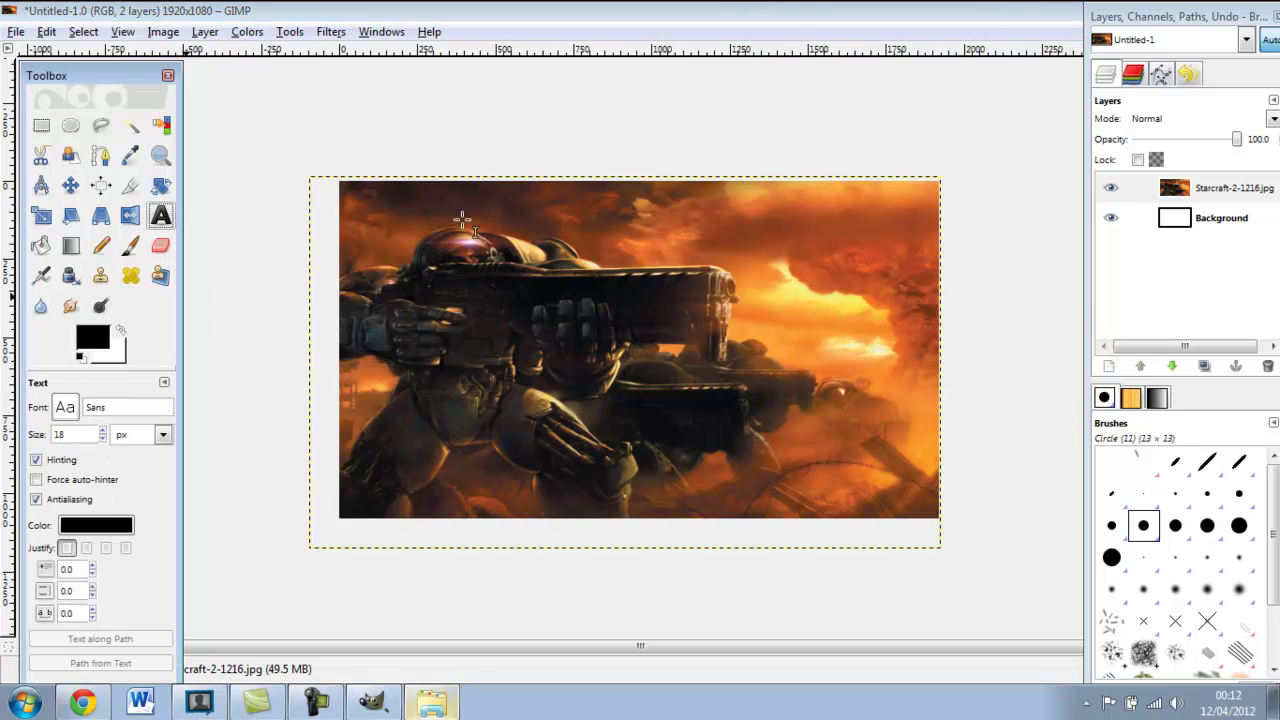
pyautogui.press('Tab')
pyautogui.moveTo(350, 191); pyautogui.dragTo(885, 235)
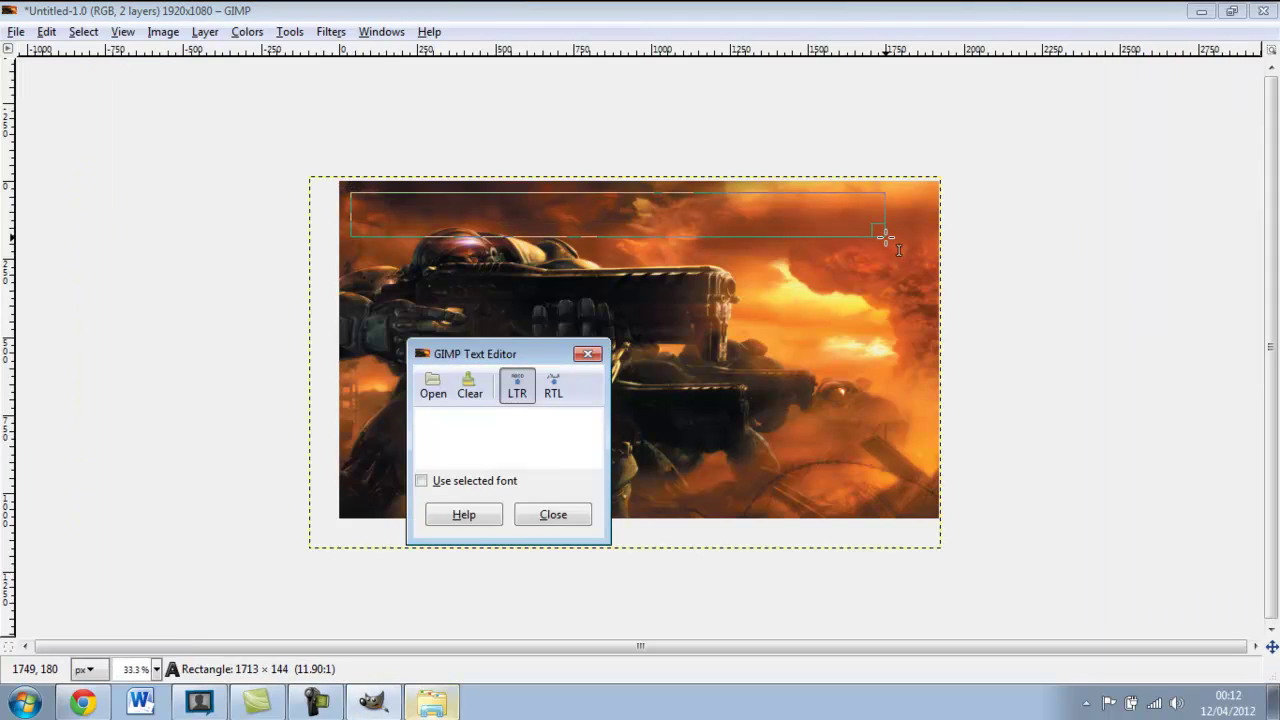
pyautogui.write('Titanium')
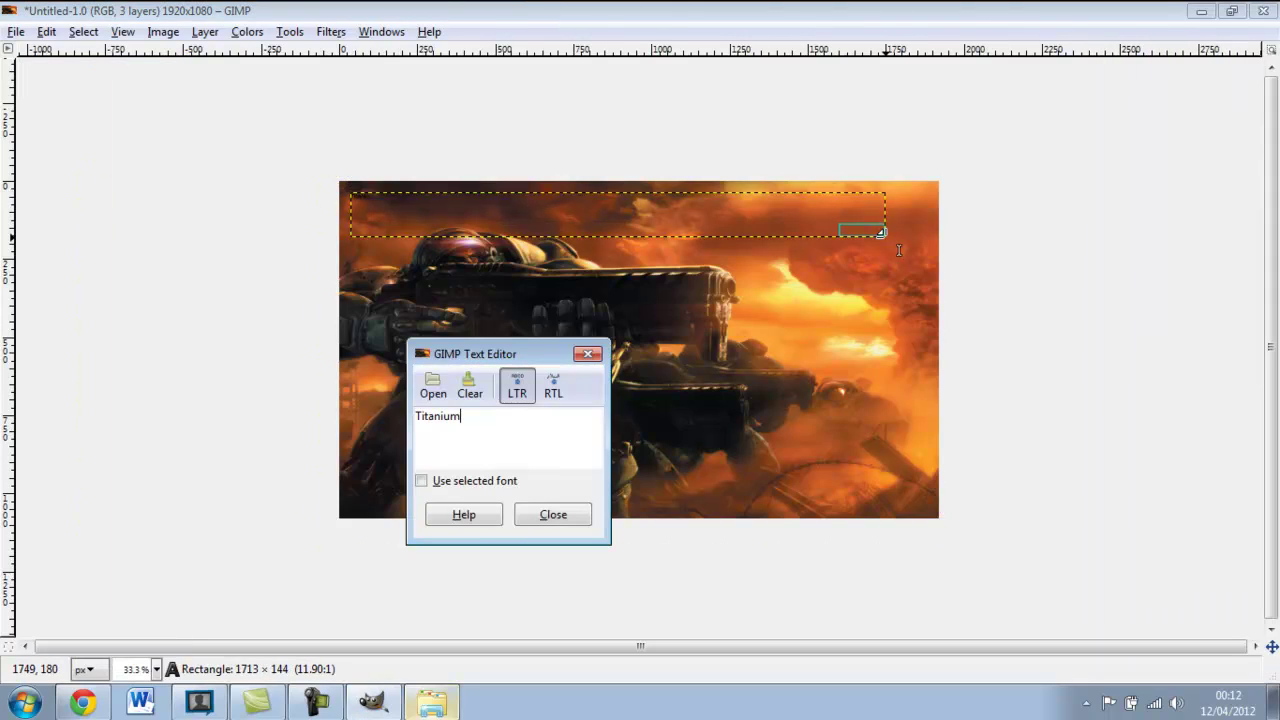
pyautogui.write('-Designs')
pyautogui.press('Tab')
pyautogui.click(552, 516)
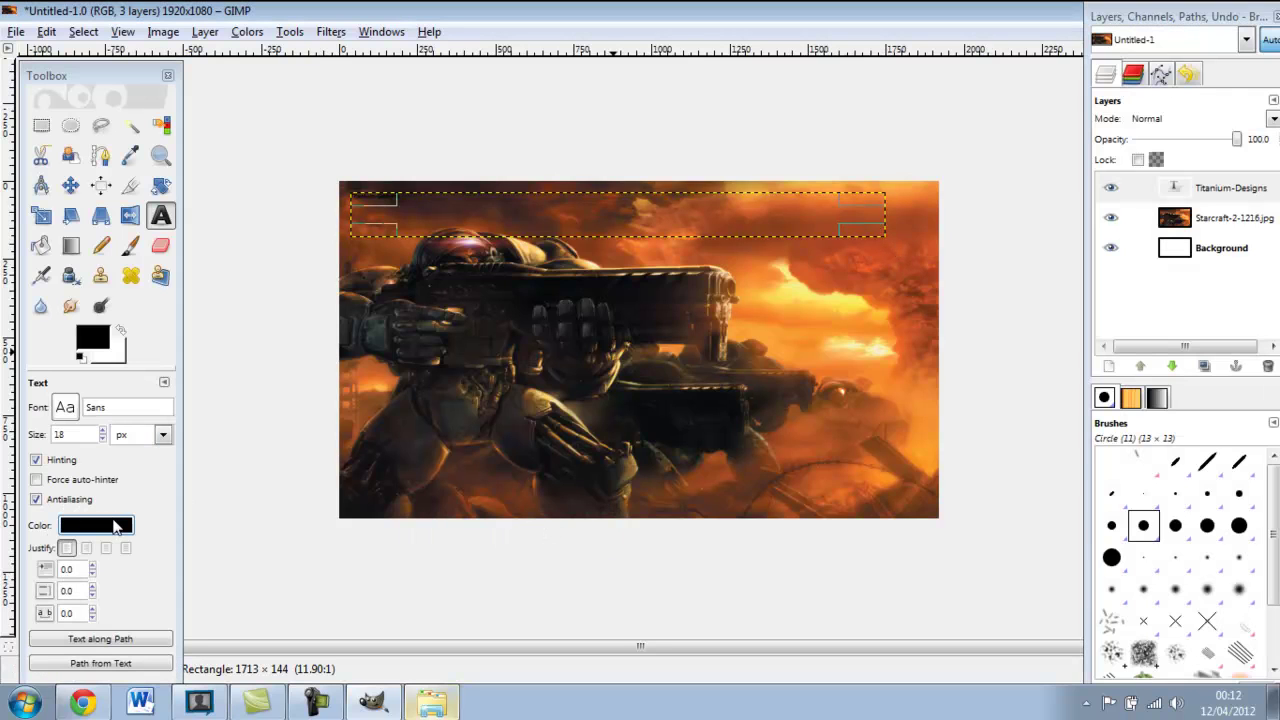
# Set the text color of the Titanium-Designs title to the pale greyish-pink swatch
pyautogui.click(115, 527)
pyautogui.click(274, 247)
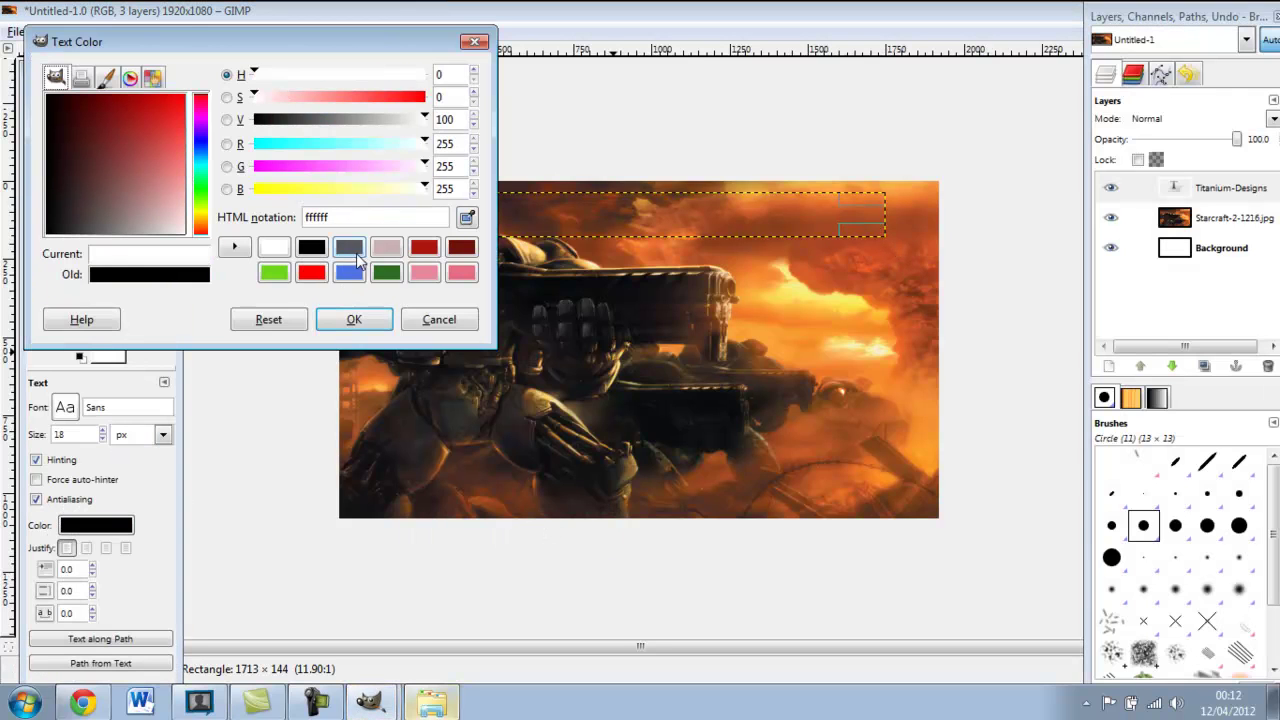
pyautogui.click(386, 248)
pyautogui.click(354, 320)
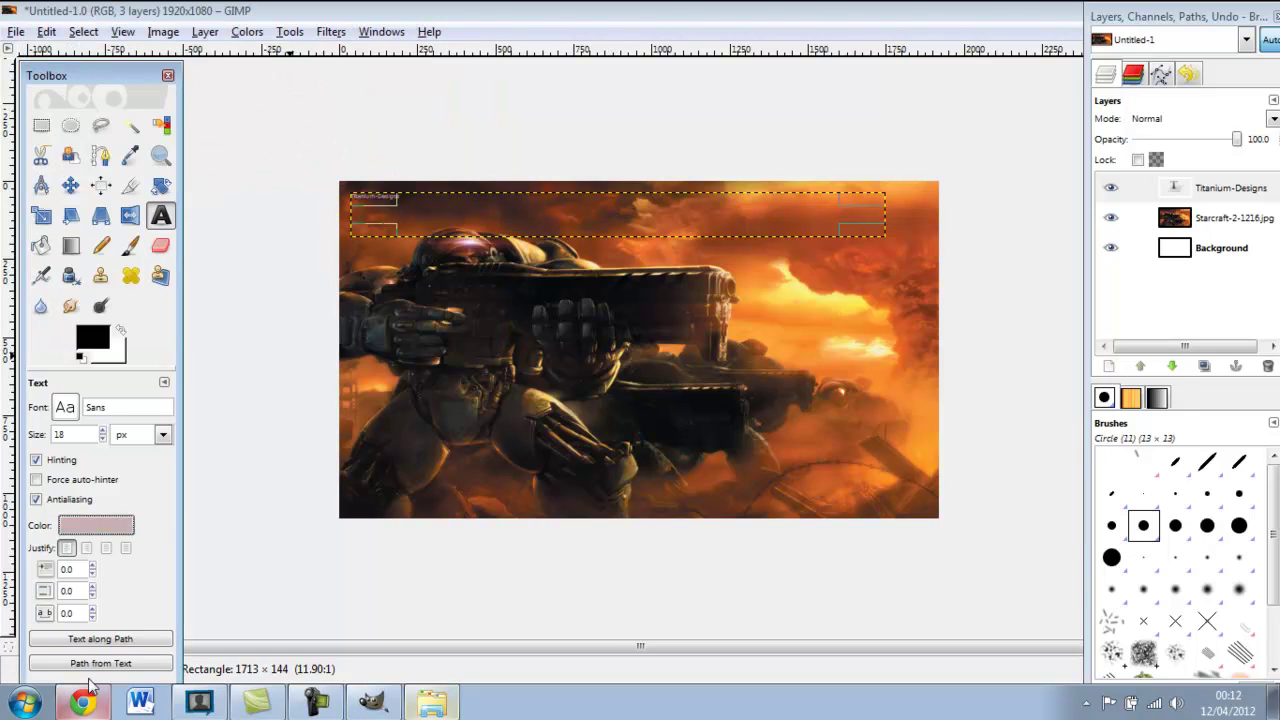
# Set the Titanium-Designs title to 68 px in the Vivaldi Italic Condensed font
pyautogui.click(103, 431)
pyautogui.scroll(15, 105, 439)
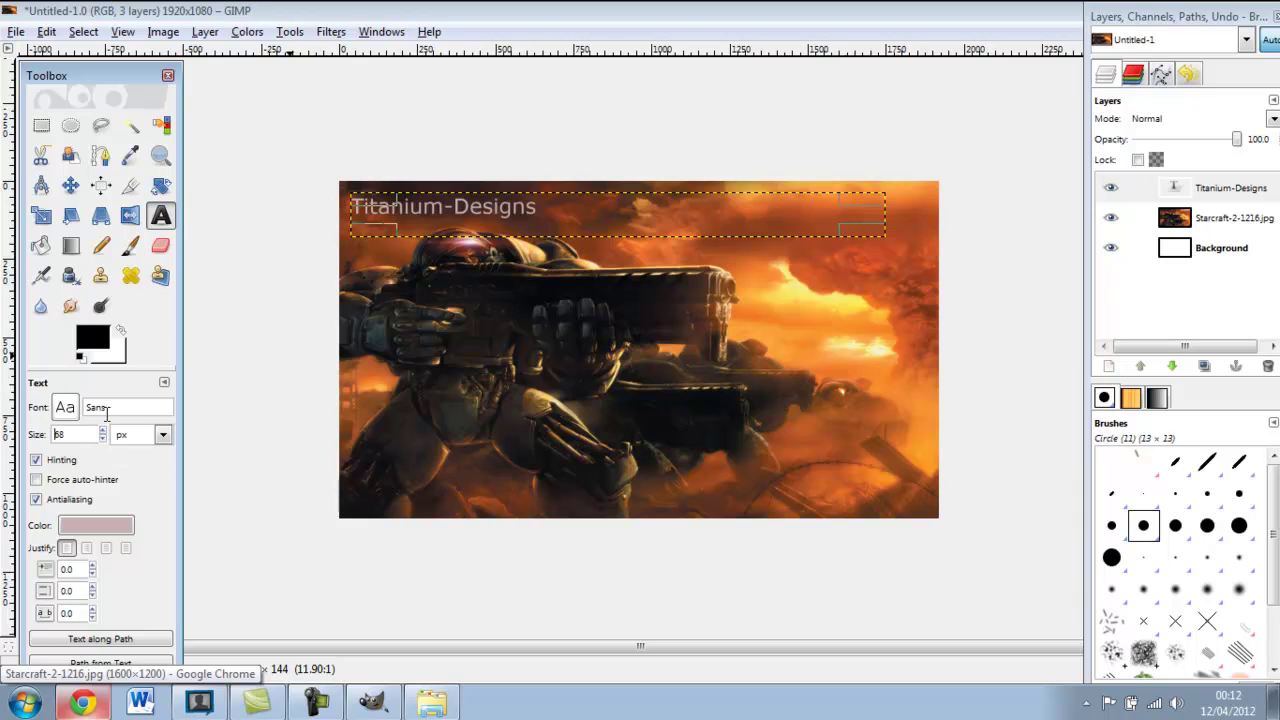
pyautogui.click(76, 410)
pyautogui.scroll(-10, 140, 505)
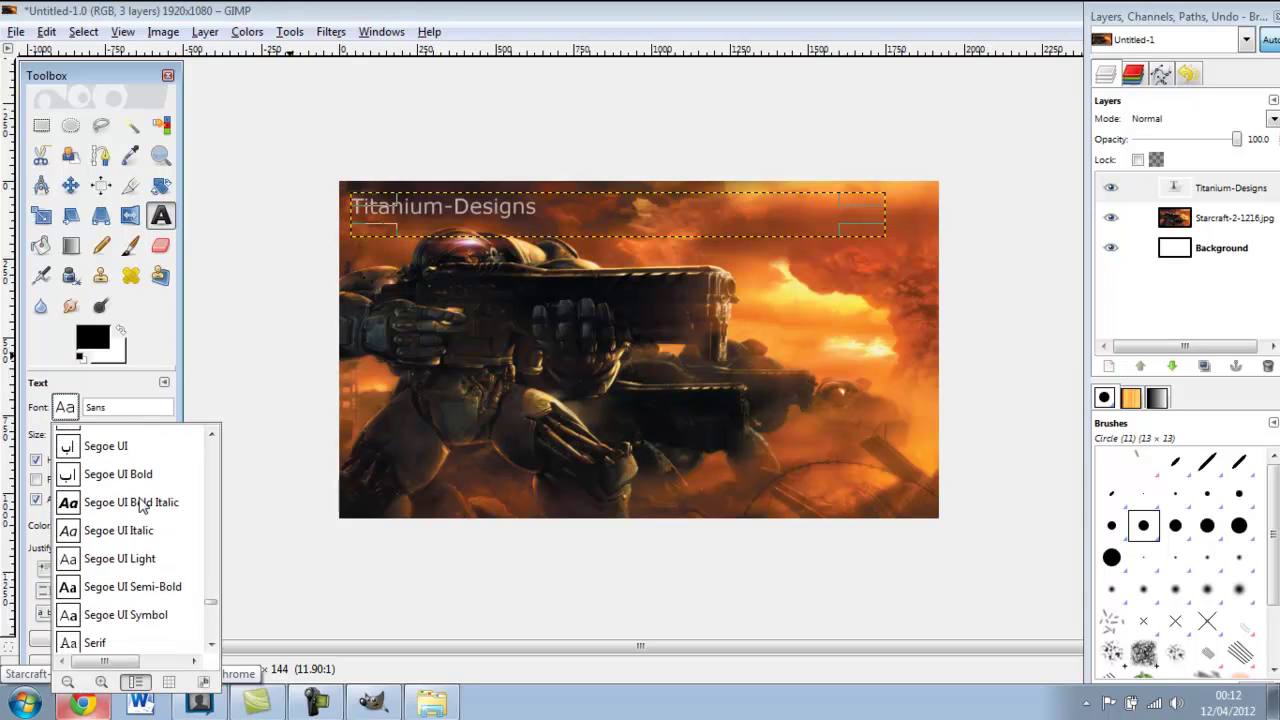
pyautogui.scroll(-8, 140, 505)
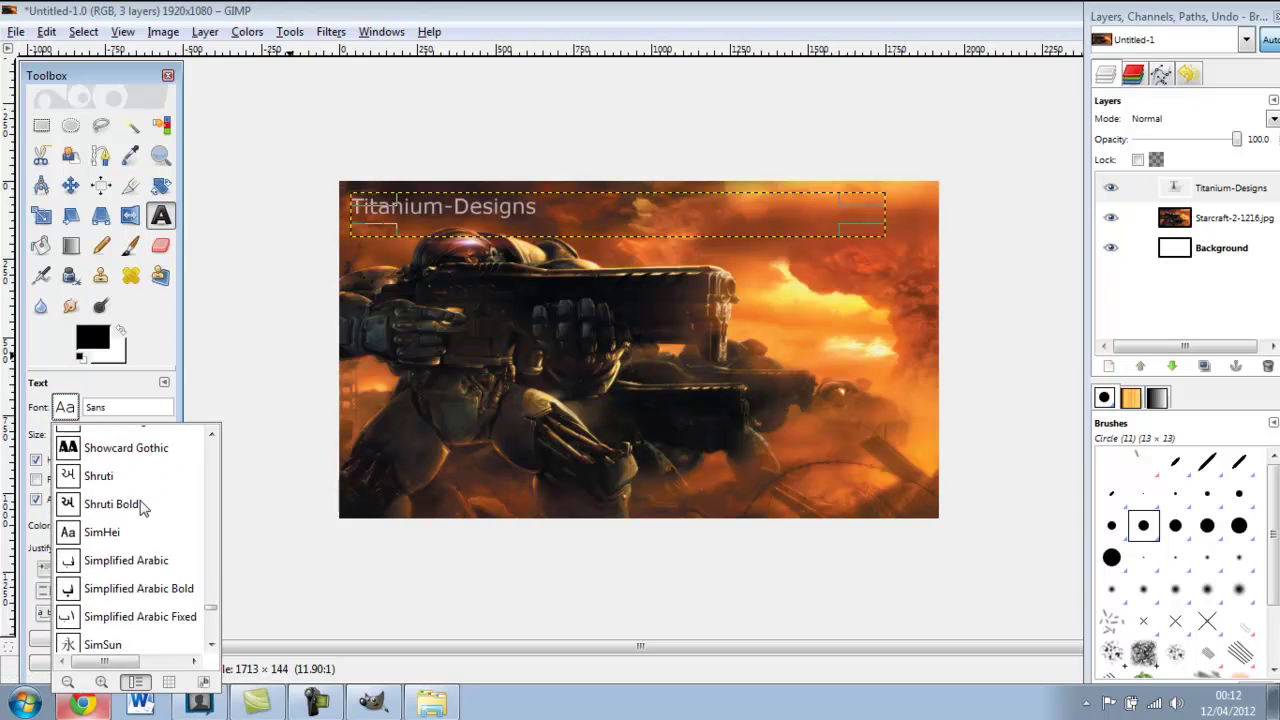
pyautogui.scroll(-8, 143, 507)
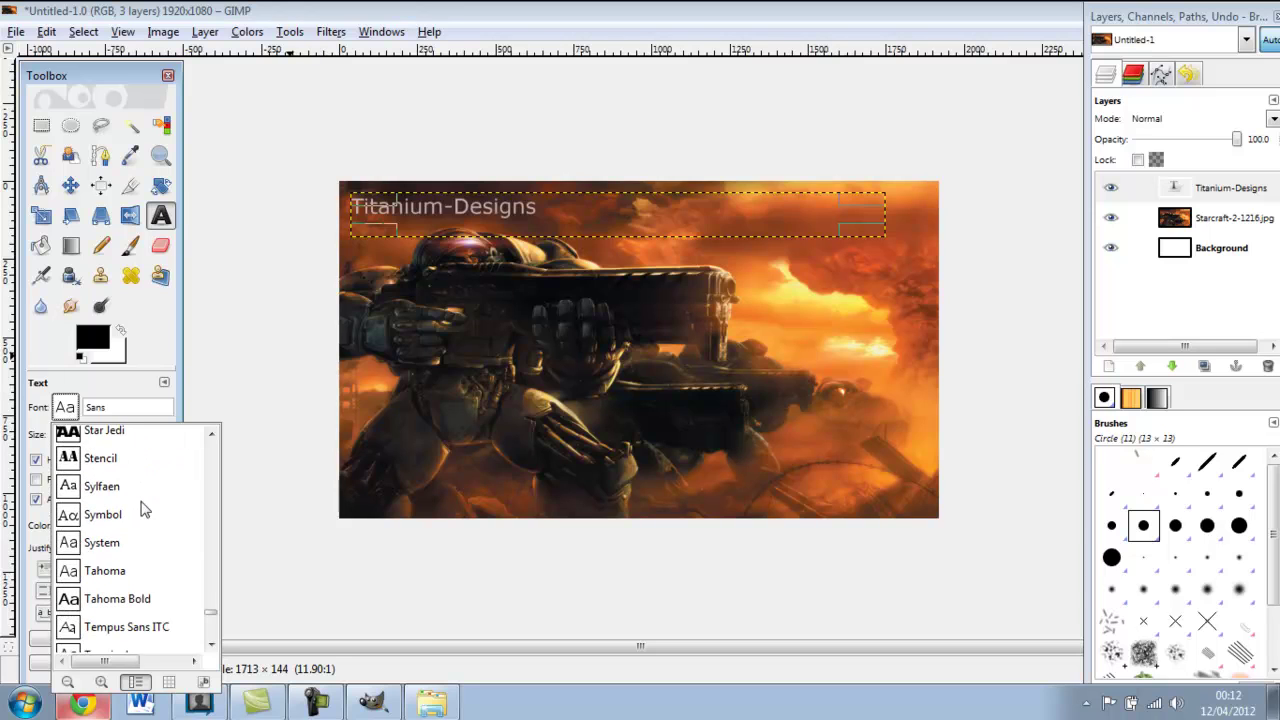
pyautogui.scroll(-10, 143, 507)
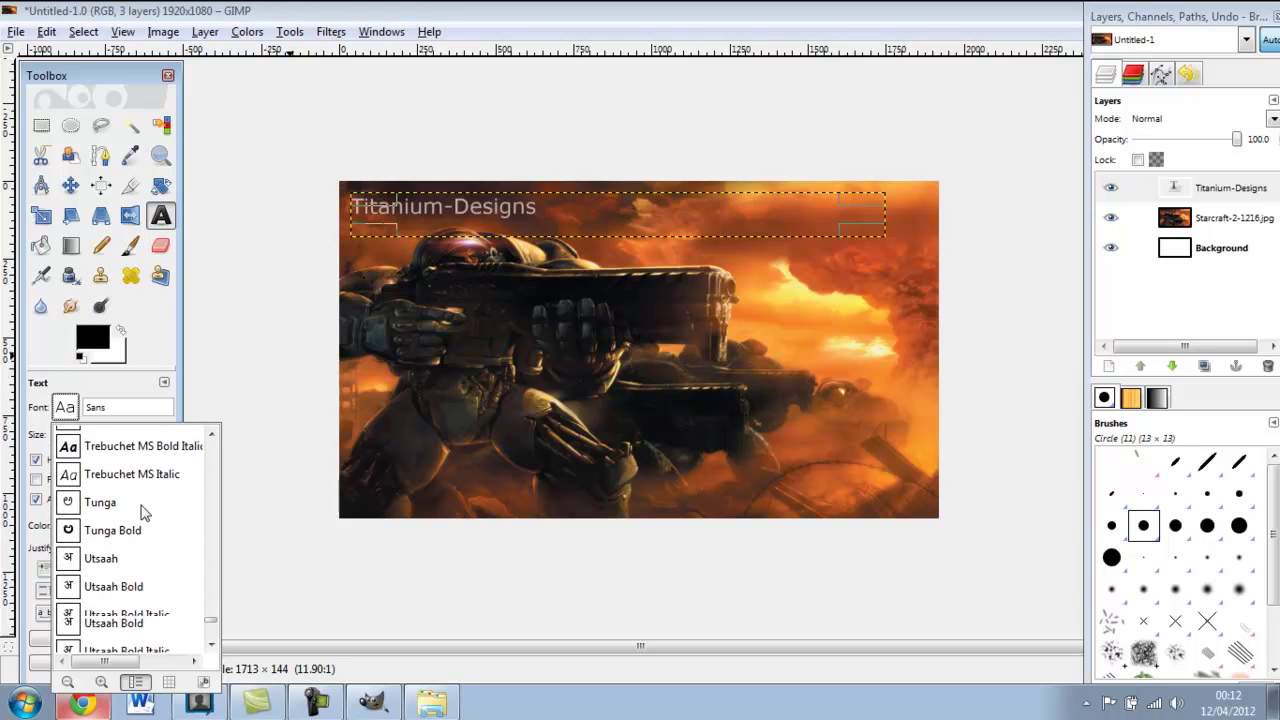
pyautogui.scroll(-9, 143, 510)
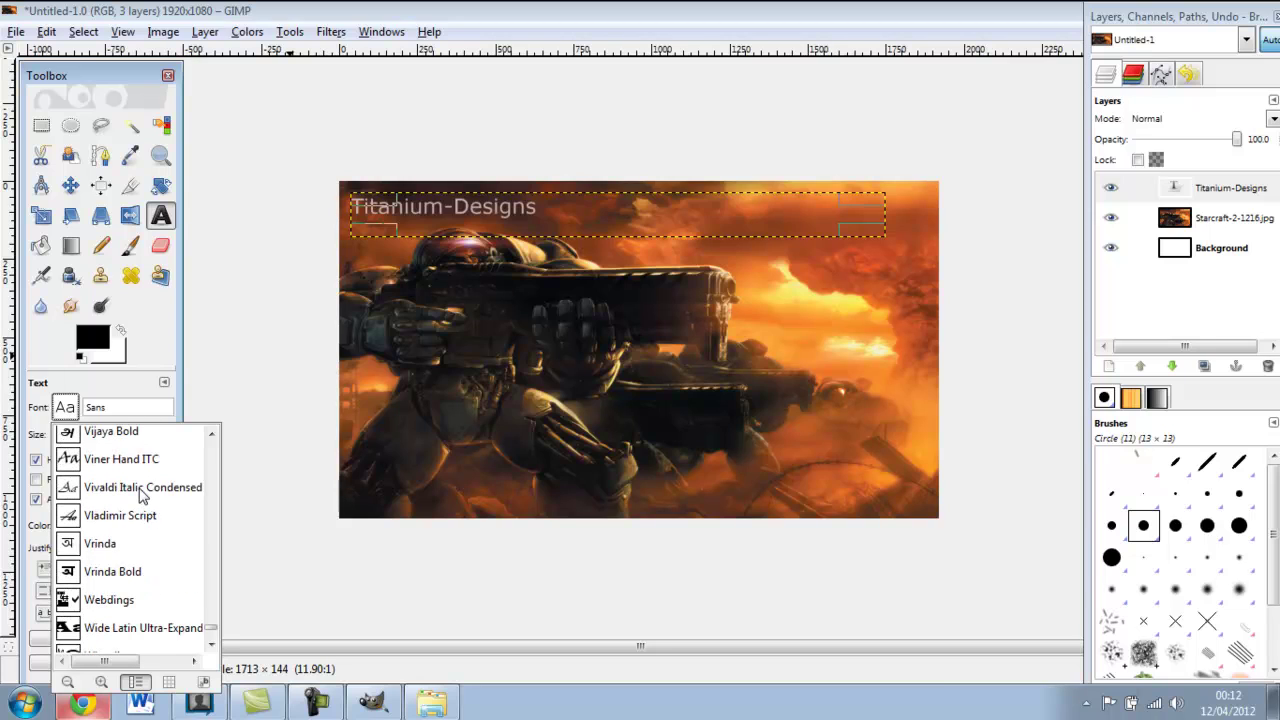
pyautogui.click(138, 487)
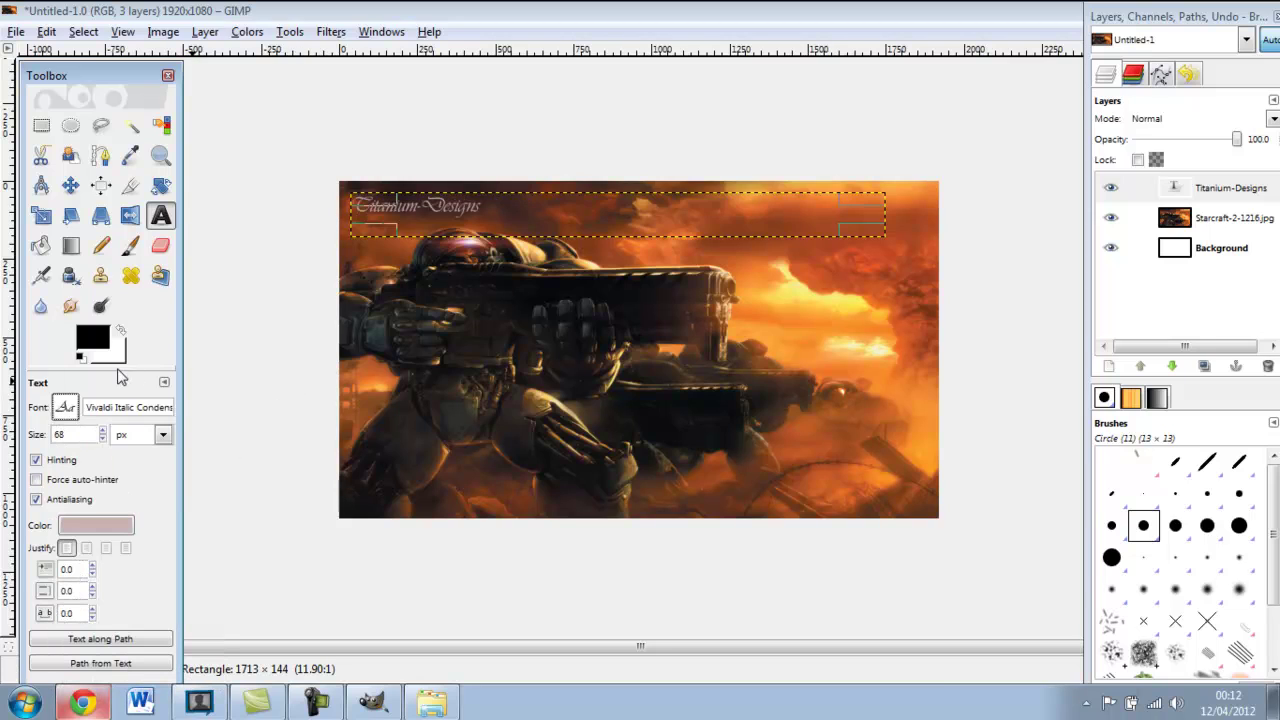
# Enlarge the title text to 113 px and shift its text box slightly right and up
pyautogui.scroll(20, 105, 434)
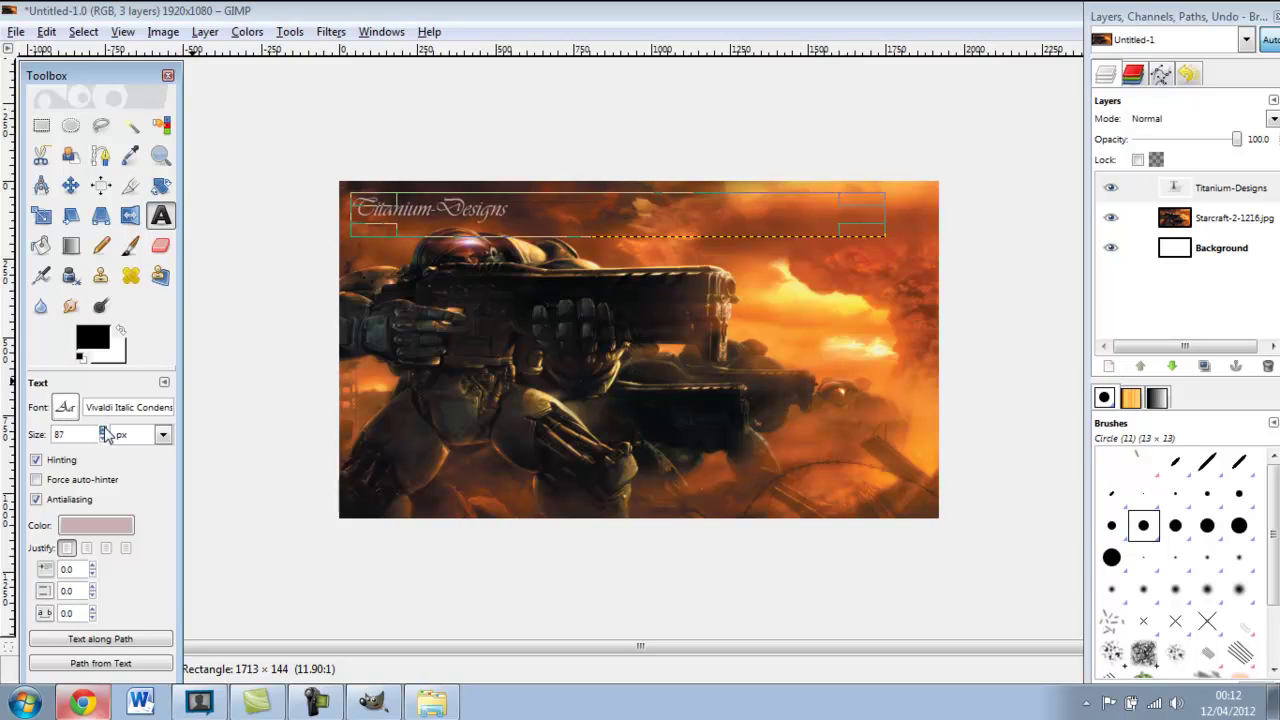
pyautogui.scroll(11, 105, 434)
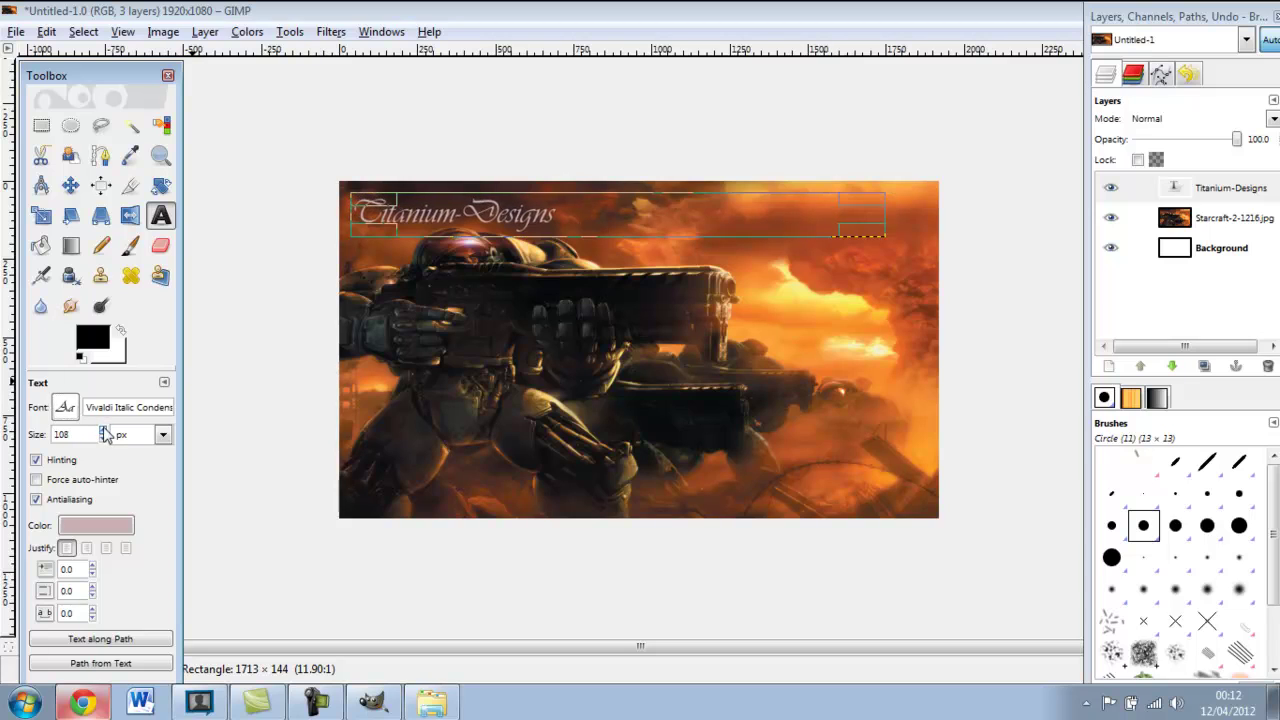
pyautogui.scroll(2, 105, 434)
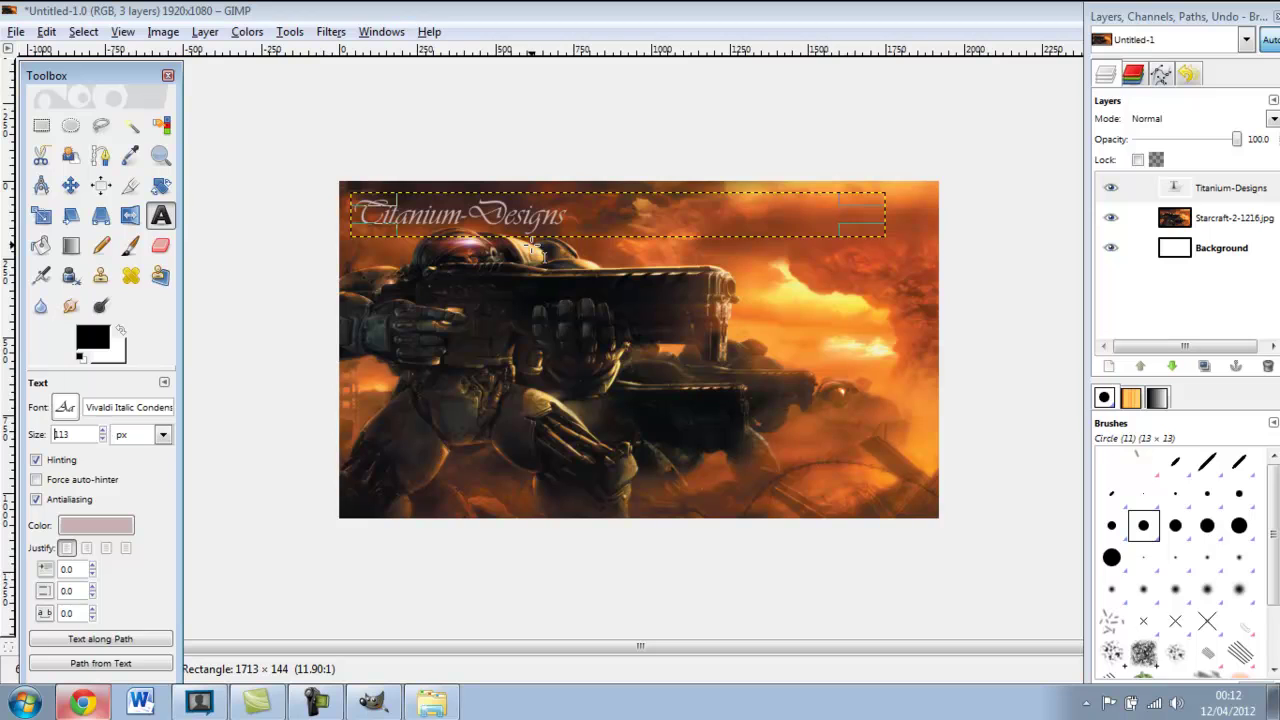
pyautogui.moveTo(483, 217); pyautogui.dragTo(492, 209)
pyautogui.click(546, 518)
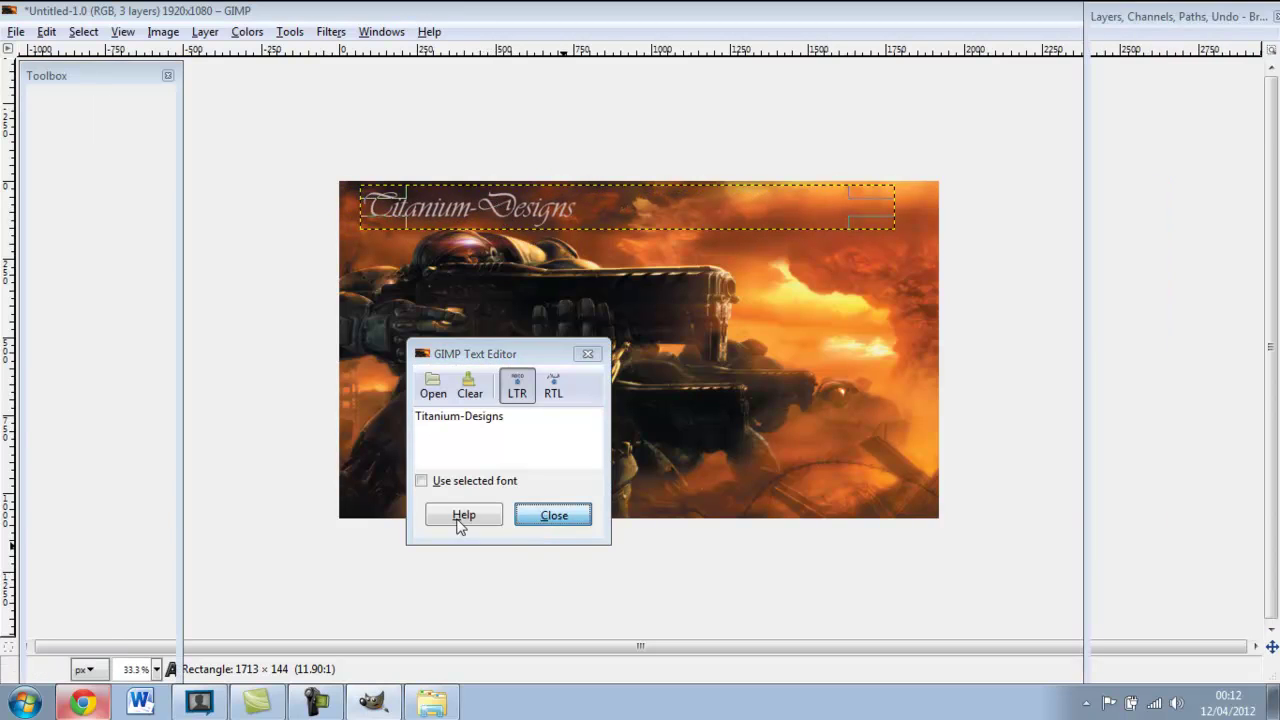
# Enlarge the title text to 134 px and widen its text box to about 1725 pixels
pyautogui.click(102, 431)
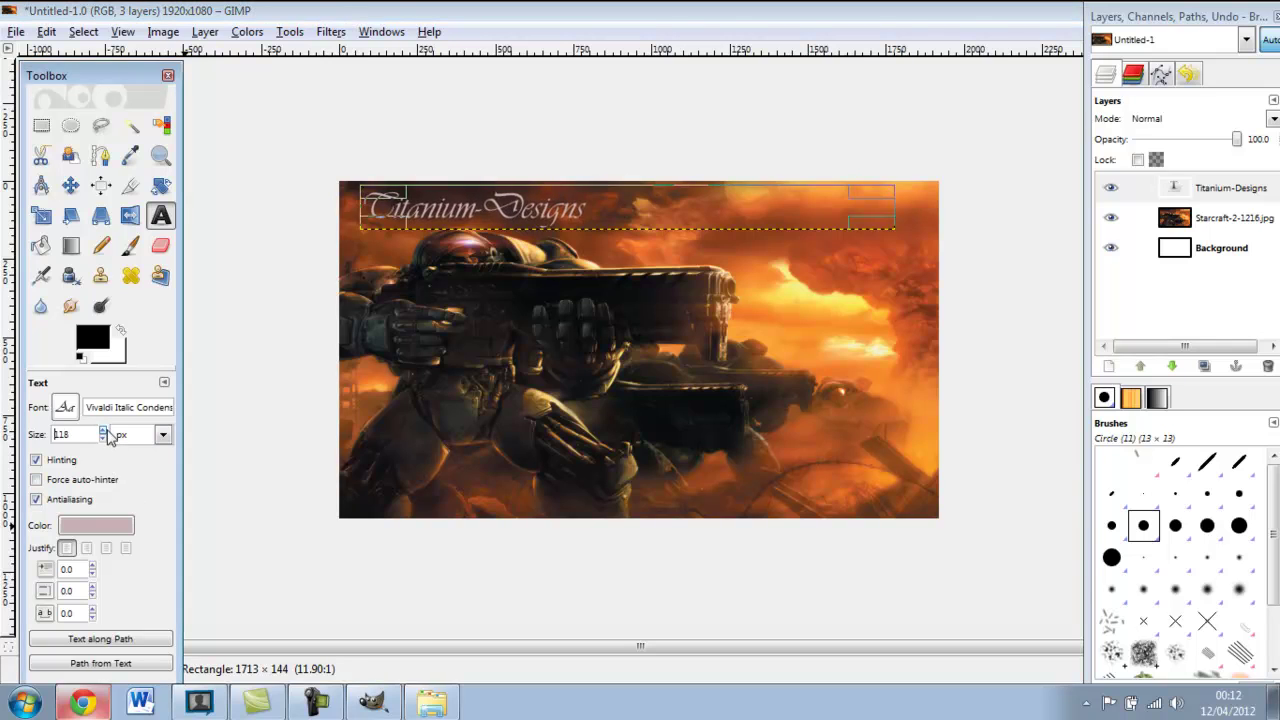
pyautogui.click(388, 228)
pyautogui.click(548, 517)
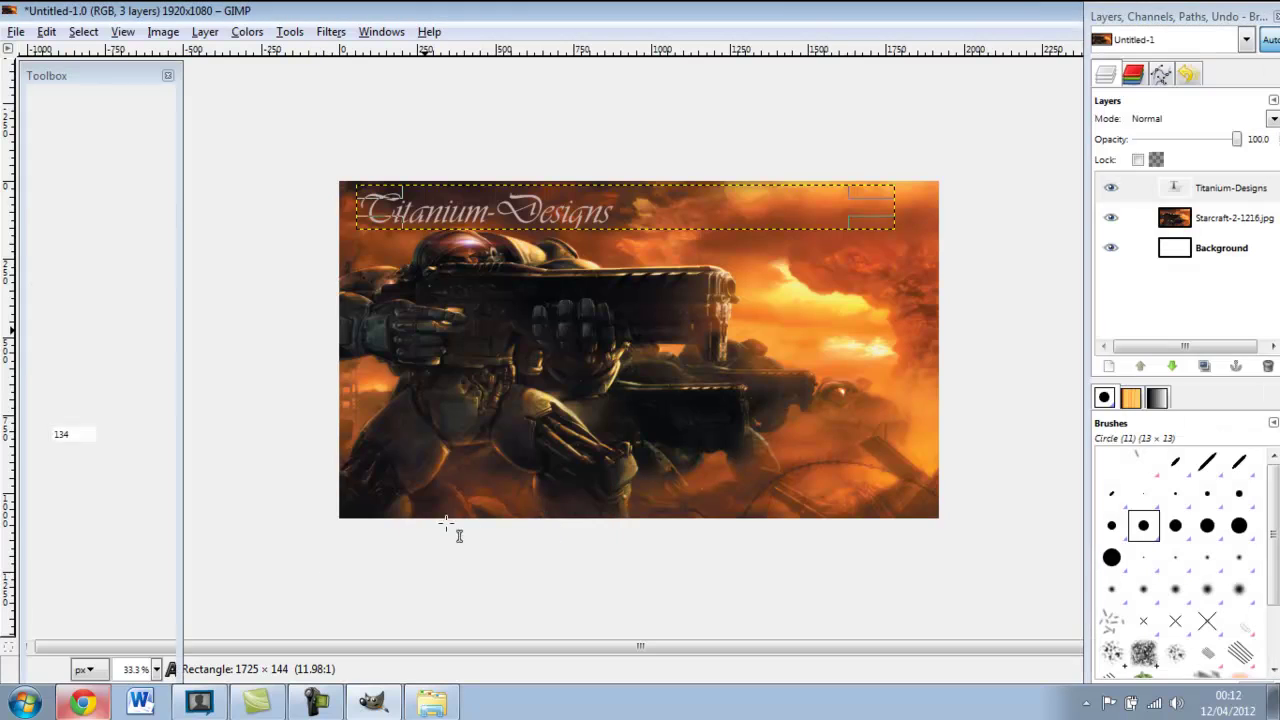
# Create a path from the title text and add a new transparent layer above the text layer
pyautogui.click(100, 663)
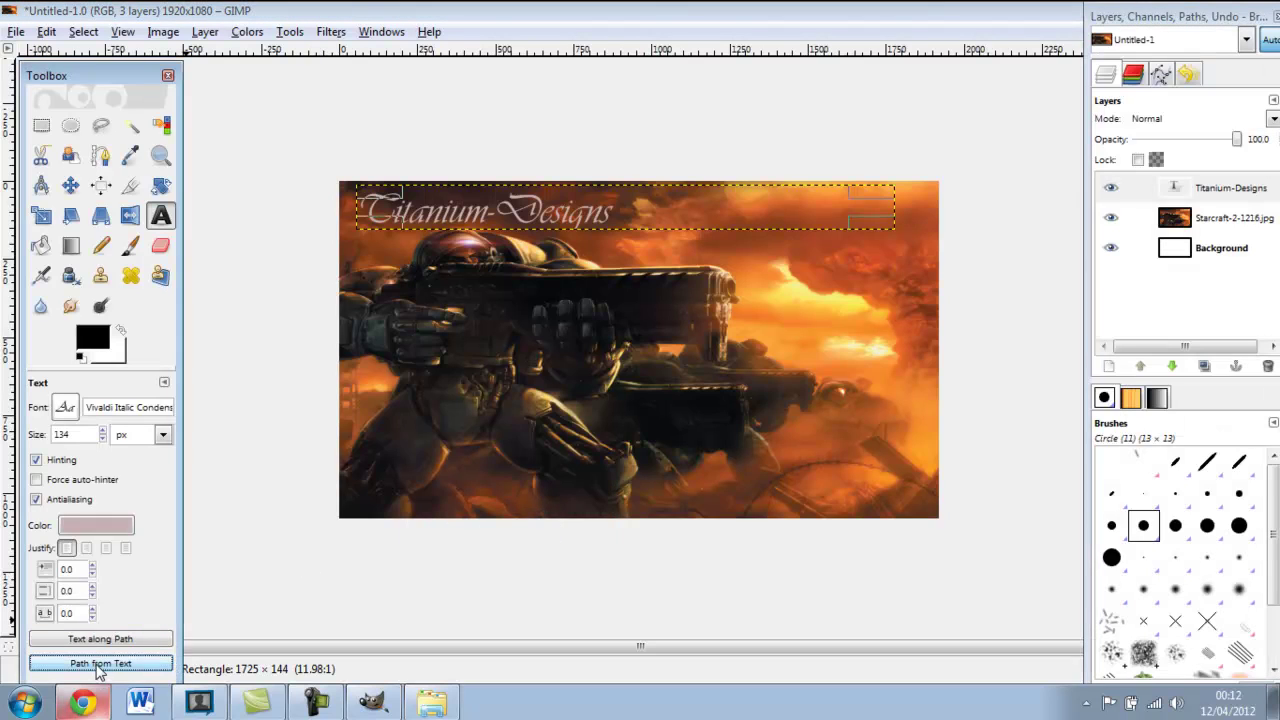
pyautogui.click(1110, 367)
pyautogui.press('Return')
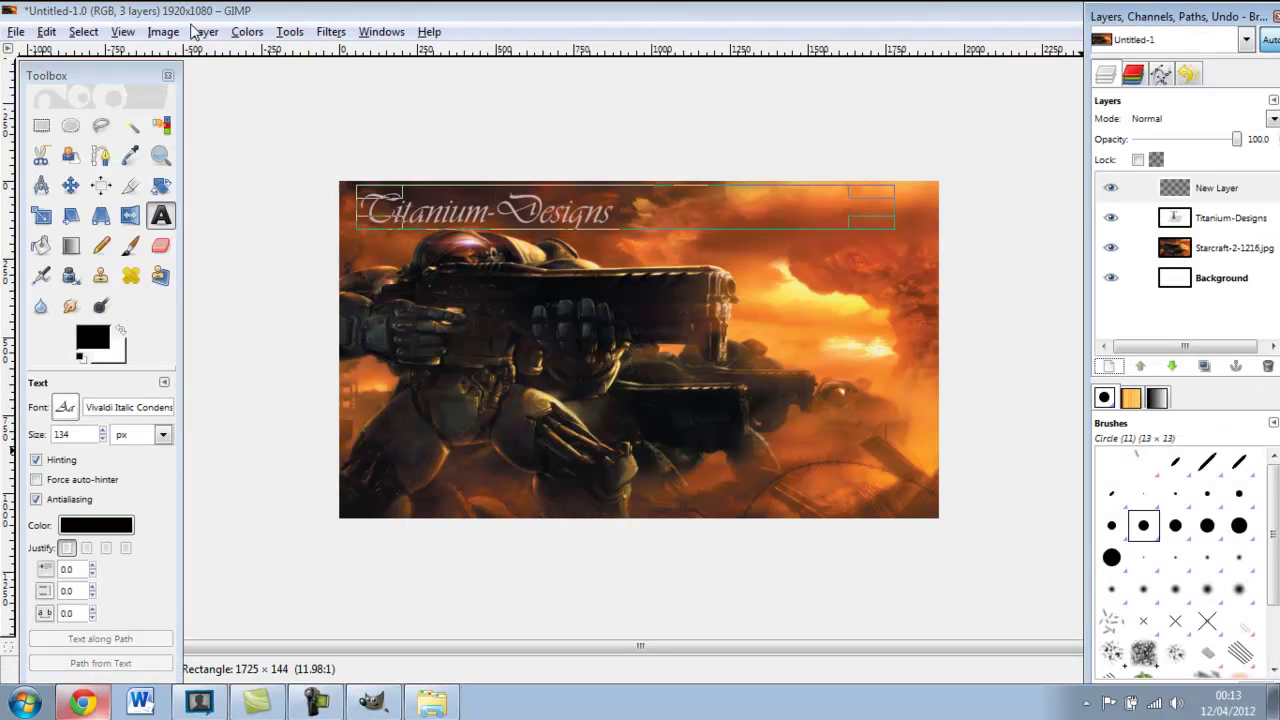
# Select the title's letter shapes from the path and grow the selection
pyautogui.click(80, 33)
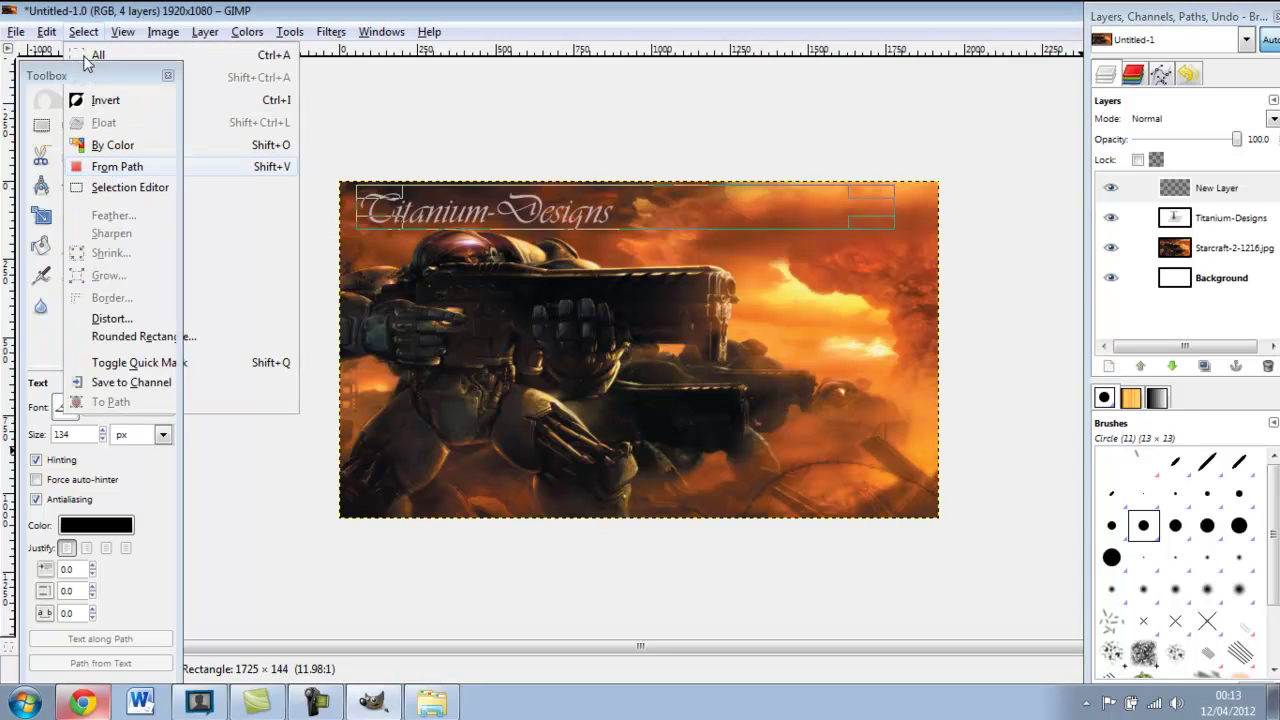
pyautogui.press('Return')
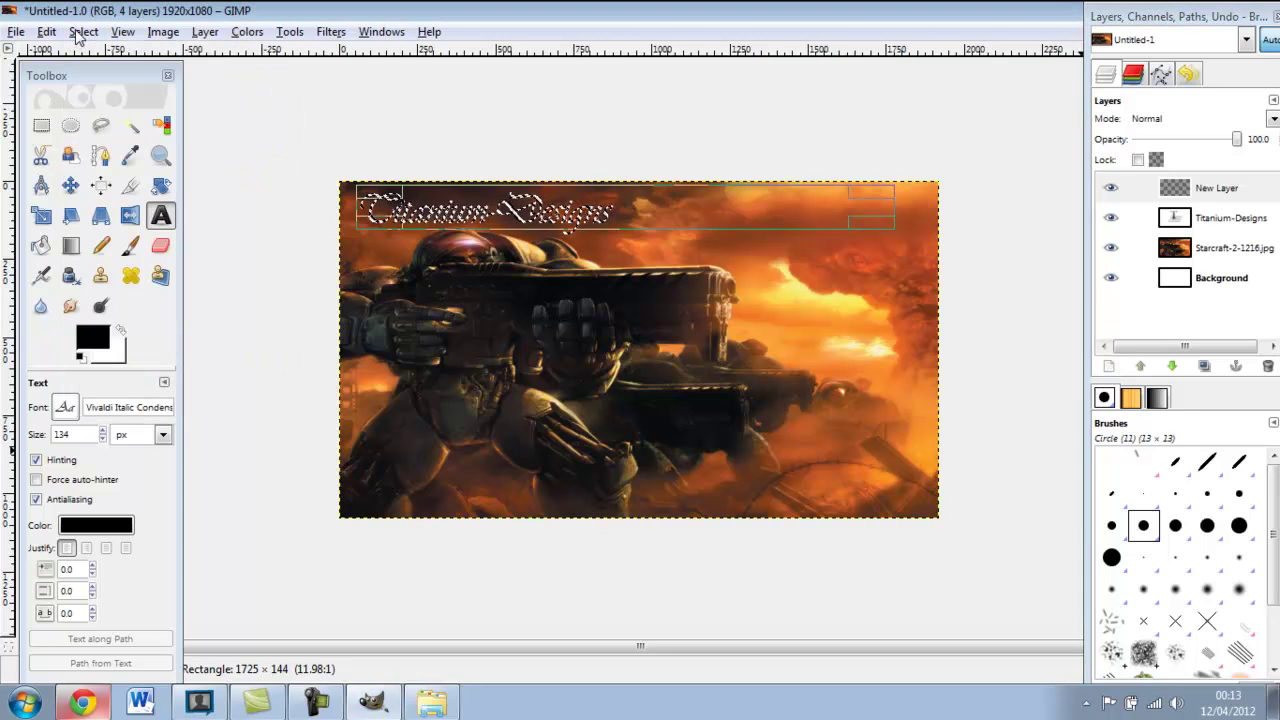
pyautogui.click(80, 33)
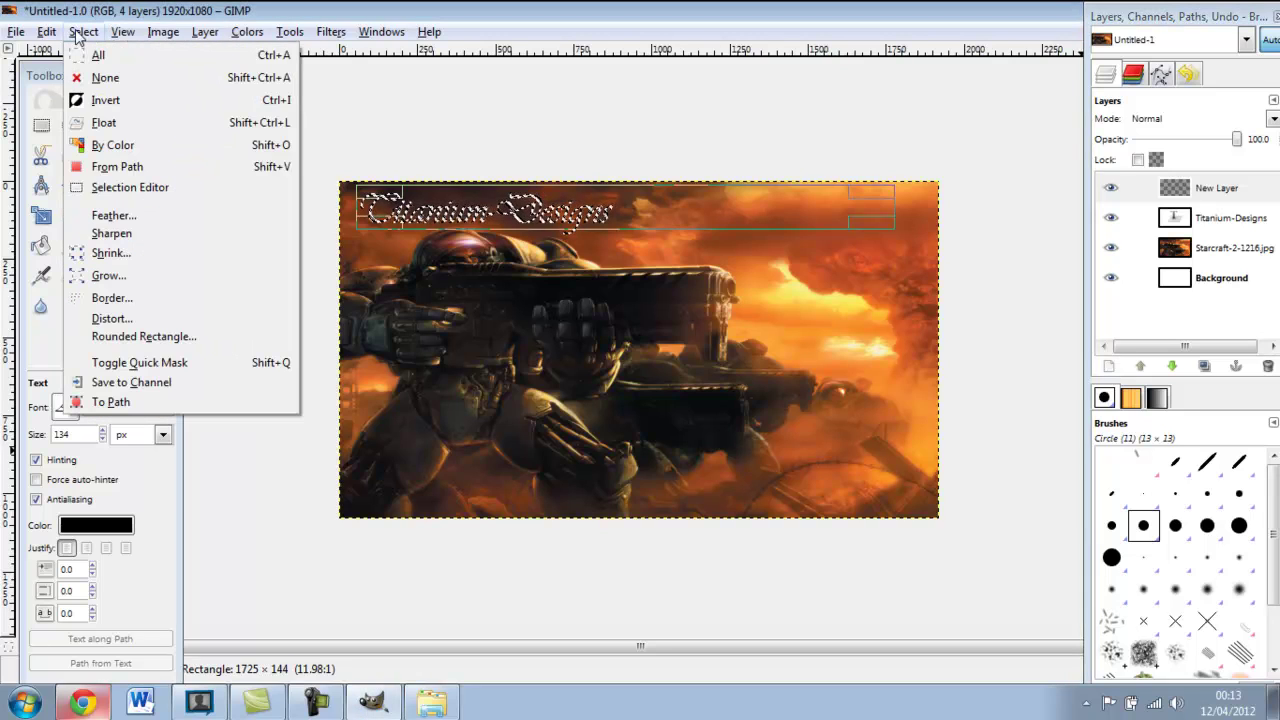
pyautogui.click(134, 277)
pyautogui.press('Return')
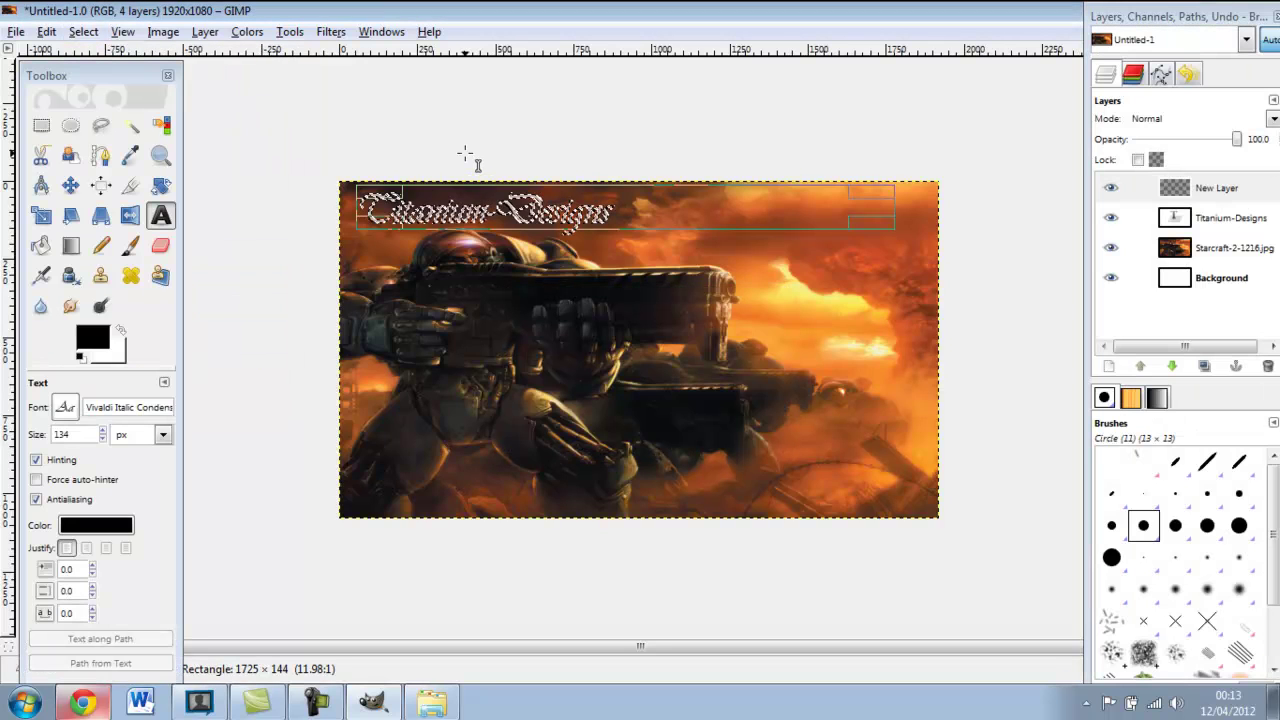
# Bucket-fill the grown title selection with white on the new layer
pyautogui.click(41, 245)
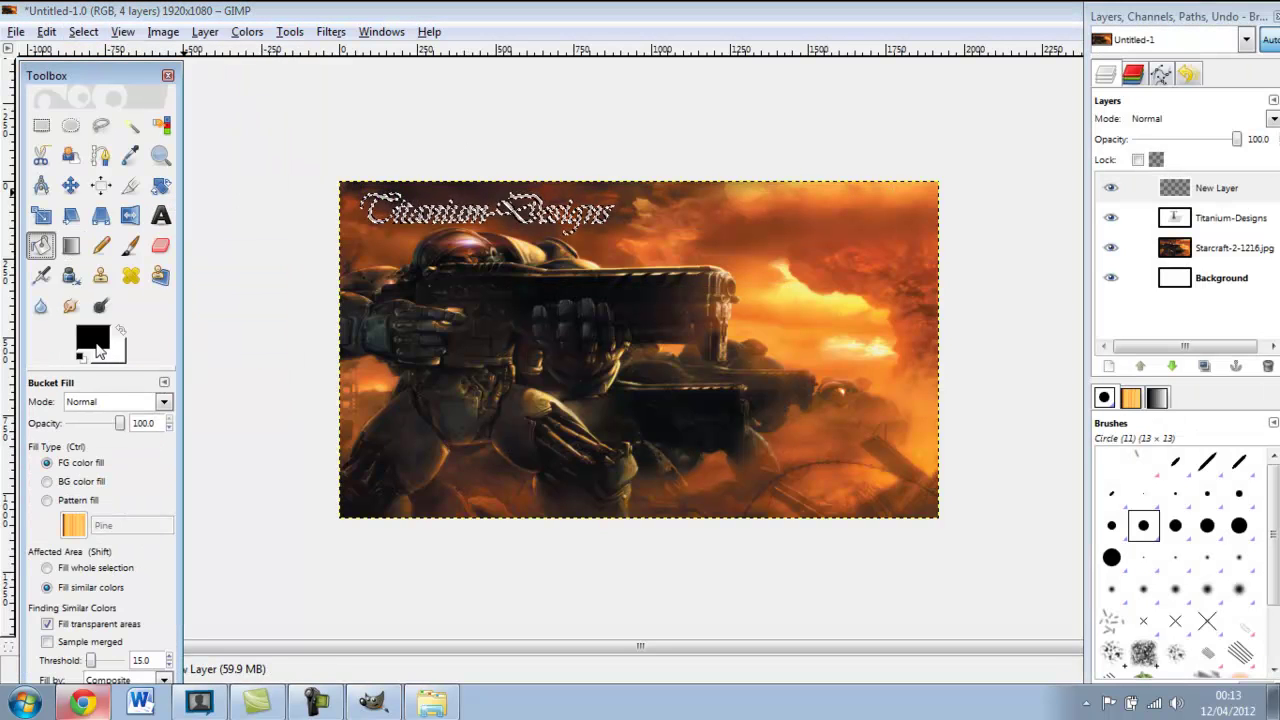
pyautogui.click(97, 347)
pyautogui.click(75, 82)
pyautogui.click(370, 340)
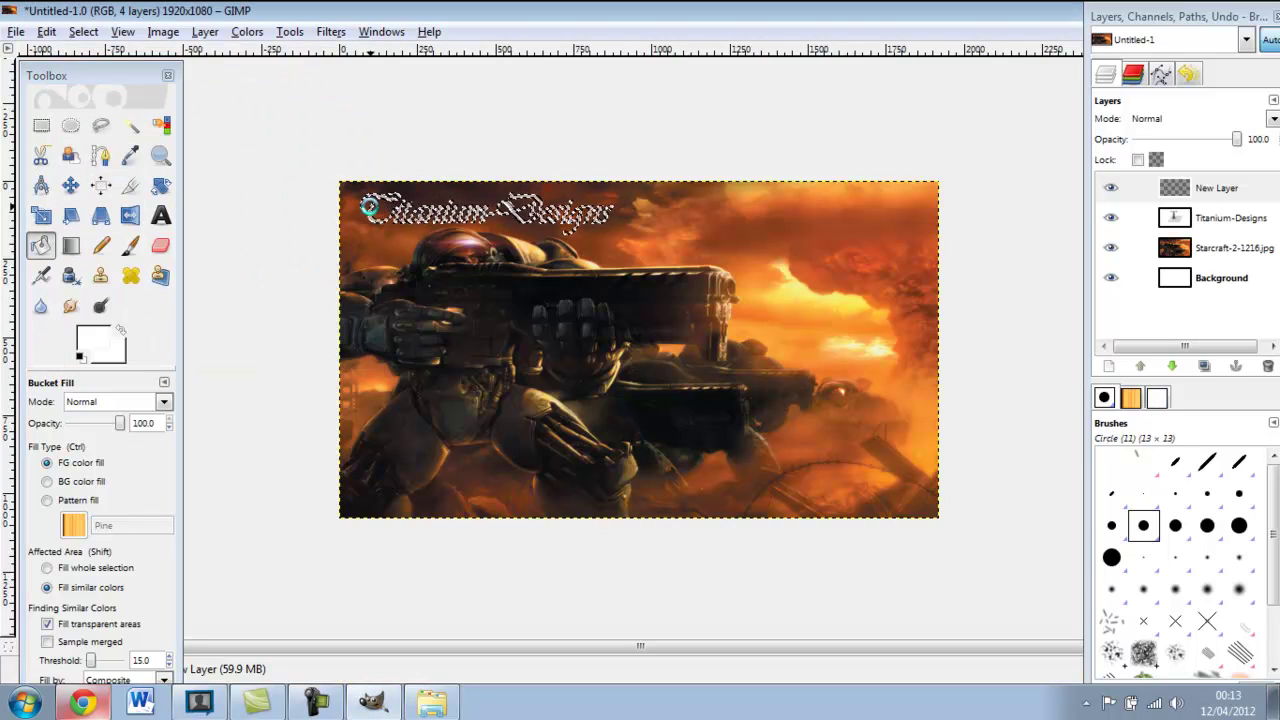
# Try to reorder the Titanium-Designs text layer and the white-filled New Layer in the layer stack
pyautogui.moveTo(1223, 227); pyautogui.dragTo(1228, 180)
pyautogui.click(1228, 182)
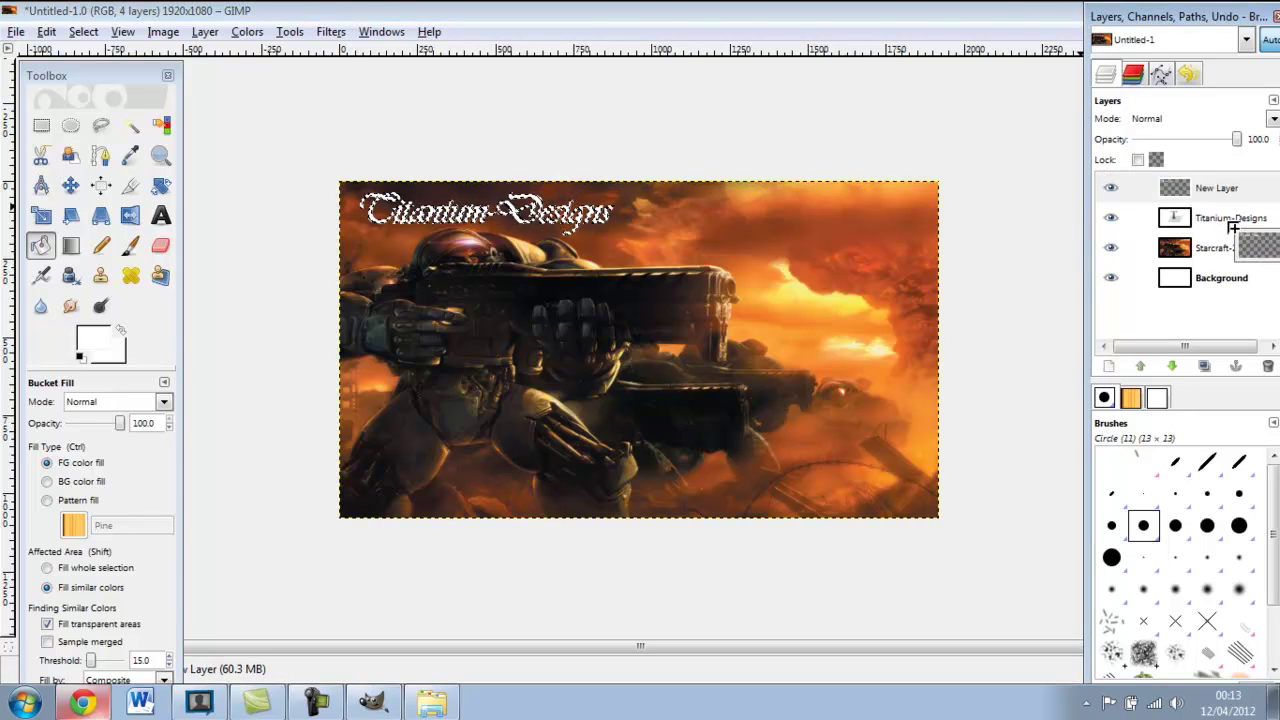
pyautogui.click(70, 185)
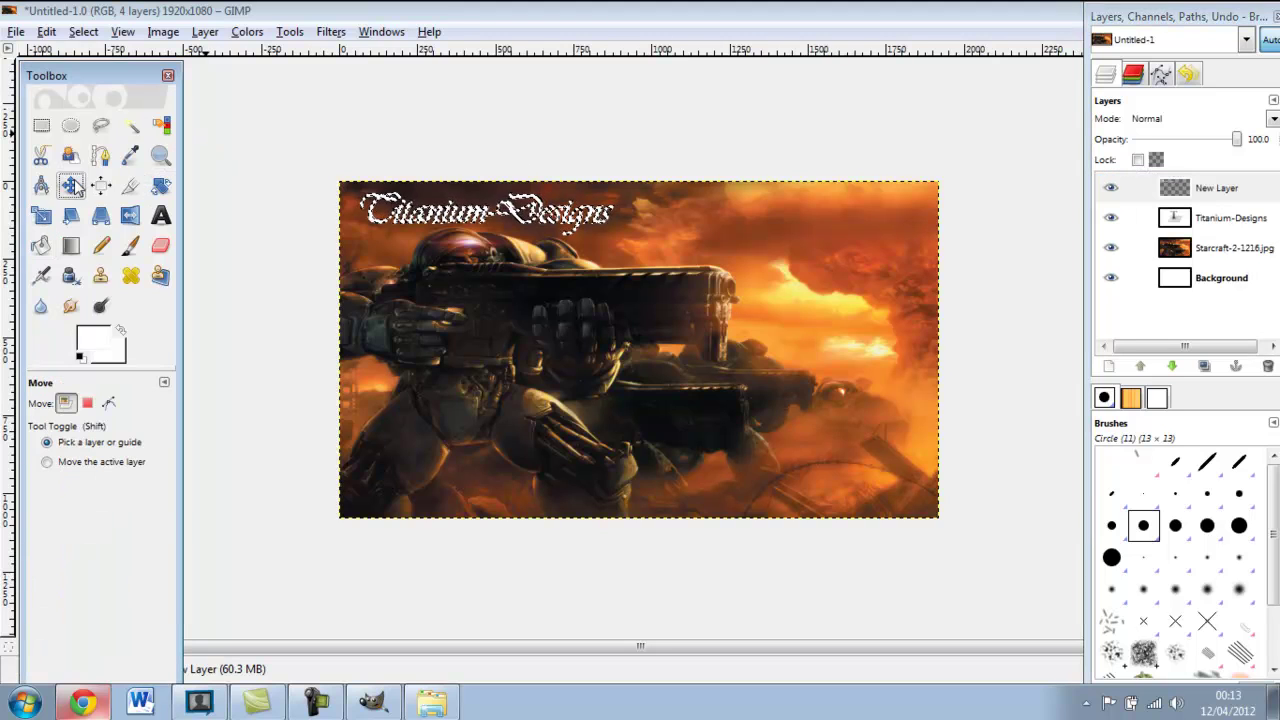
pyautogui.click(1232, 214)
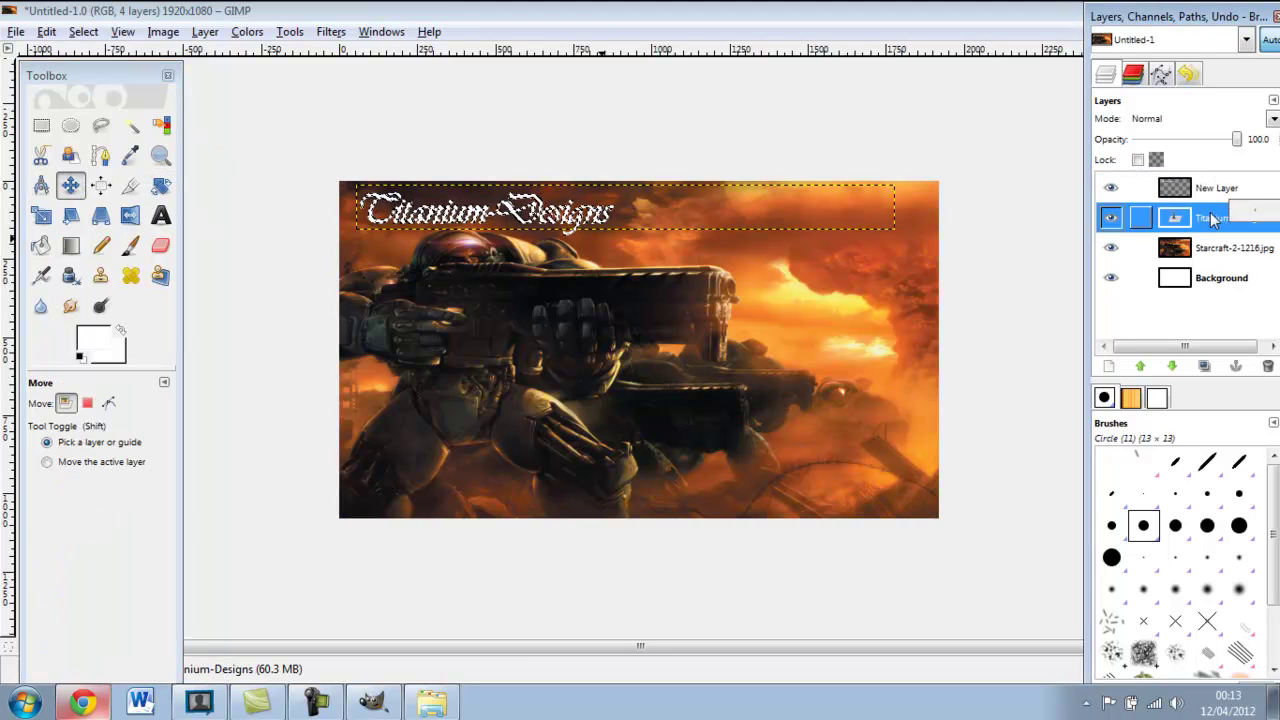
pyautogui.moveTo(1145, 18); pyautogui.dragTo(1103, 68)
pyautogui.moveTo(1182, 216); pyautogui.dragTo(1162, 248)
pyautogui.click(1162, 248)
pyautogui.press('Escape')
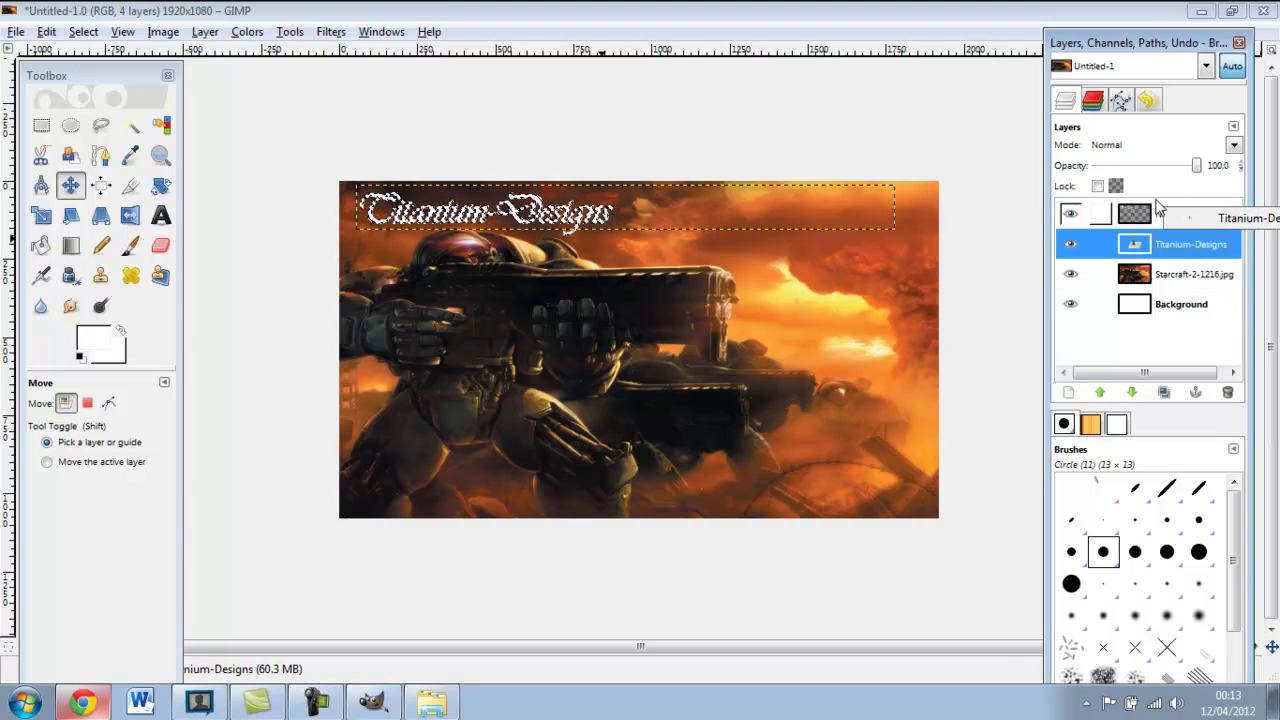
# Clear the selection and lower the opacity of the white-filled New Layer to 42.1
pyautogui.click(83, 31)
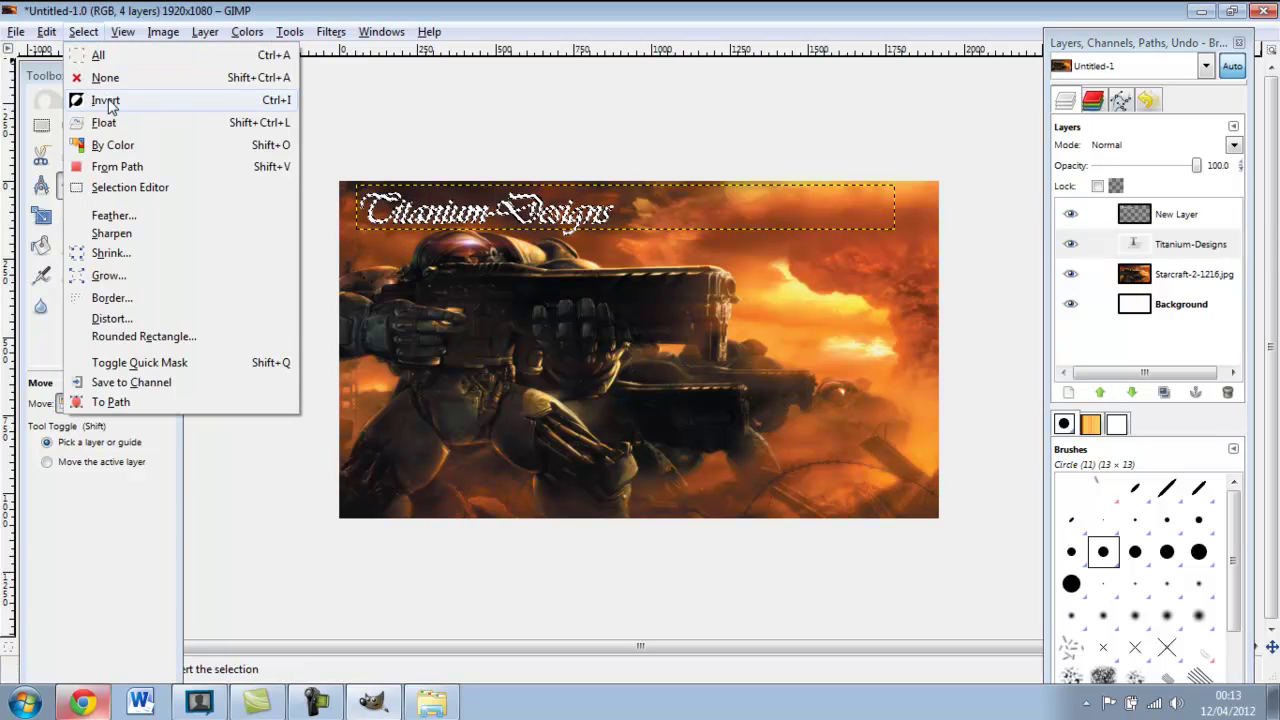
pyautogui.click(110, 78)
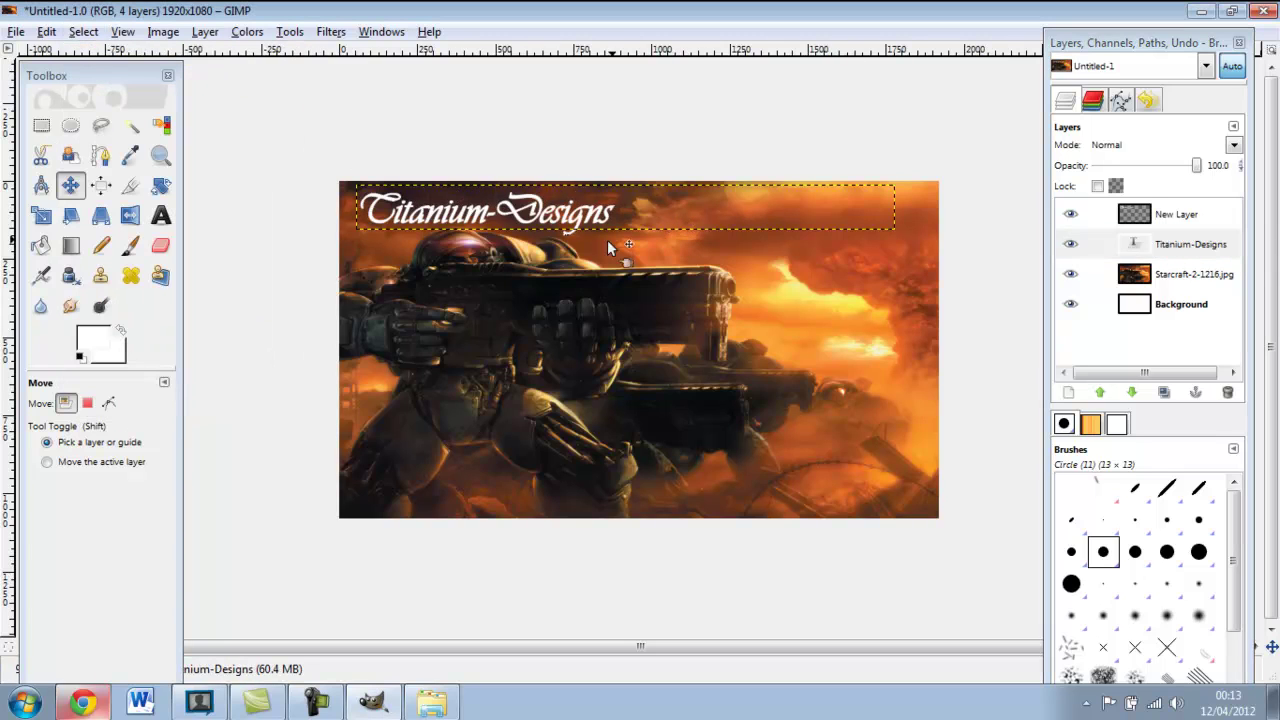
pyautogui.click(1135, 246)
pyautogui.moveTo(1203, 175); pyautogui.dragTo(1093, 178)
pyautogui.click(1228, 212)
pyautogui.moveTo(1198, 166); pyautogui.dragTo(1135, 176)
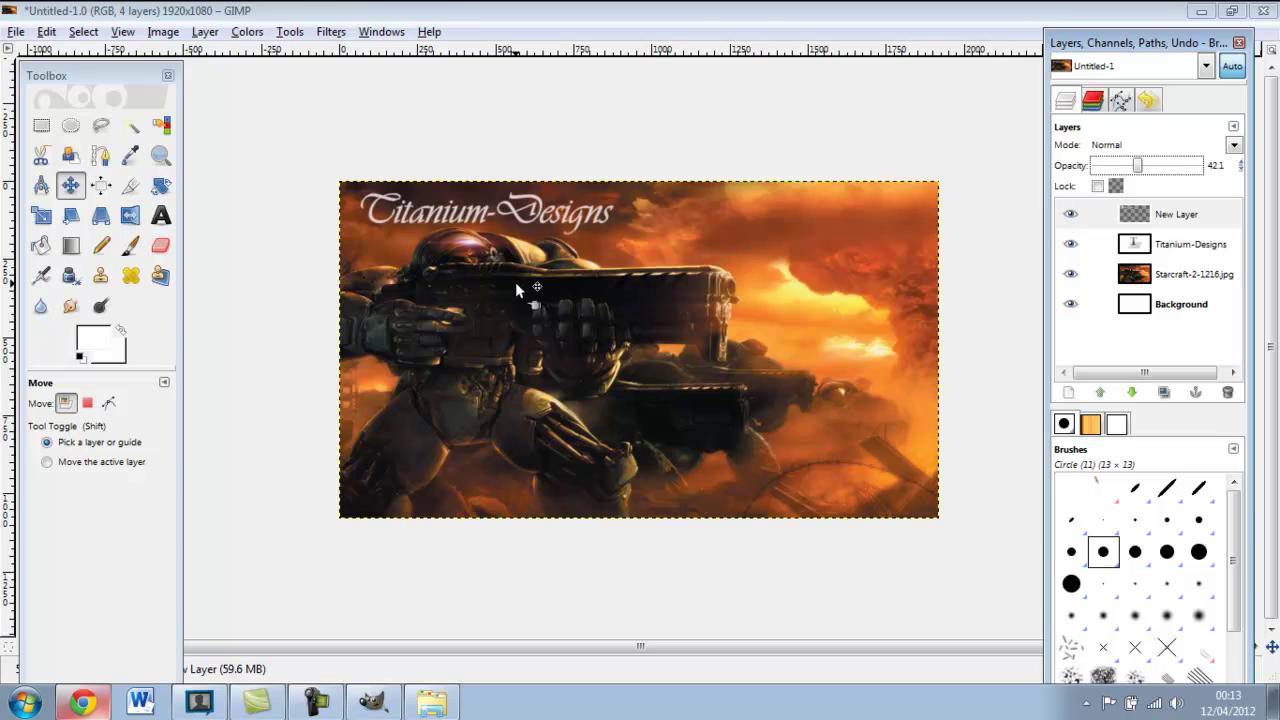
# Add another transparent layer and scale it to 1791 × 1080 pixels by pulling in its right edge
pyautogui.click(1068, 393)
pyautogui.press('Return')
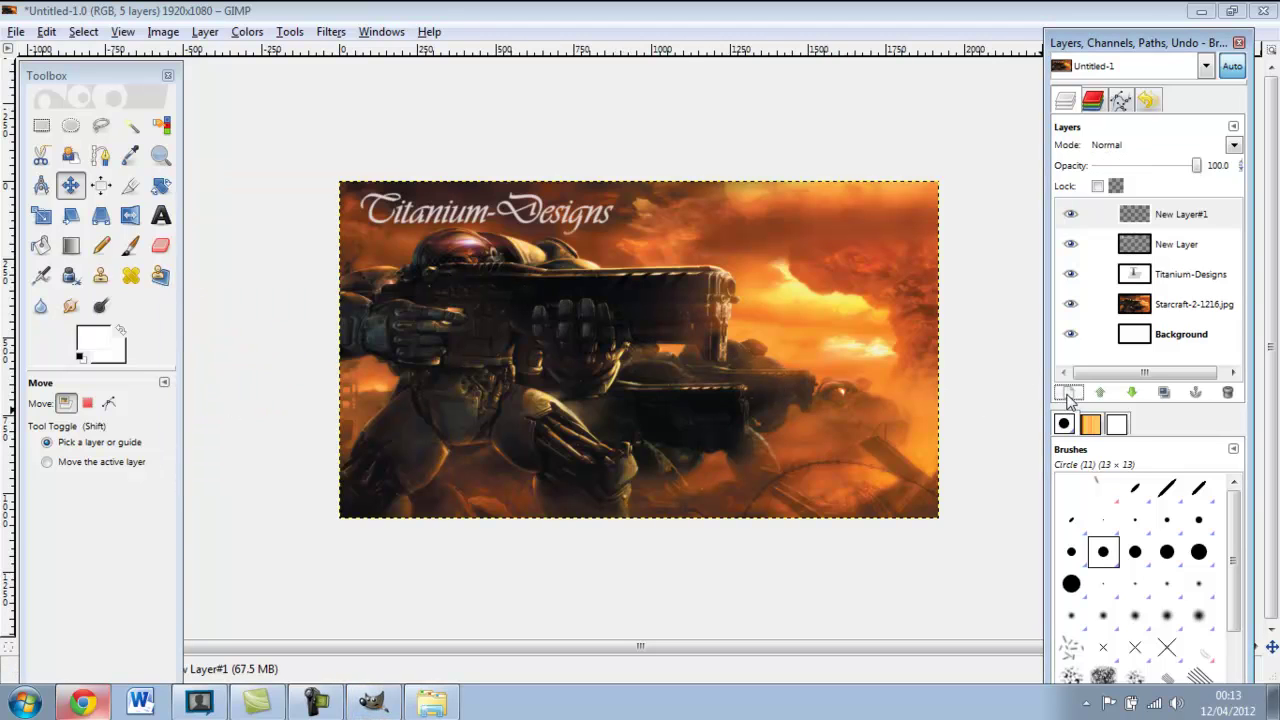
pyautogui.click(872, 300)
pyautogui.click(42, 245)
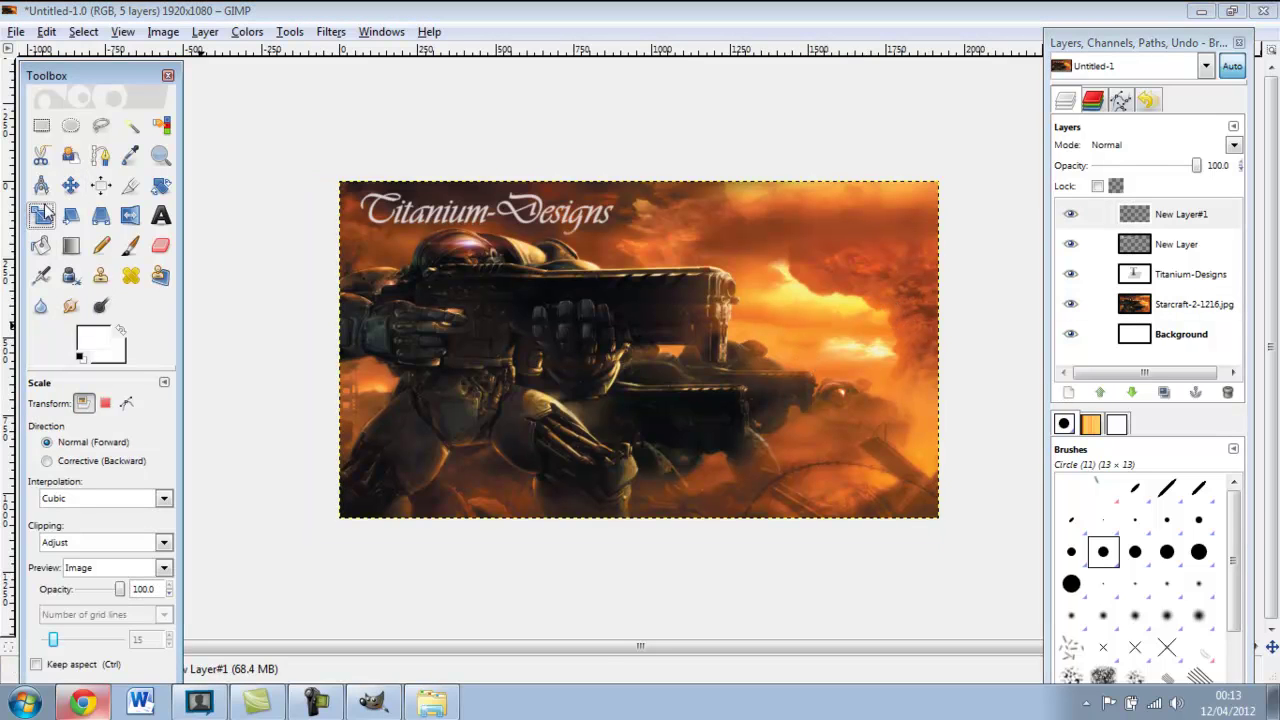
pyautogui.click(848, 362)
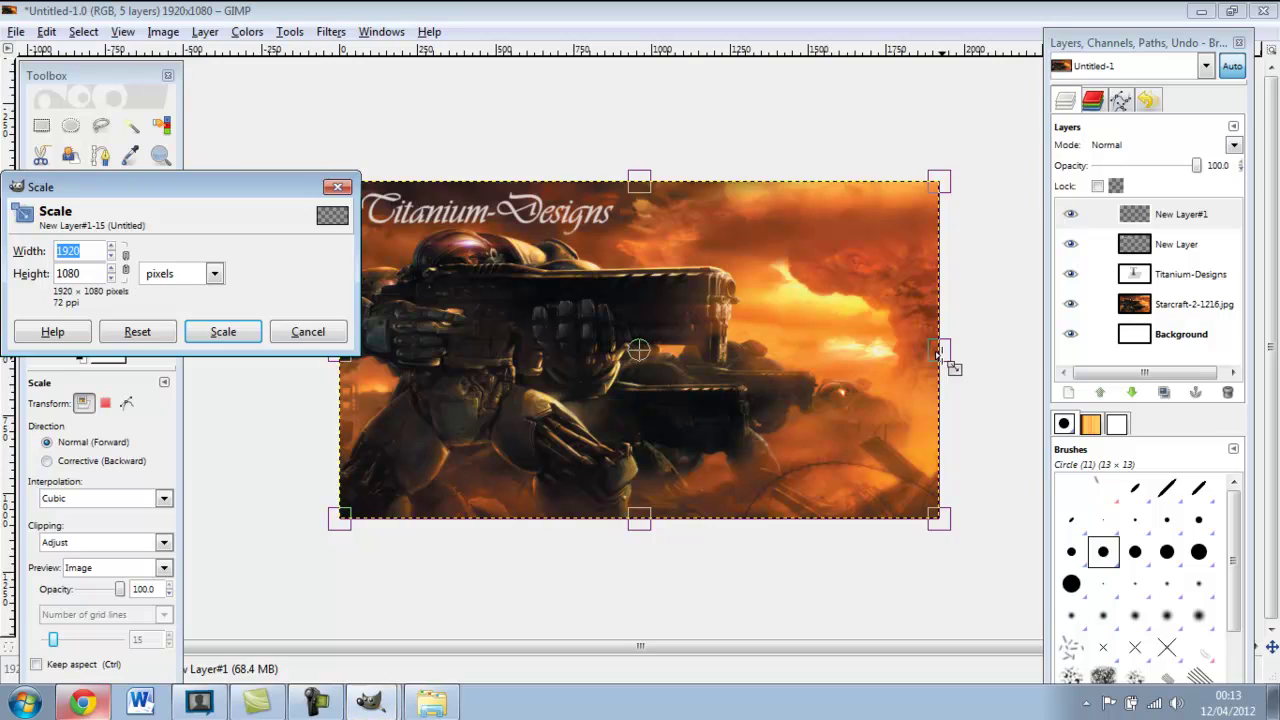
pyautogui.moveTo(937, 352); pyautogui.dragTo(896, 358)
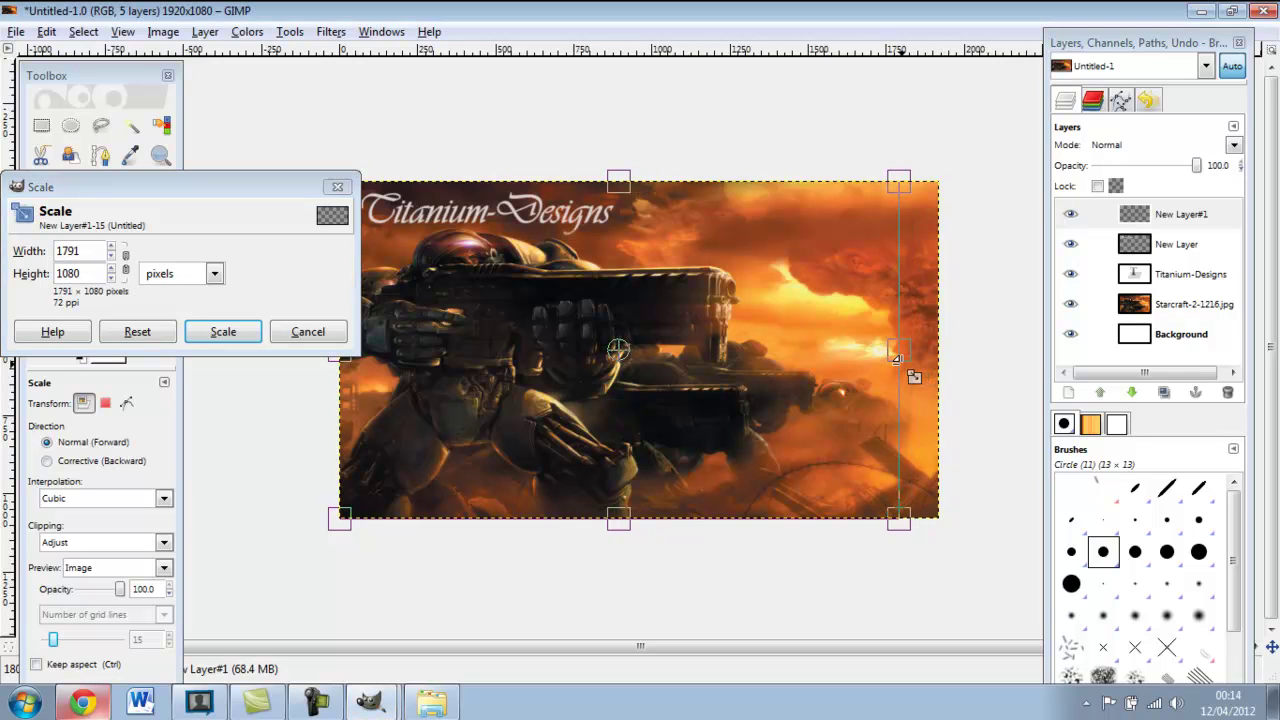
pyautogui.click(226, 332)
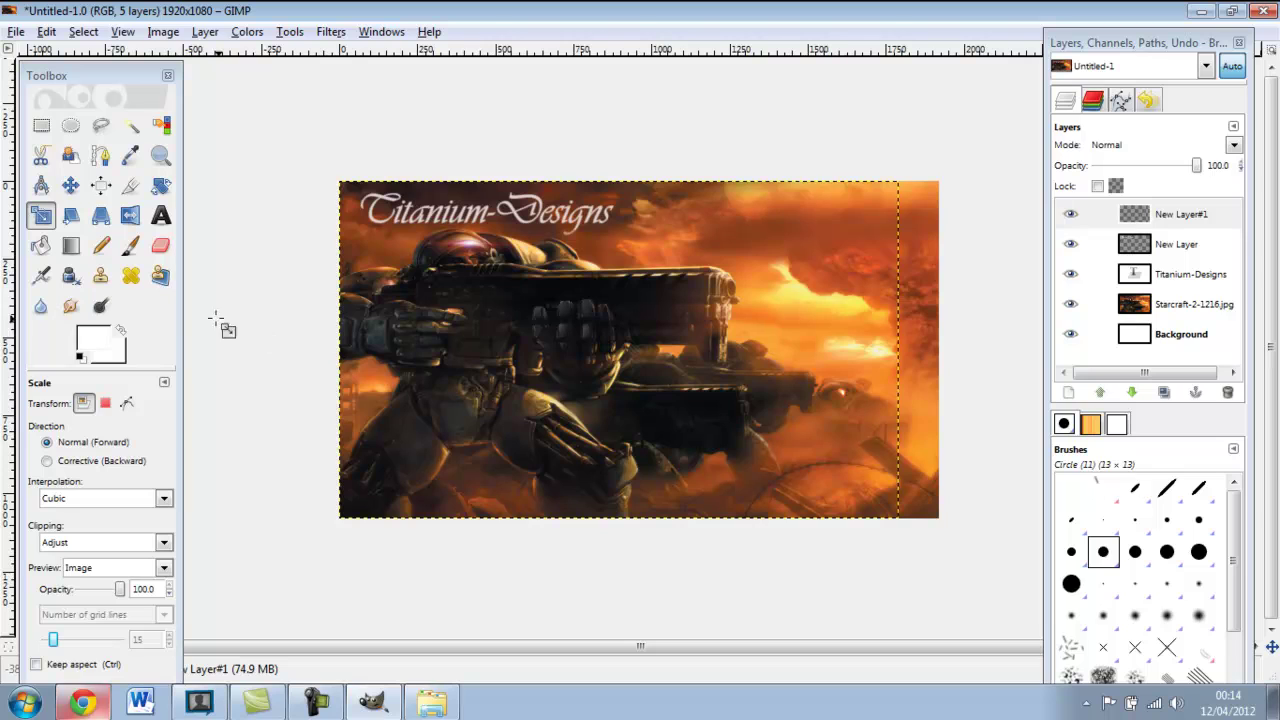
# Move the Starcraft wallpaper layer slightly to the left
pyautogui.click(70, 185)
pyautogui.moveTo(561, 340); pyautogui.dragTo(555, 340)
pyautogui.click(745, 321)
# Add a 1920 × 1080 transparent layer and place the text "Screen:" beside the rifle's muzzle in a box about 582 × 141 pixels
pyautogui.click(1069, 392)
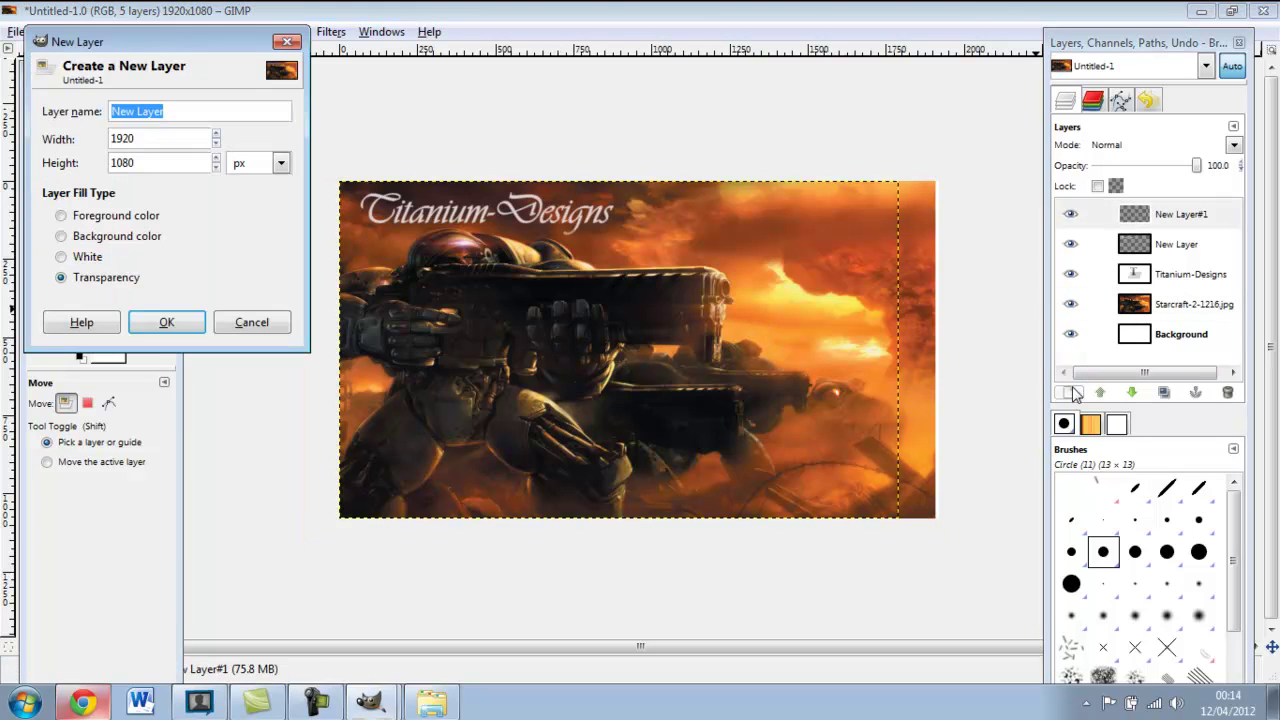
pyautogui.press('Return')
pyautogui.click(160, 215)
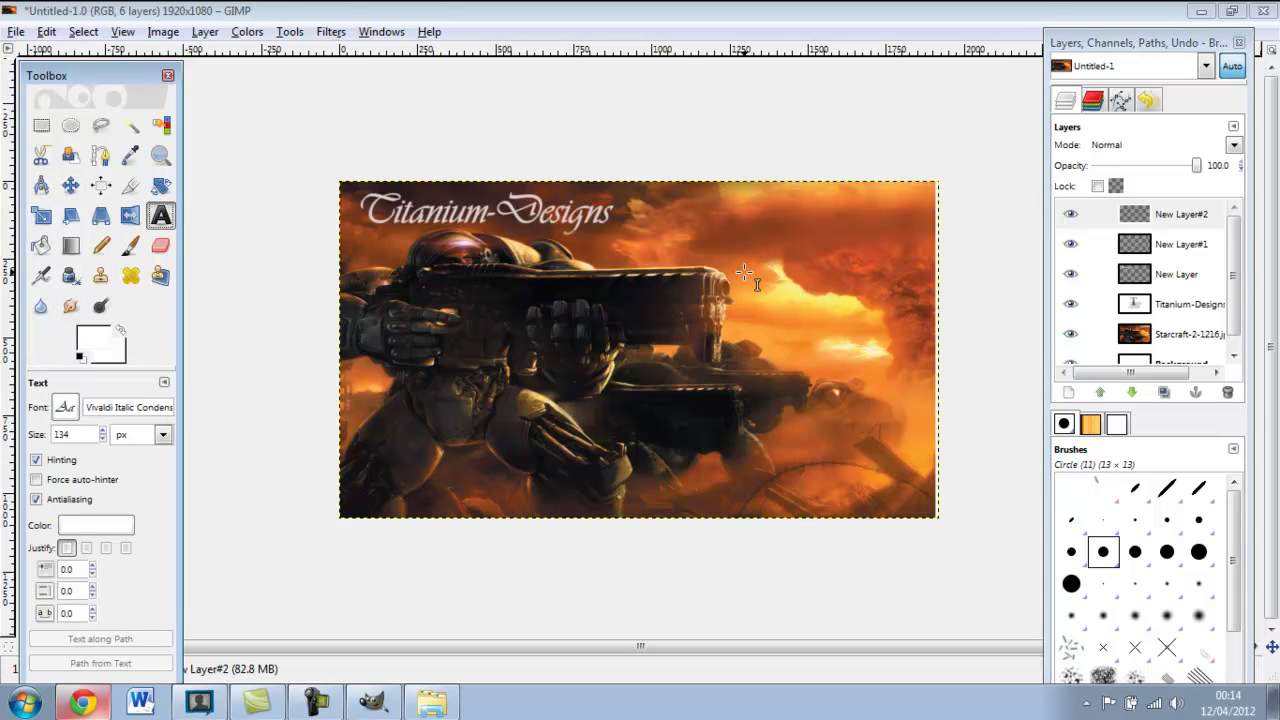
pyautogui.press('Tab')
pyautogui.moveTo(745, 283); pyautogui.dragTo(922, 324)
pyautogui.write('Svc')
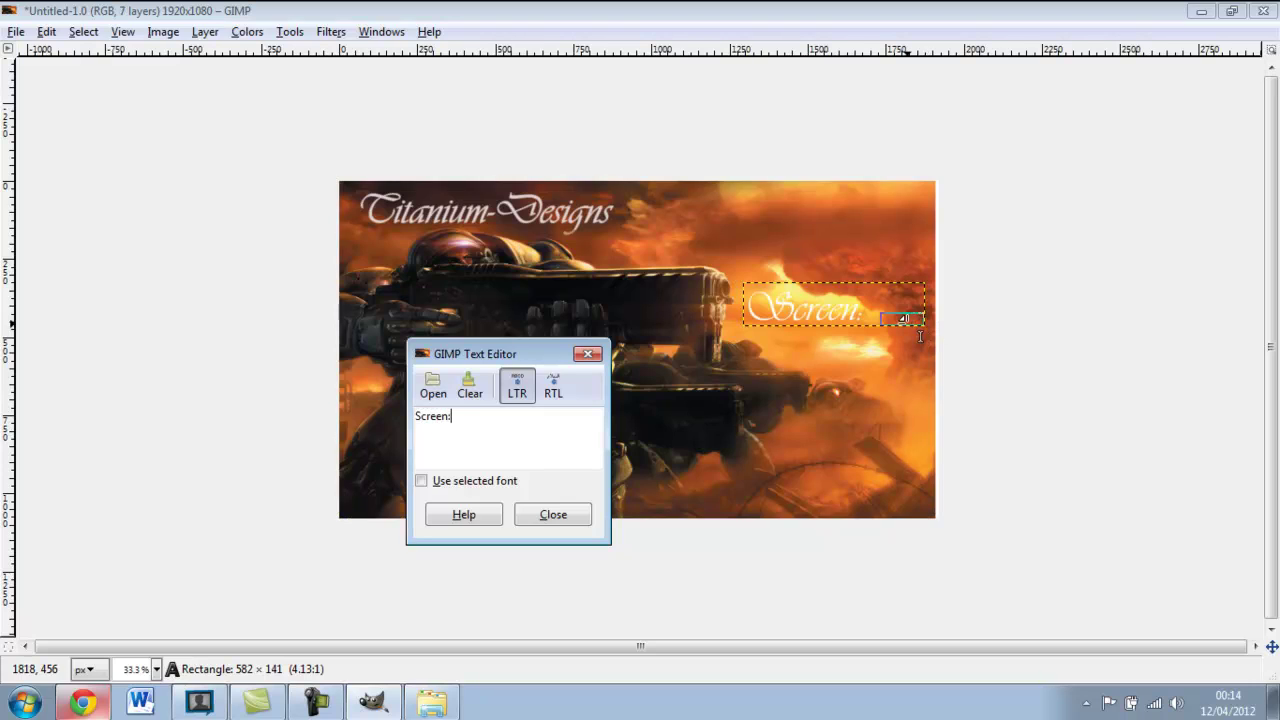
pyautogui.click(580, 525)
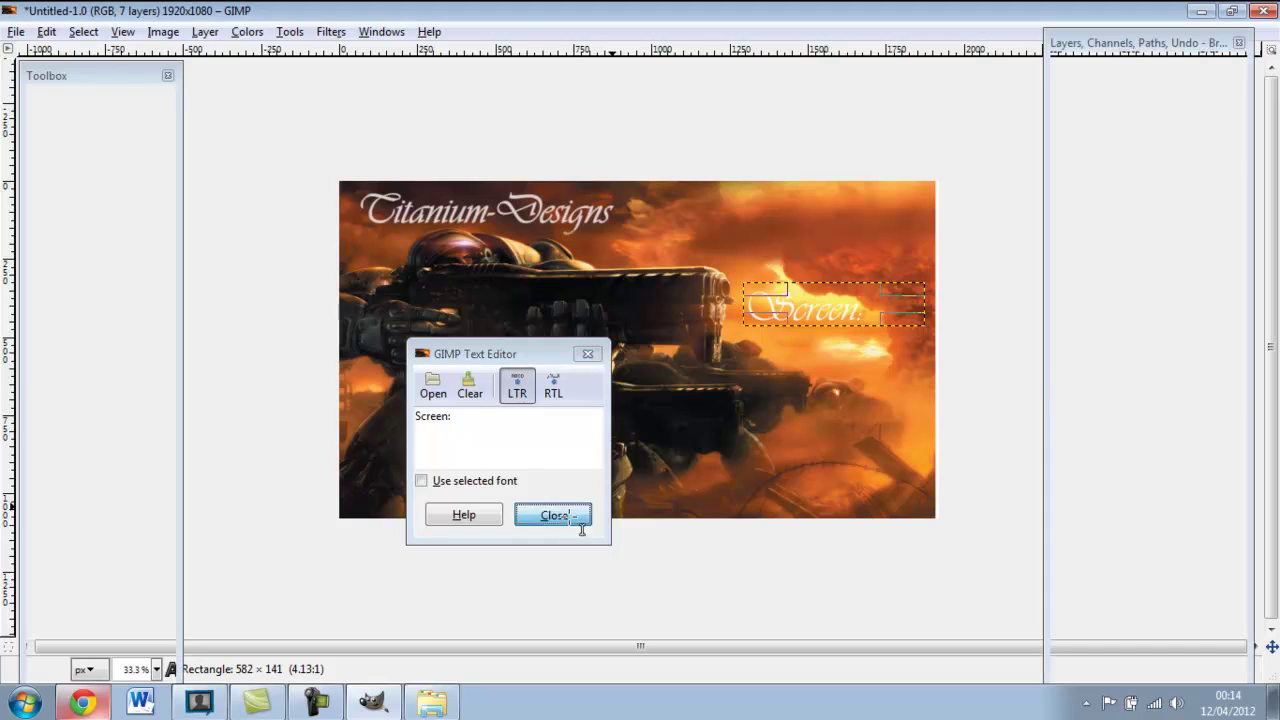
pyautogui.moveTo(834, 310); pyautogui.dragTo(831, 297)
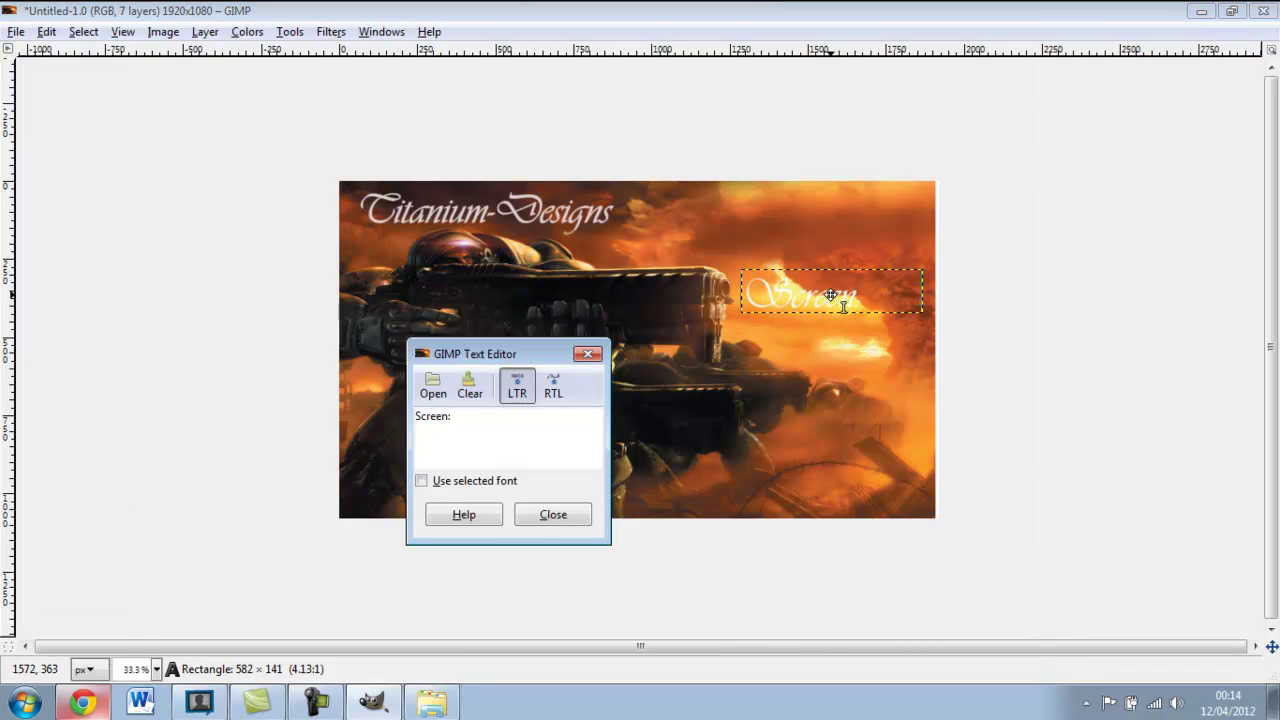
pyautogui.click(585, 518)
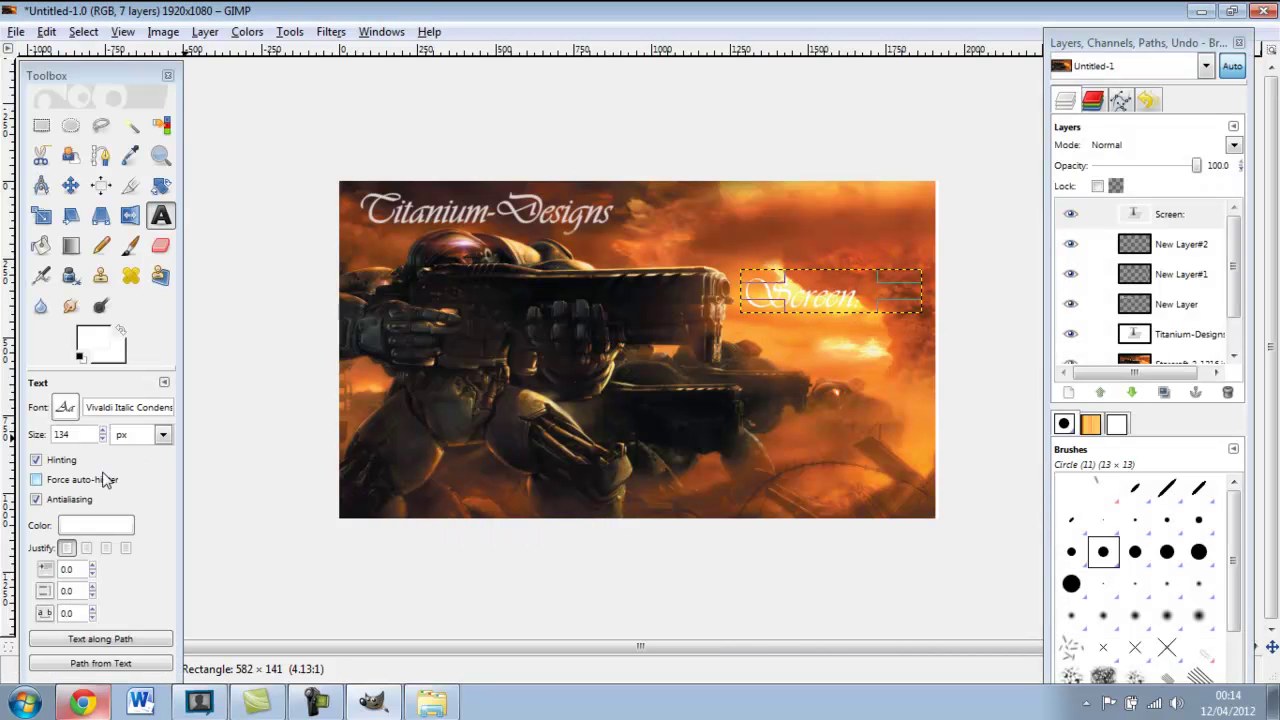
# Recolour the "Screen:" text to the pale greyish pink with RGB values 200, 177, 177
pyautogui.click(95, 525)
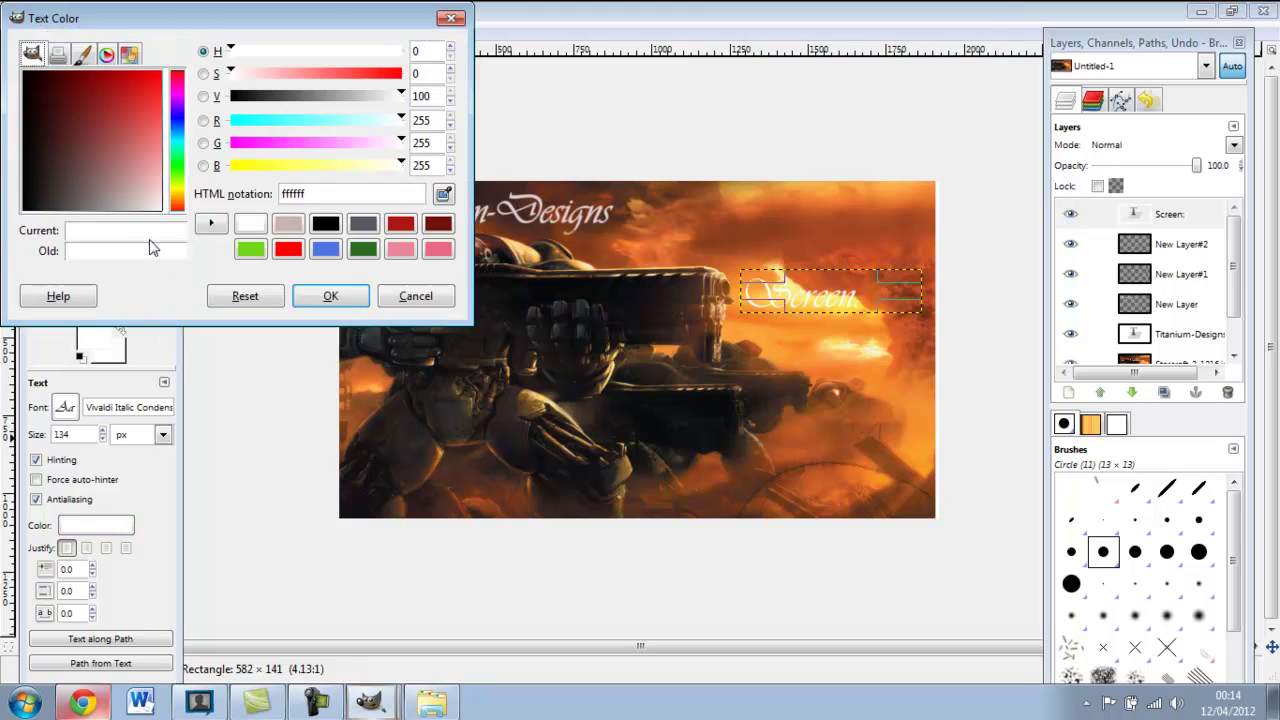
pyautogui.click(321, 296)
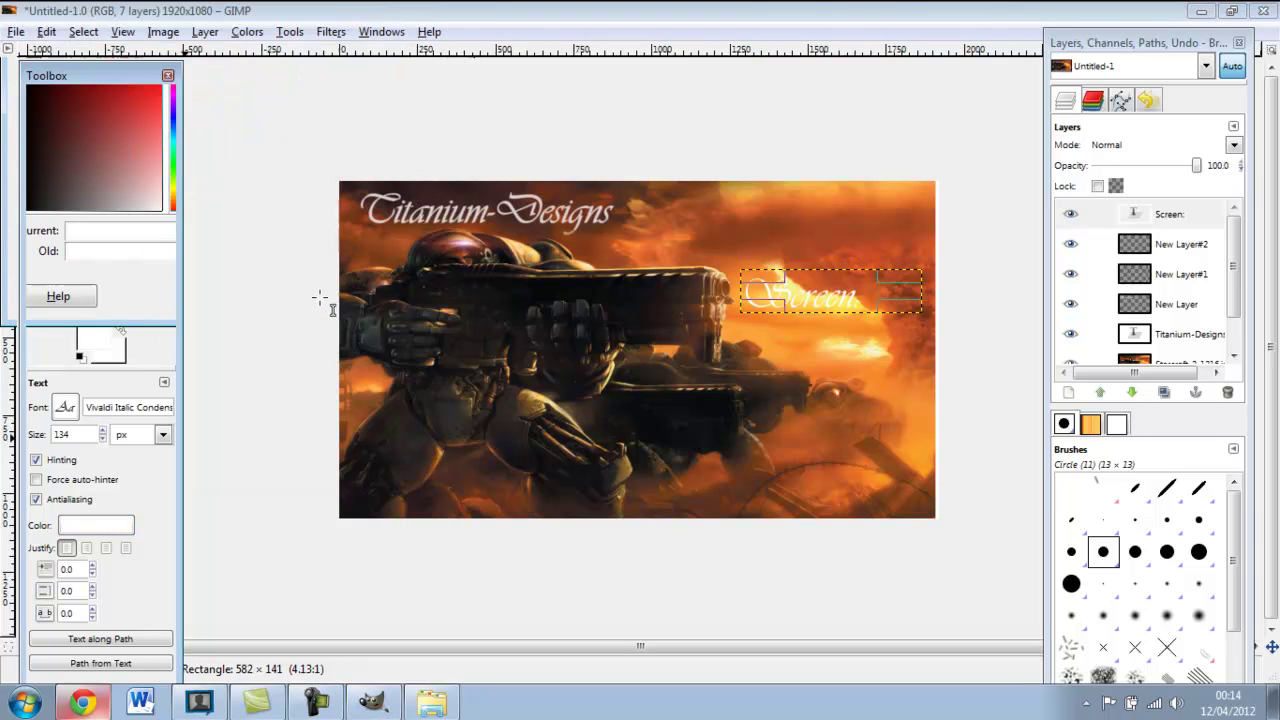
pyautogui.click(110, 532)
pyautogui.click(284, 228)
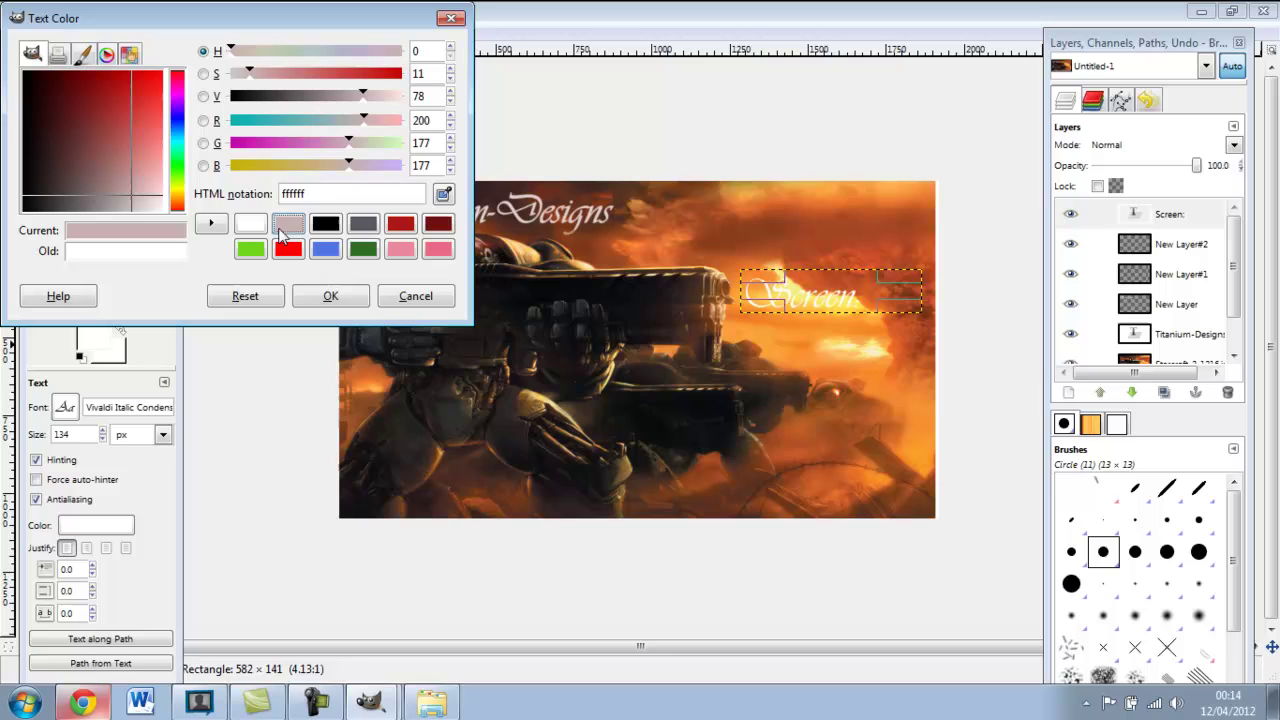
pyautogui.click(330, 296)
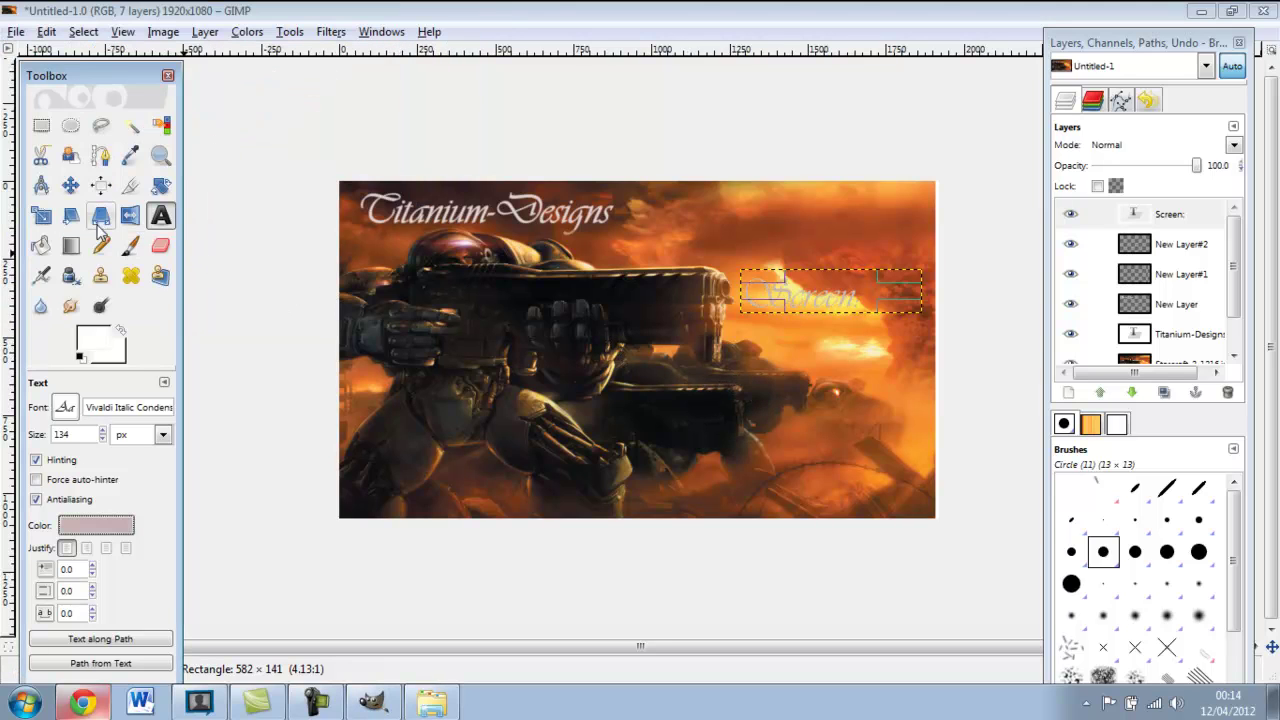
# On the Starcraft wallpaper layer, select a rectangle about 603 × 450 pixels below the "Screen:" text and fill it with white
pyautogui.click(42, 126)
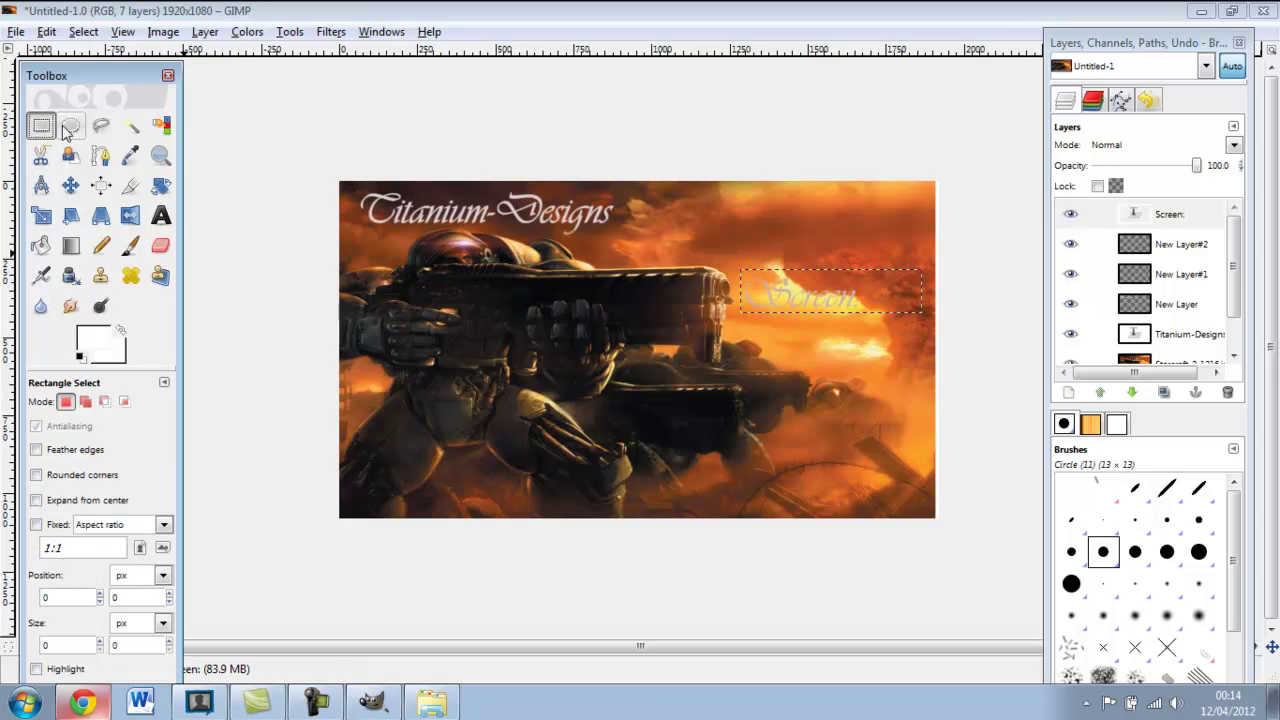
pyautogui.moveTo(86, 78); pyautogui.dragTo(93, 26)
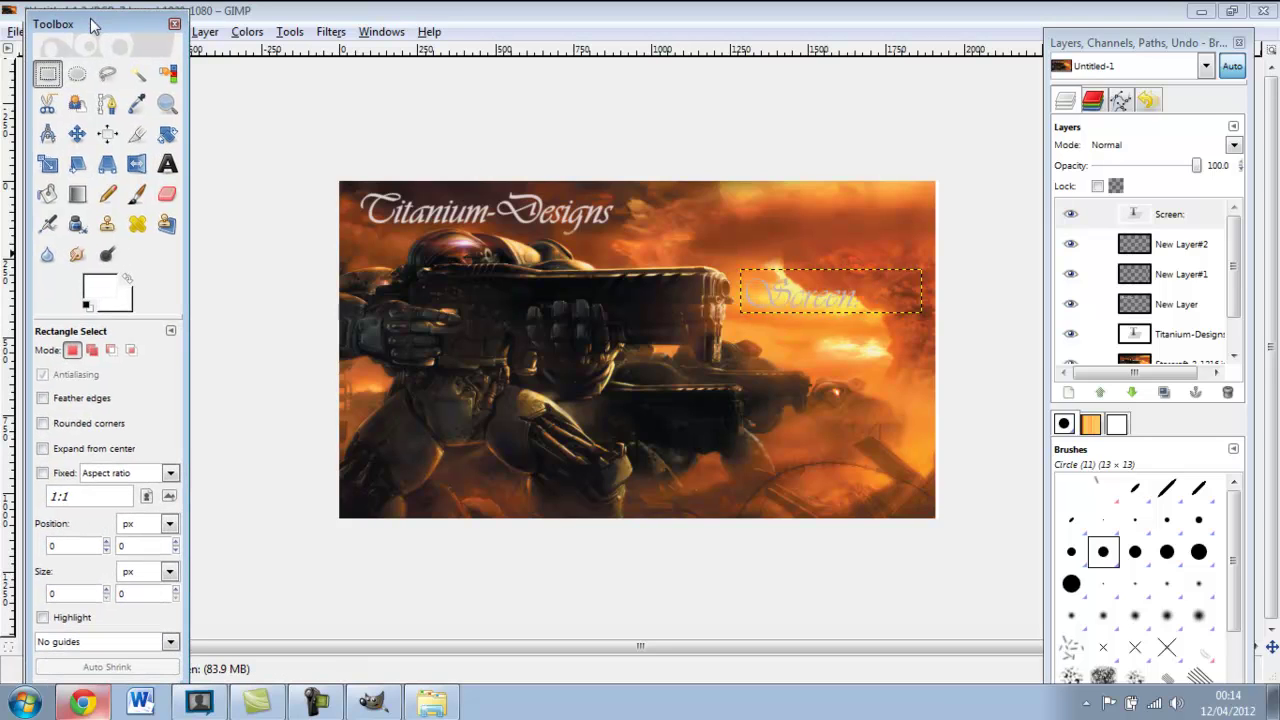
pyautogui.scroll(-2, 1150, 300)
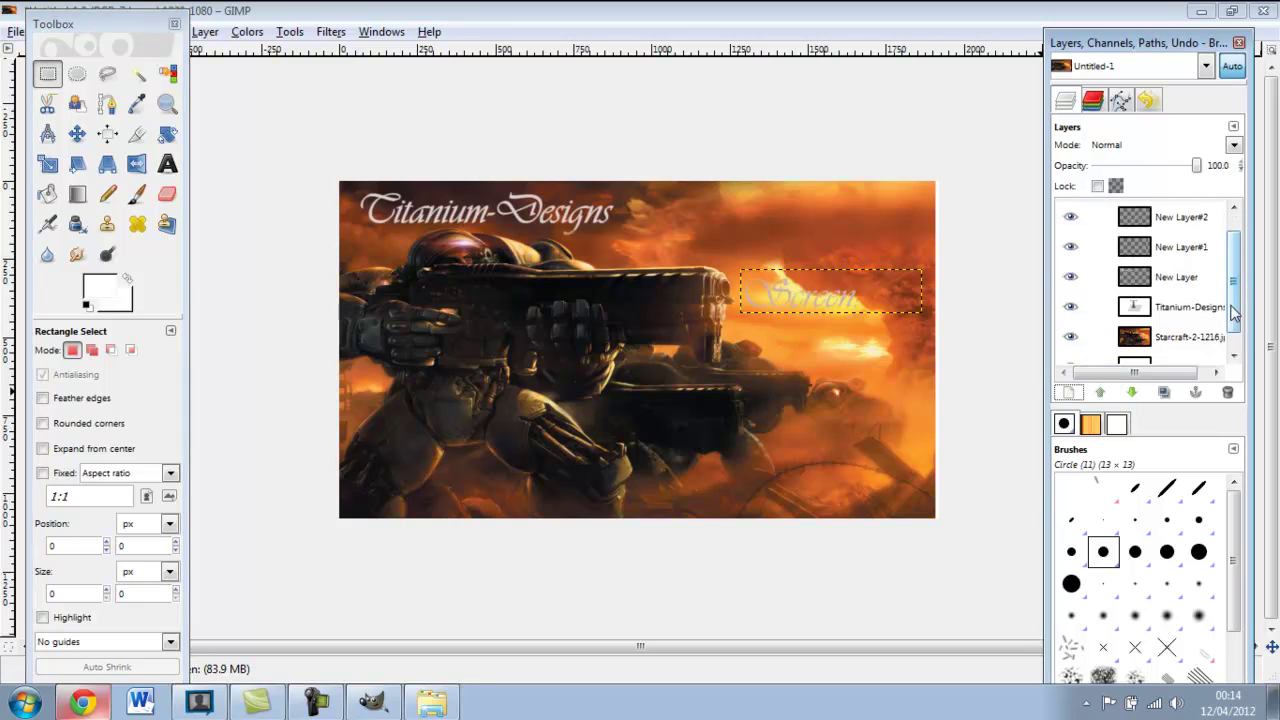
pyautogui.click(1180, 319)
pyautogui.moveTo(731, 495); pyautogui.dragTo(921, 337)
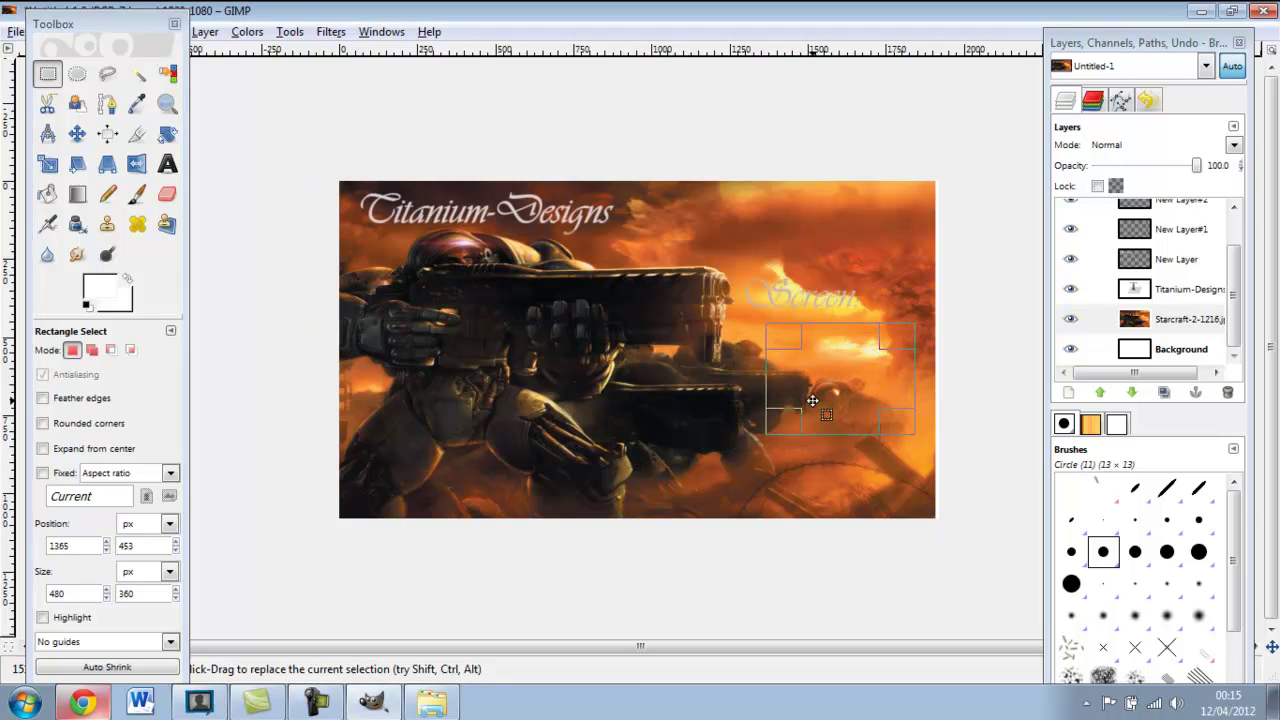
pyautogui.moveTo(778, 428); pyautogui.dragTo(741, 456)
pyautogui.moveTo(768, 405); pyautogui.dragTo(791, 384)
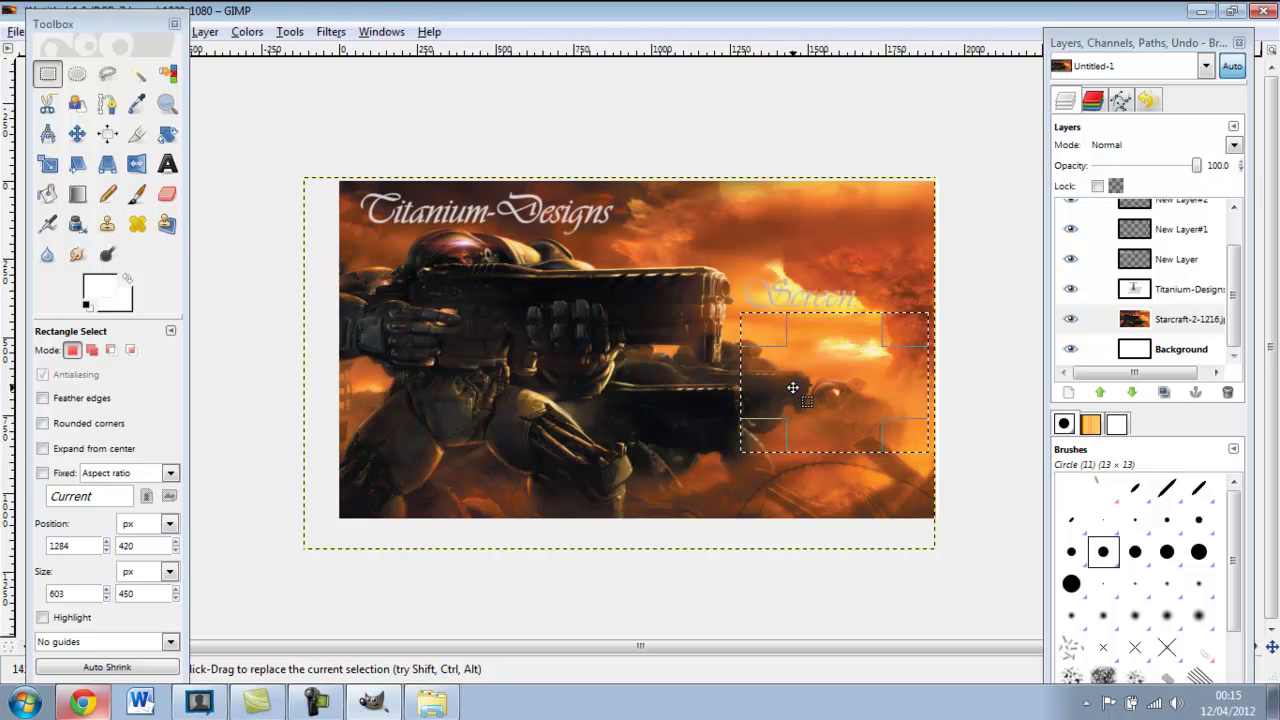
pyautogui.hotkey('ctrl', '.')
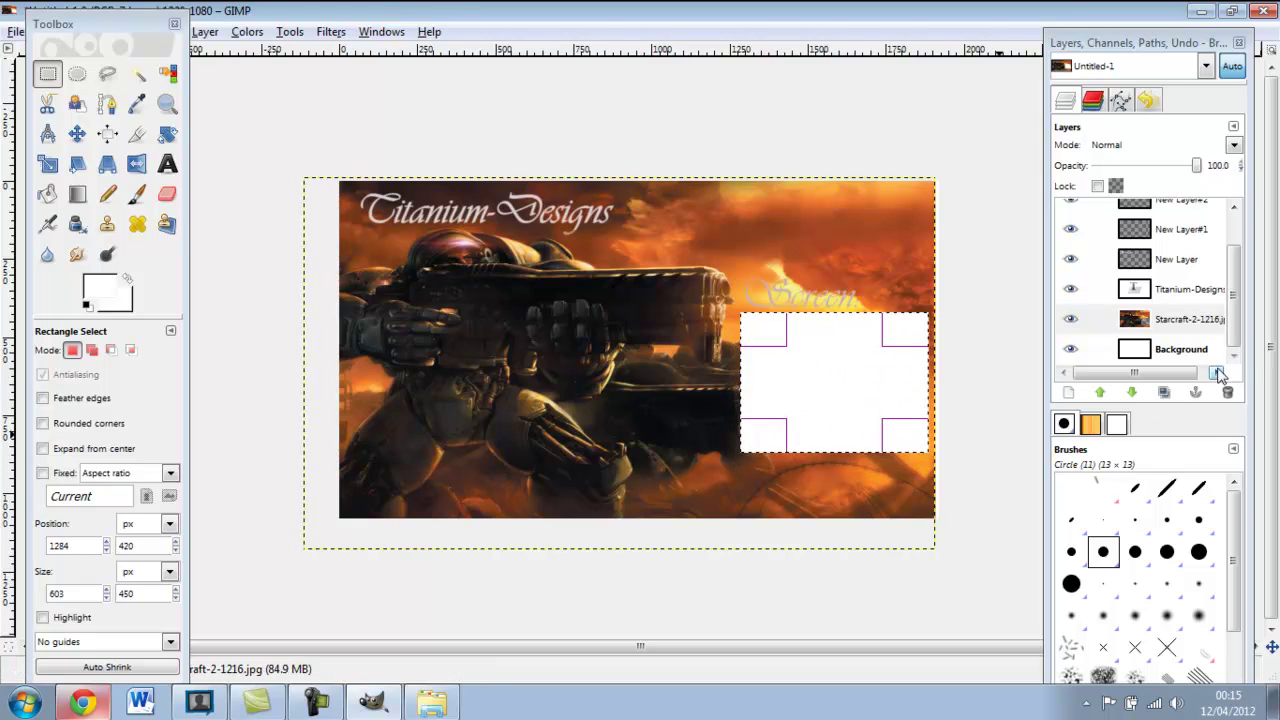
# Recolour the "Screen:" text to bright red
pyautogui.moveTo(1234, 293); pyautogui.dragTo(1234, 265)
pyautogui.click(1196, 228)
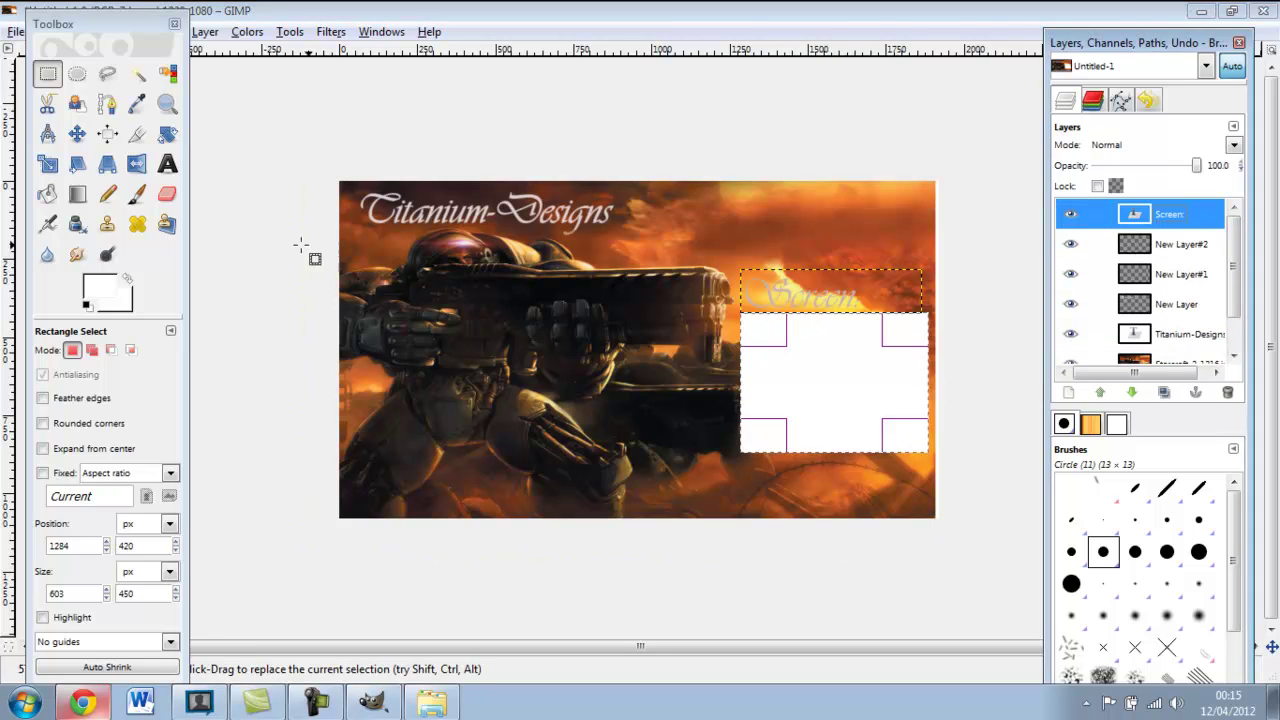
pyautogui.click(167, 164)
pyautogui.click(812, 293)
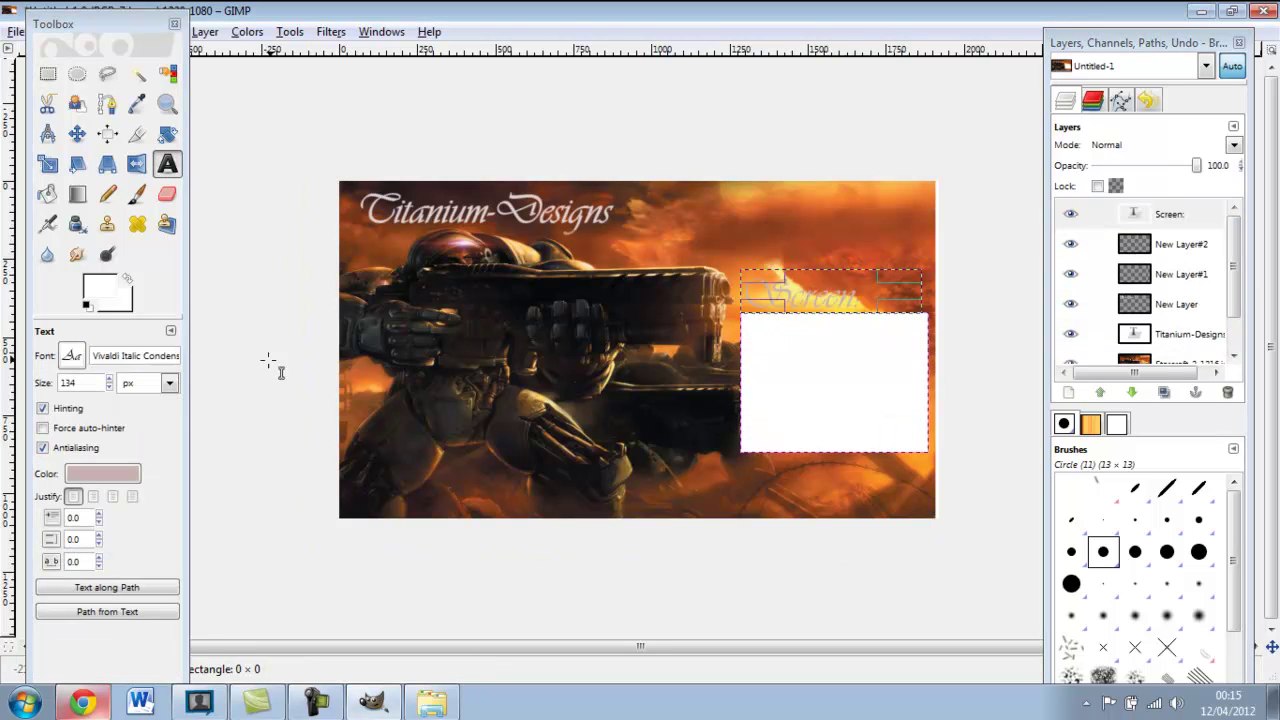
pyautogui.click(110, 476)
pyautogui.click(287, 250)
pyautogui.click(324, 295)
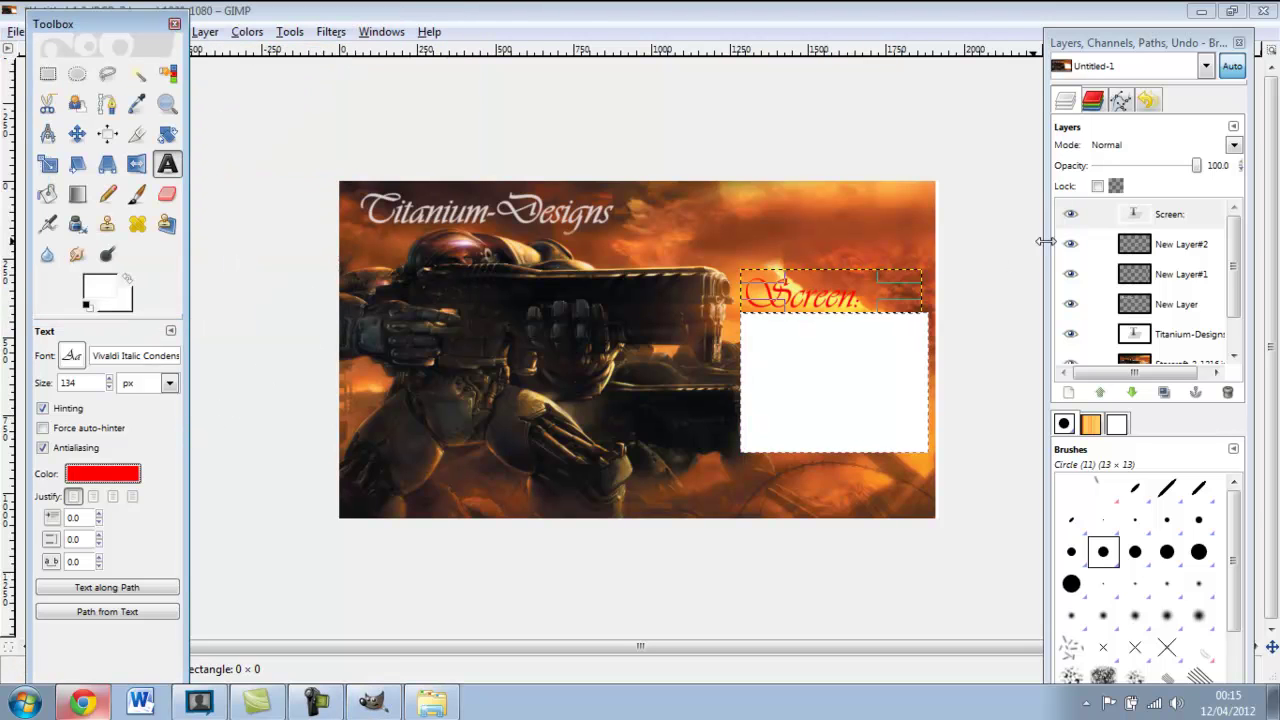
# Try recolouring the Titanium-Designs title text to bright red
pyautogui.click(1200, 334)
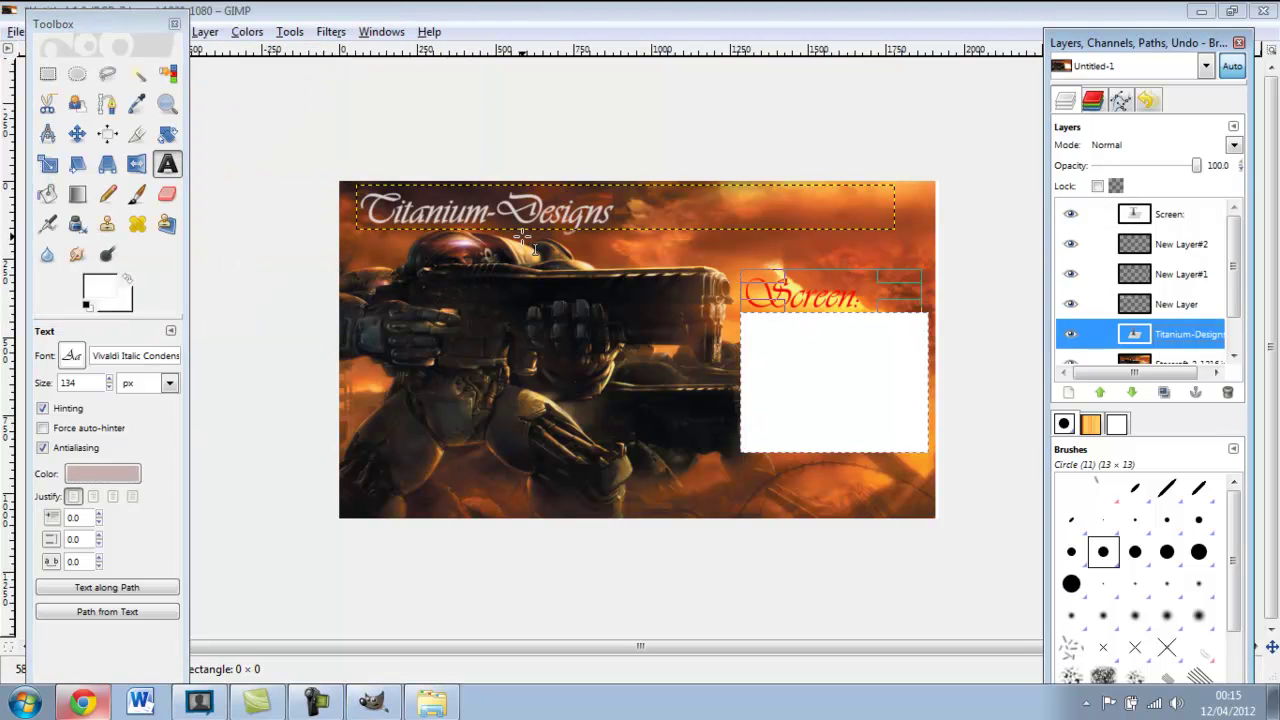
pyautogui.click(128, 478)
pyautogui.click(251, 223)
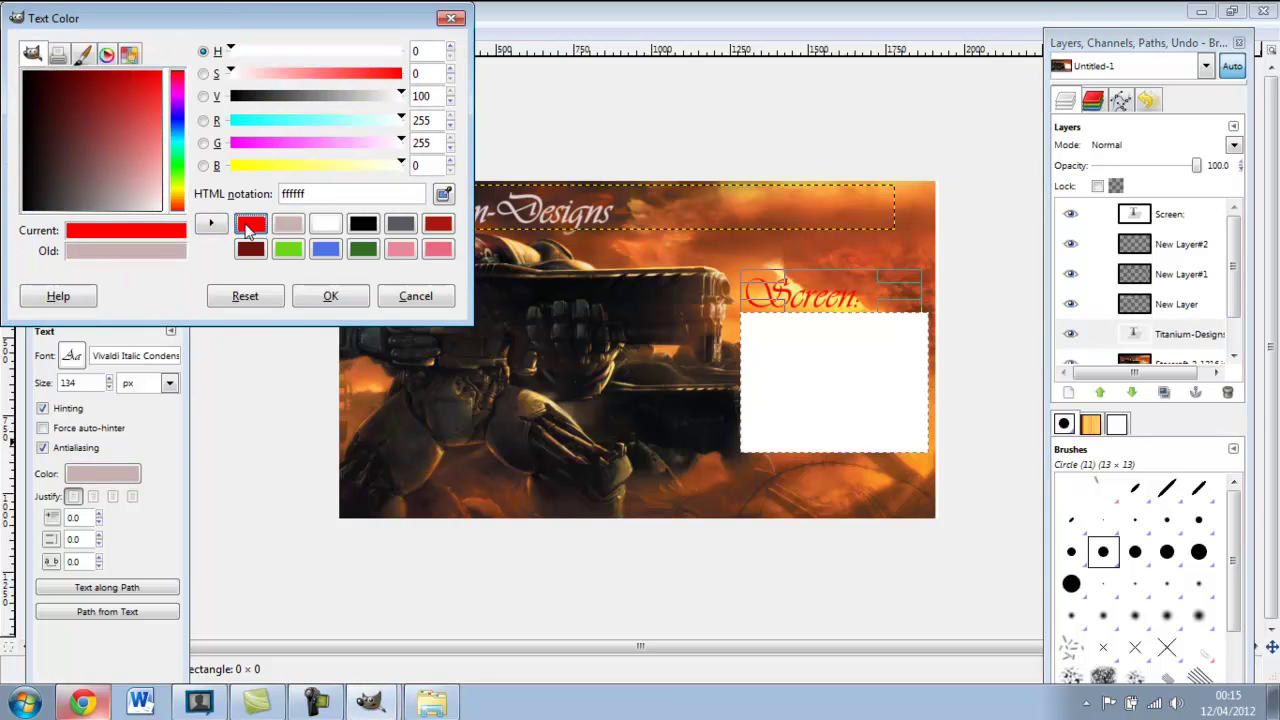
pyautogui.click(331, 297)
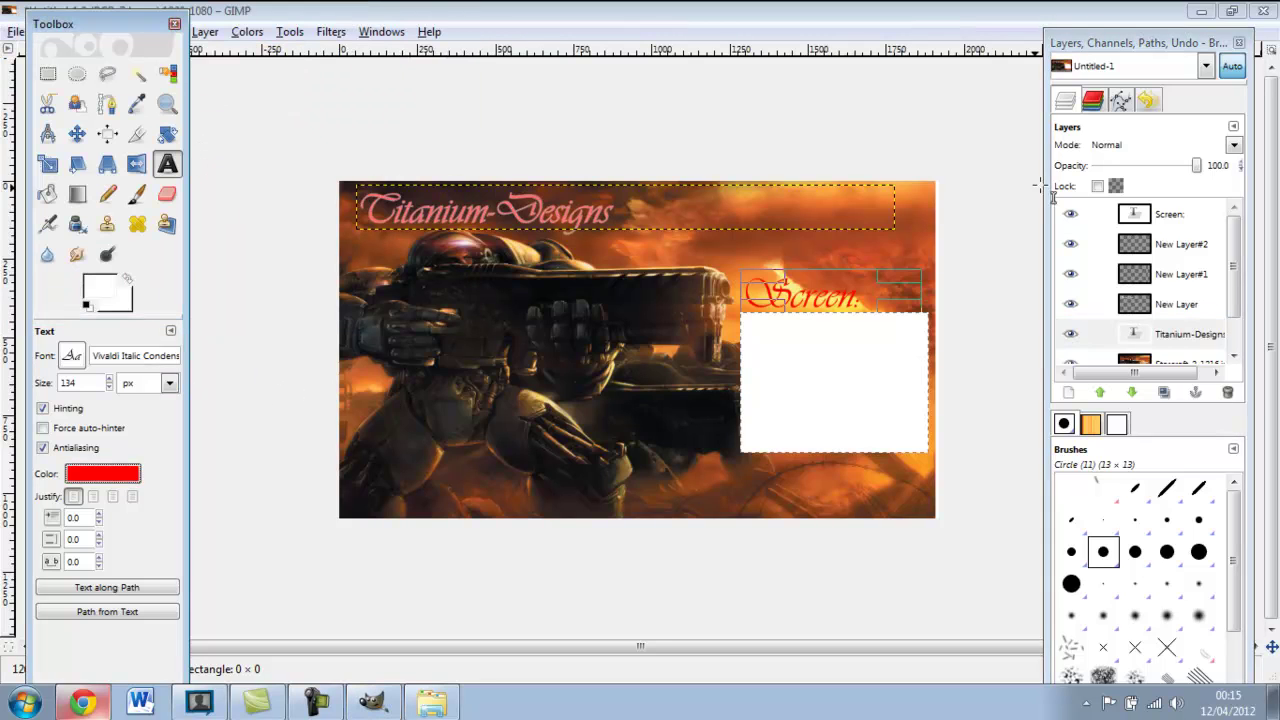
# Try lowering the opacity of New Layer to 37.4, and undo both that change and the title's recolouring
pyautogui.click(1178, 338)
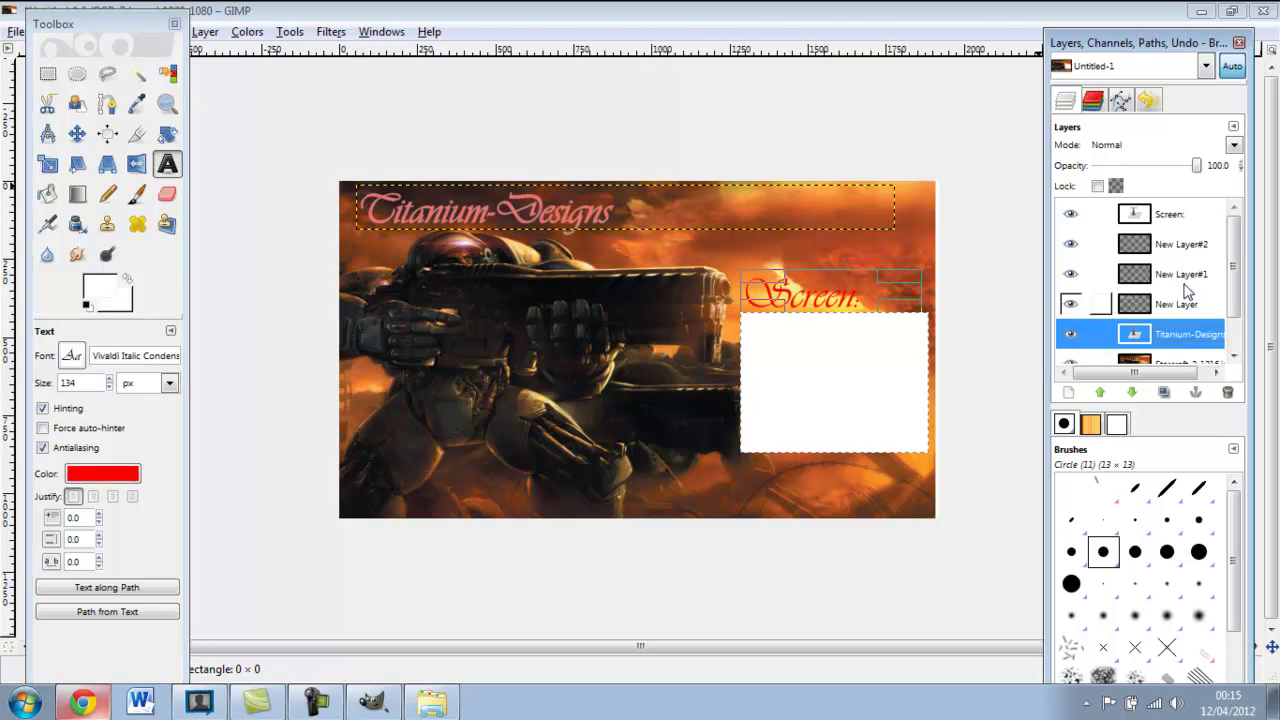
pyautogui.click(1180, 304)
pyautogui.moveTo(1136, 167)
pyautogui.mouseDown()
pyautogui.moveTo(1014, 180)
pyautogui.moveTo(1164, 169)
pyautogui.moveTo(1134, 166)
pyautogui.mouseUp()
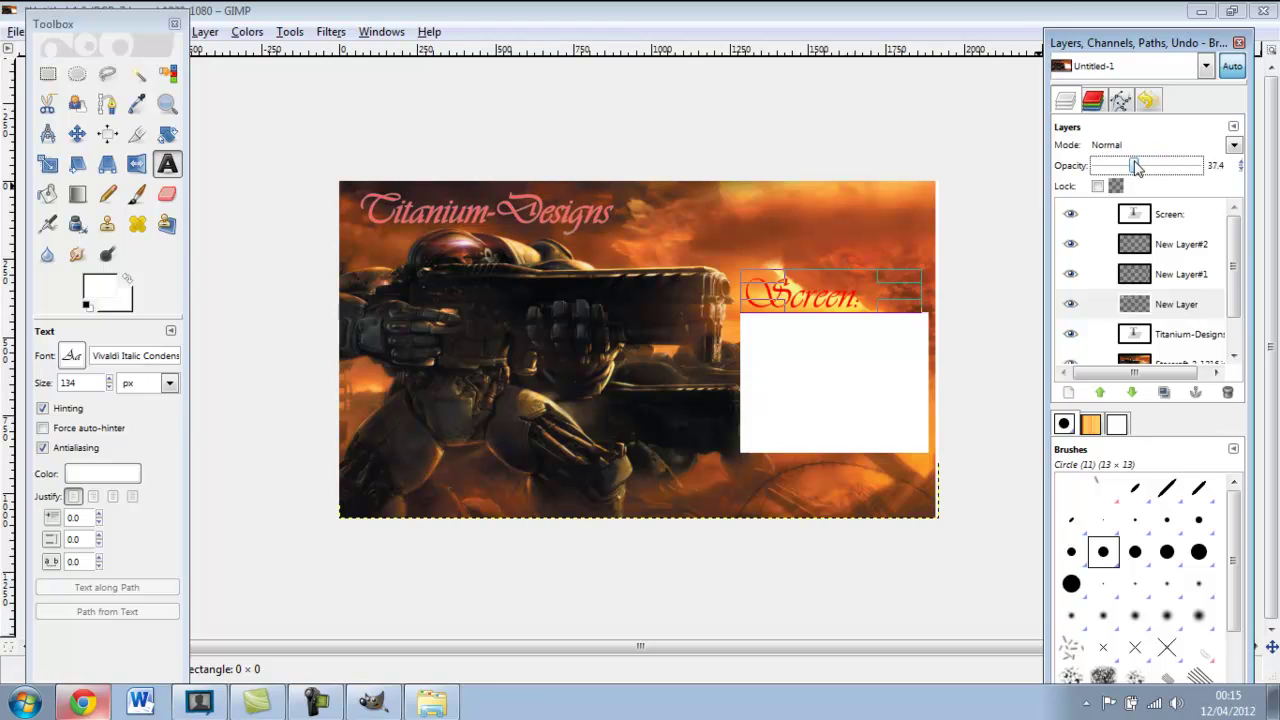
pyautogui.hotkey('ctrl', 'z')
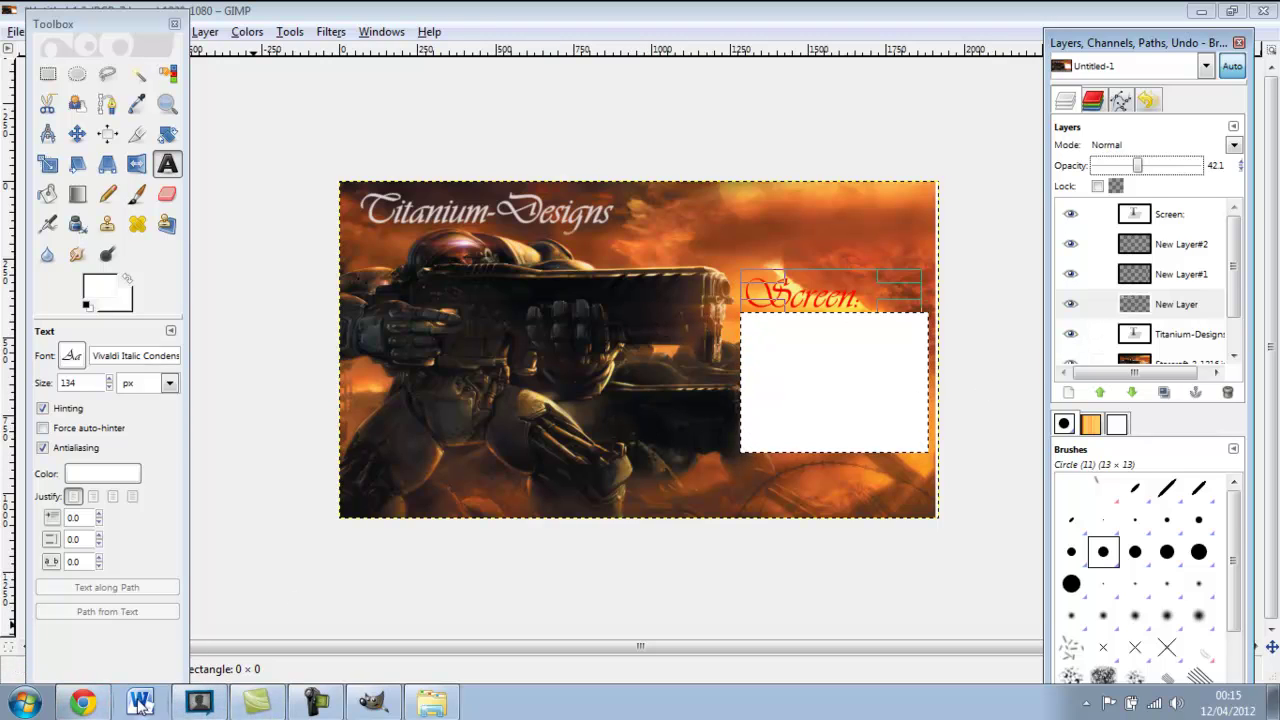
# Switch to Windows Explorer, find the logo image in the titanium folder of the Pictures library, and add it to the graphic as a layer
pyautogui.click(432, 703)
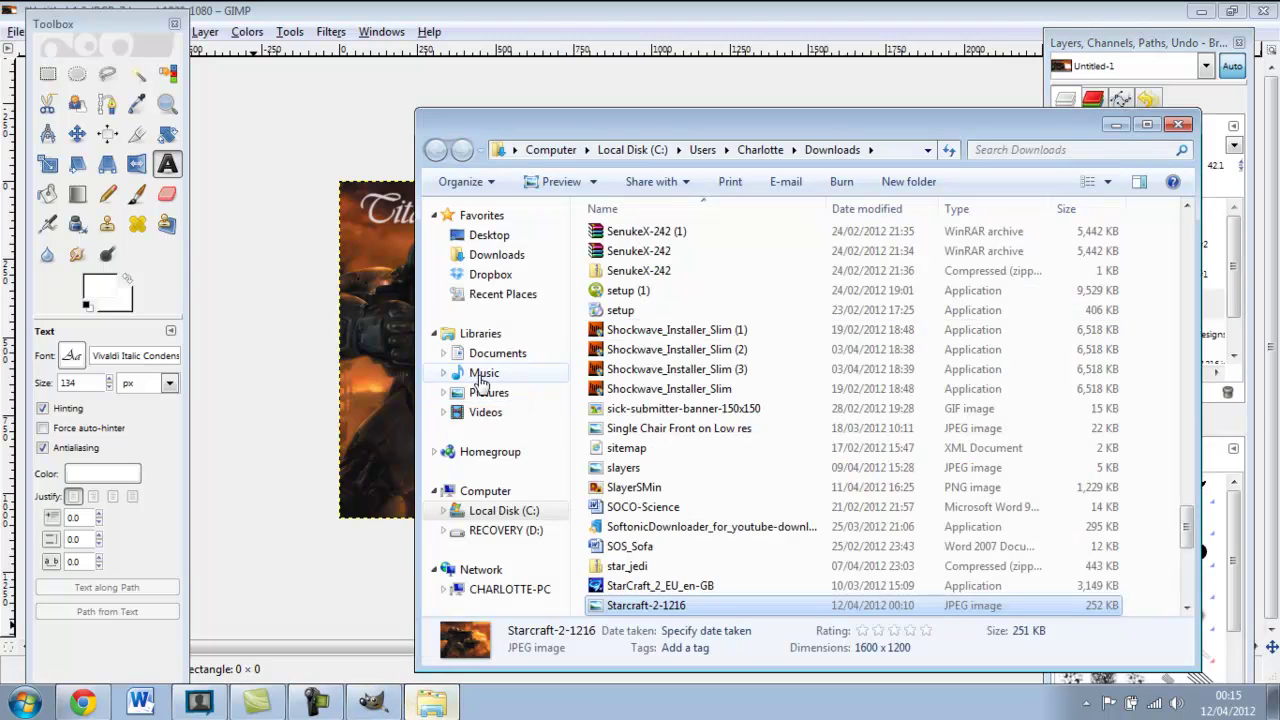
pyautogui.click(488, 394)
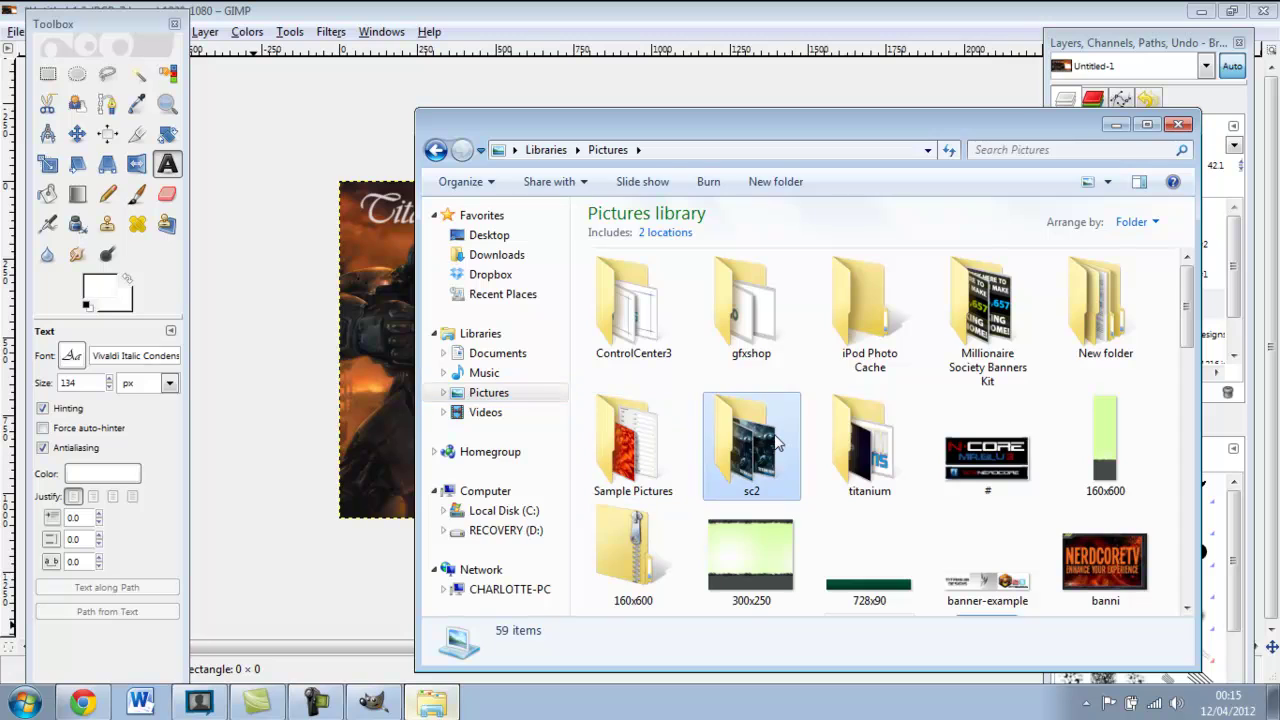
pyautogui.doubleClick(778, 443)
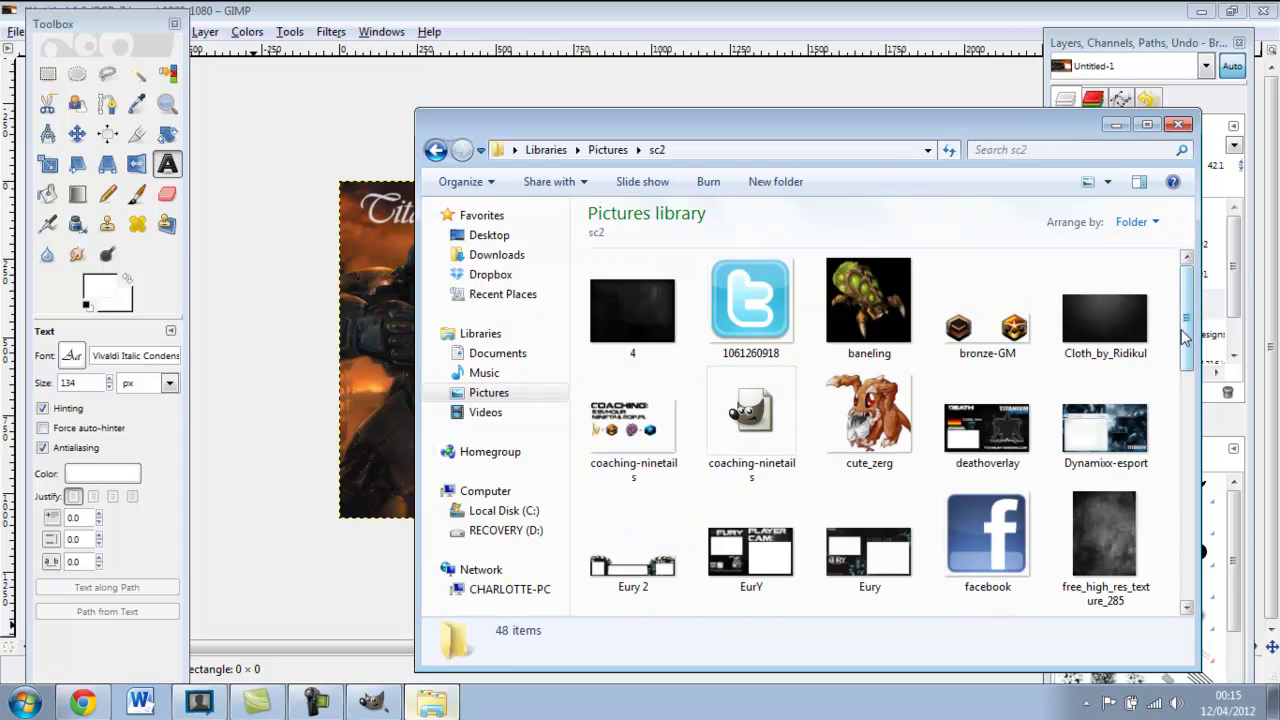
pyautogui.scroll(-2, 1184, 338)
pyautogui.click(608, 150)
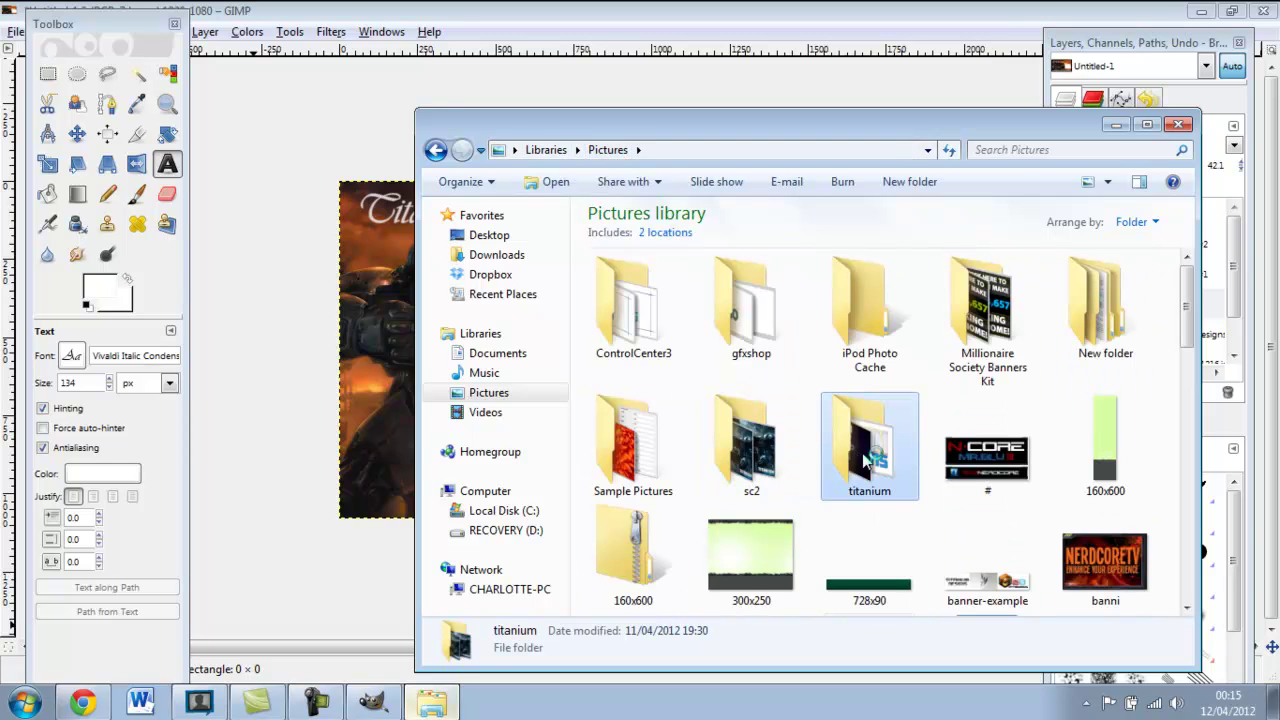
pyautogui.doubleClick(866, 460)
pyautogui.scroll(-3, 1185, 465)
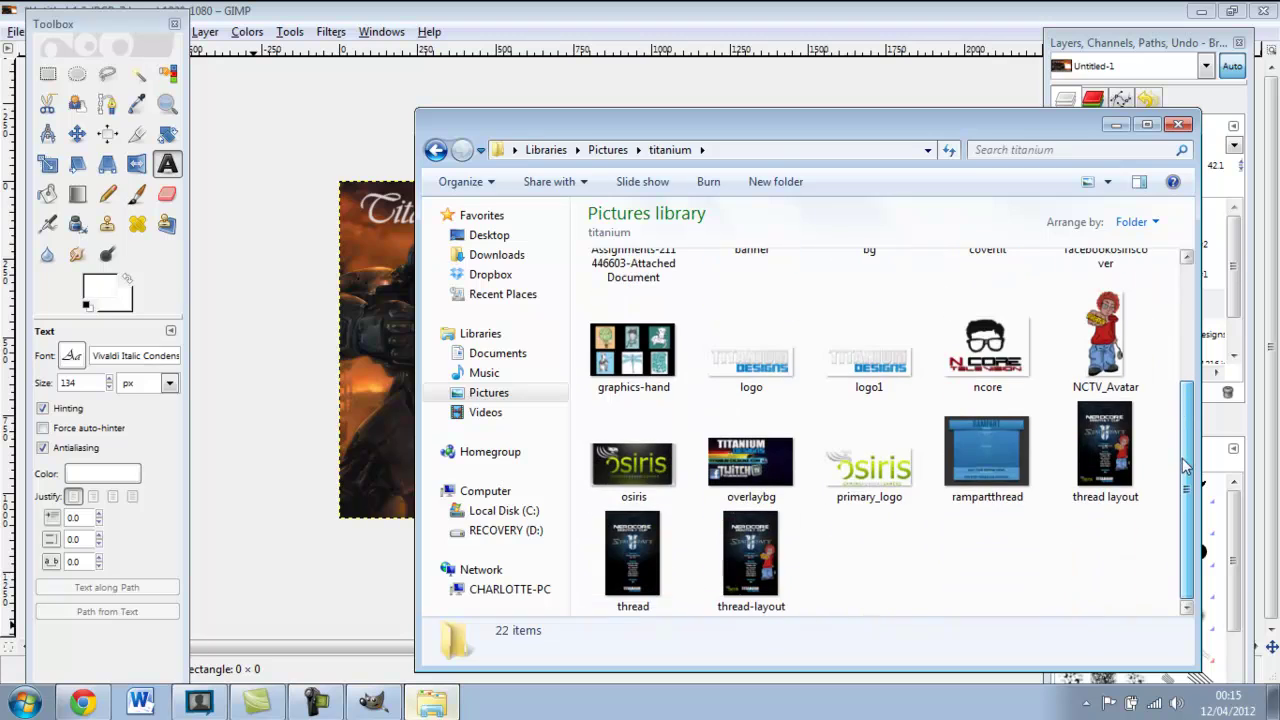
pyautogui.click(754, 363)
pyautogui.moveTo(390, 410); pyautogui.dragTo(390, 410)
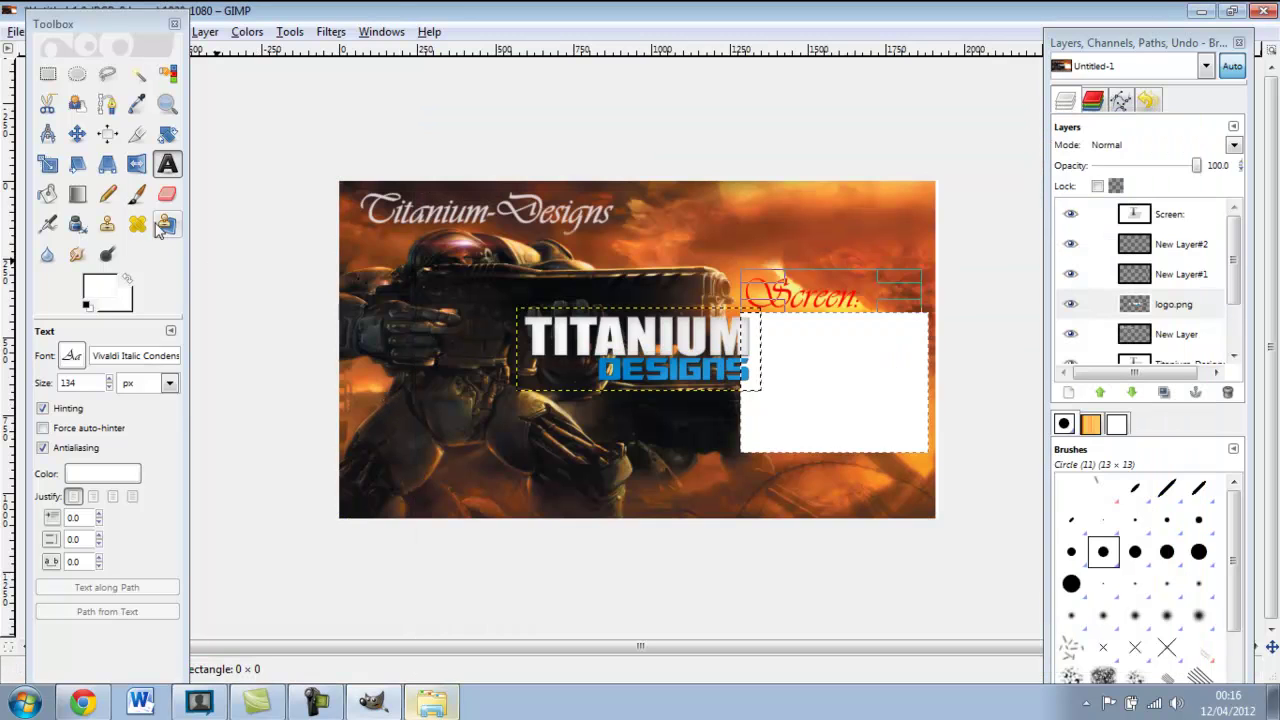
# Move the Titanium Designs logo layer to the lower-left corner of the canvas
pyautogui.click(80, 133)
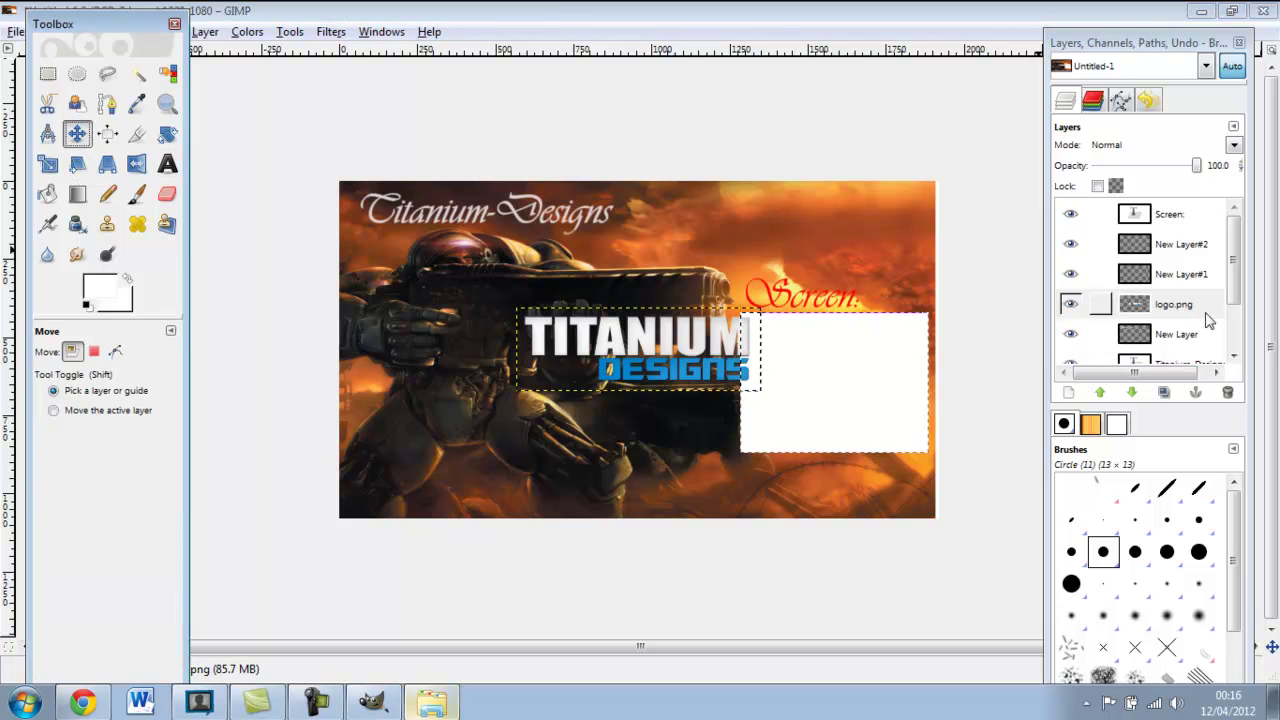
pyautogui.click(1170, 304)
pyautogui.moveTo(653, 371); pyautogui.dragTo(474, 494)
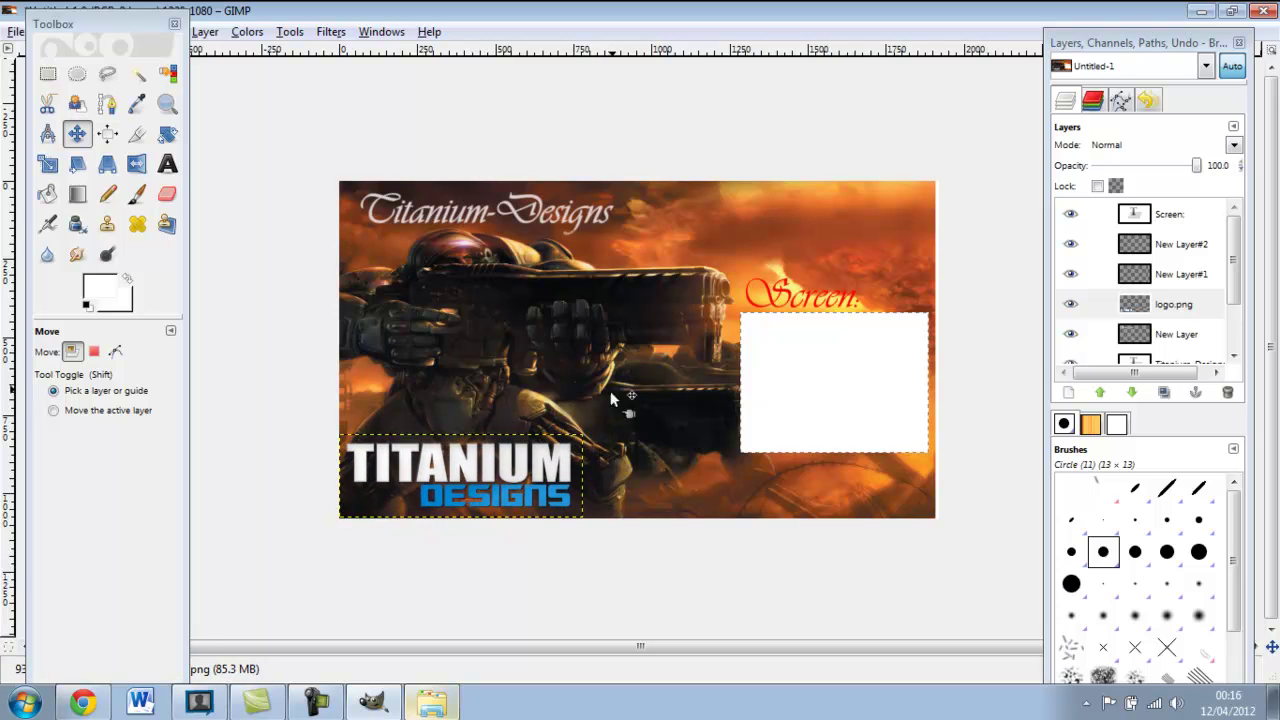
# Switch to Windows Explorer, add the cute_zerg image from the sc2 folder as a layer, and move it to the canvas's lower middle beside the logo
pyautogui.click(431, 703)
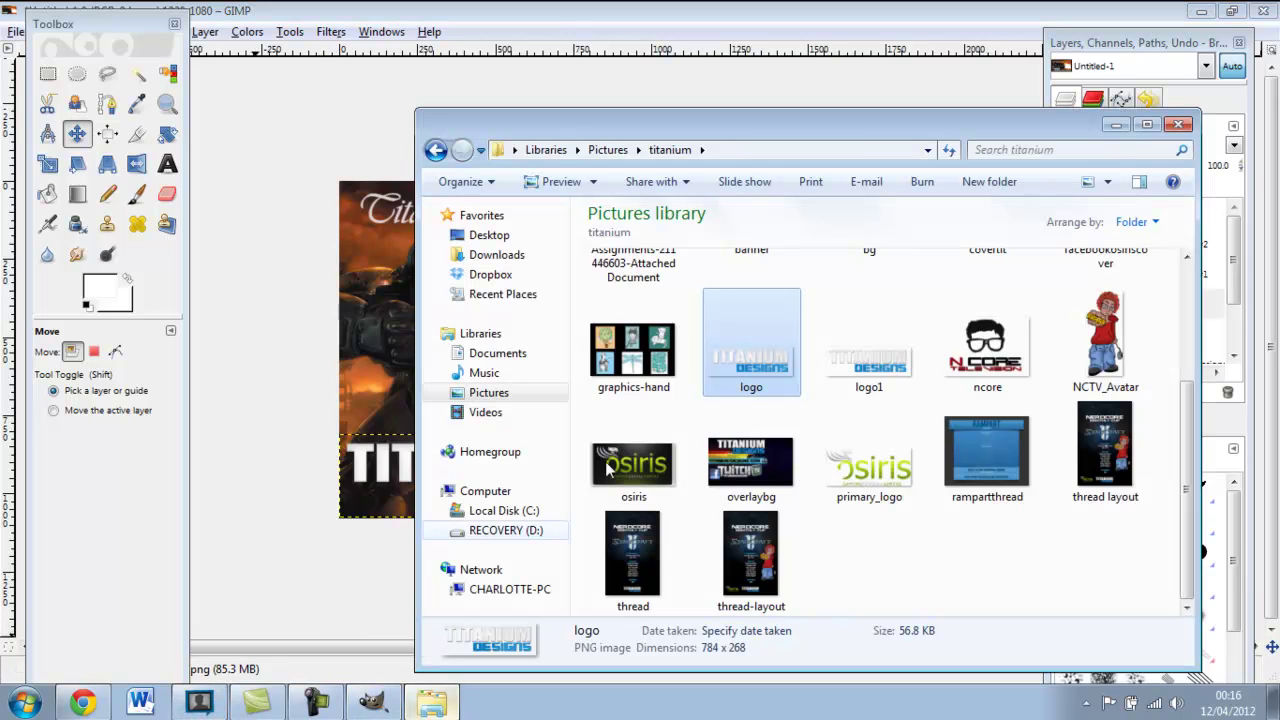
pyautogui.click(607, 149)
pyautogui.click(752, 450)
pyautogui.doubleClick(752, 450)
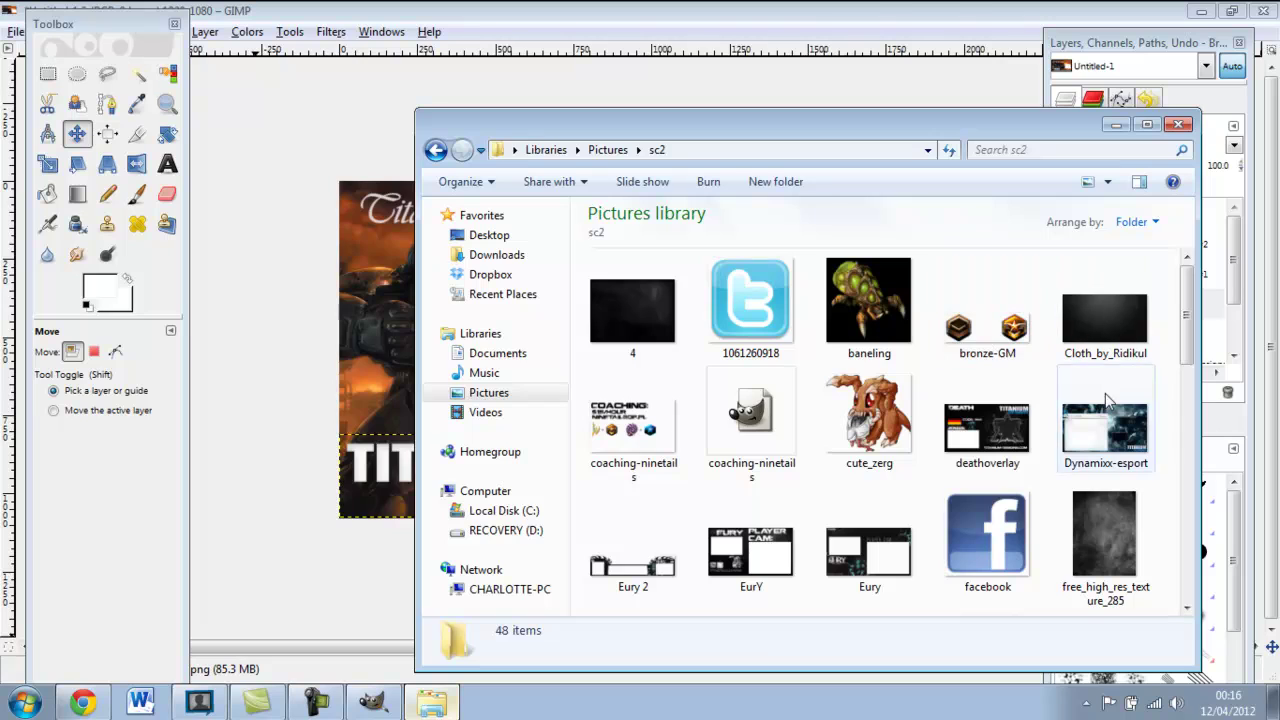
pyautogui.moveTo(840, 405); pyautogui.dragTo(385, 401)
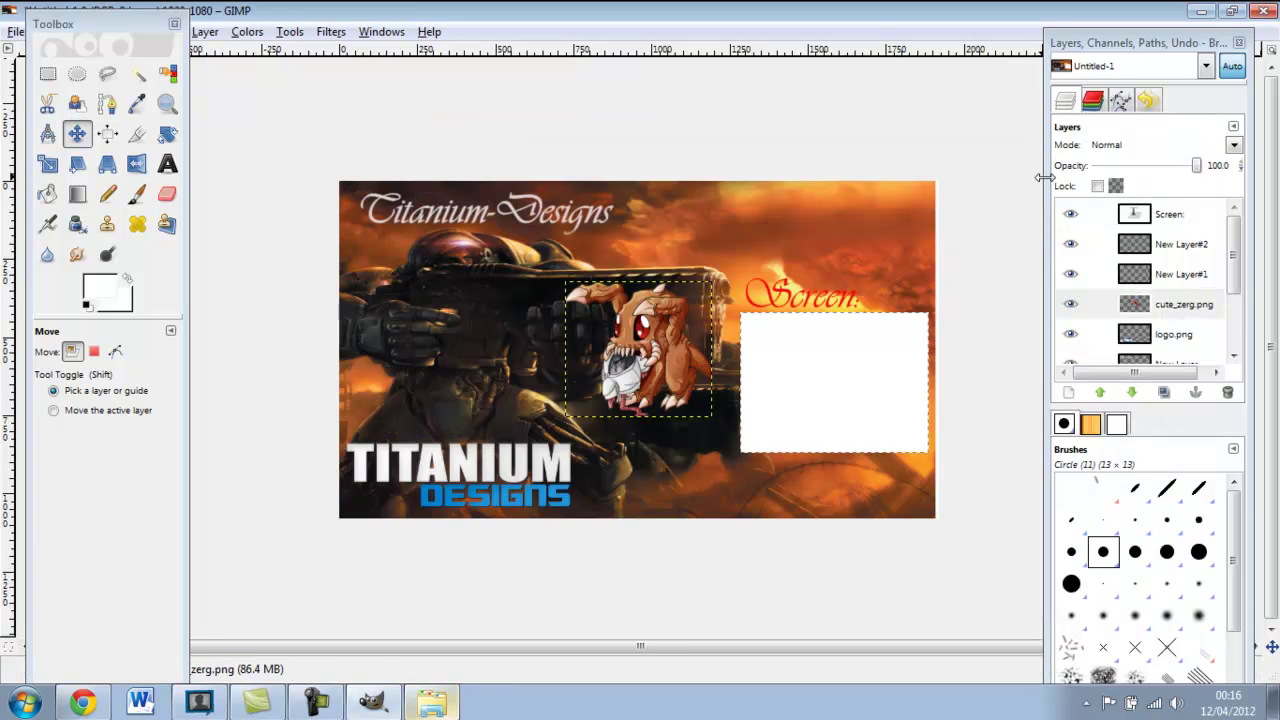
pyautogui.moveTo(644, 346); pyautogui.dragTo(680, 452)
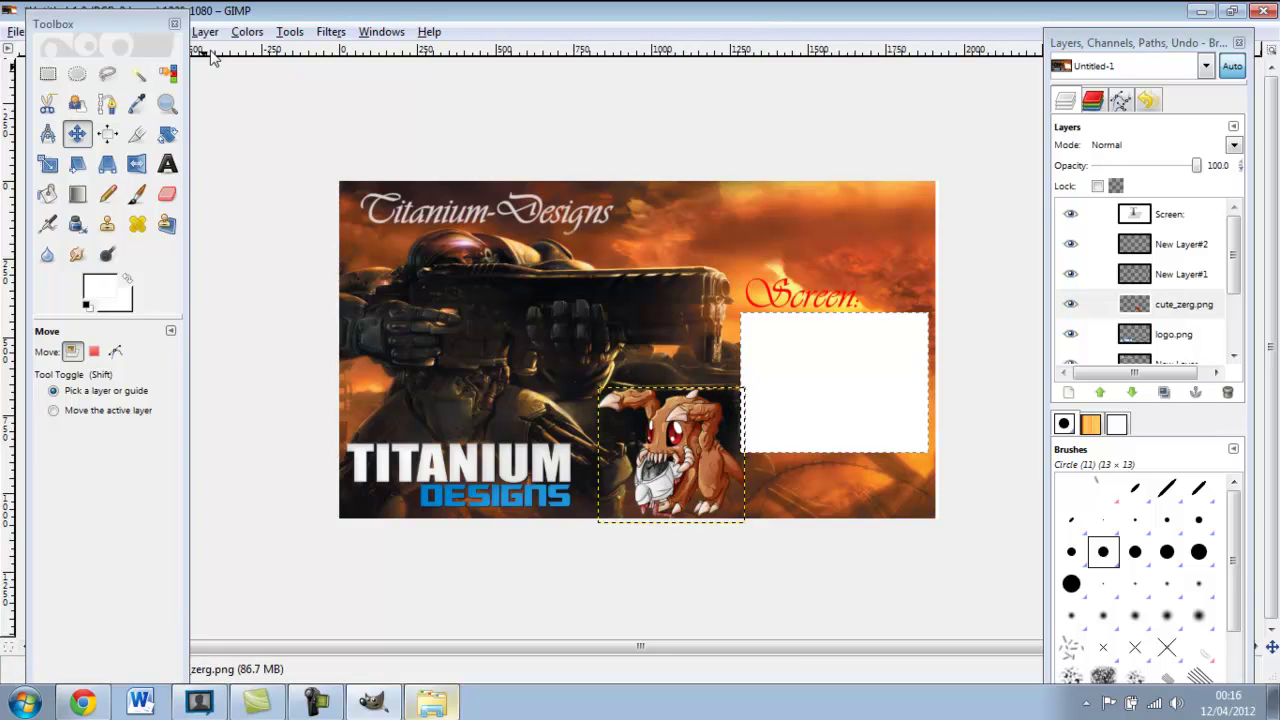
# Try converting the whole image to grayscale, and undo the conversion
pyautogui.rightClick(670, 450)
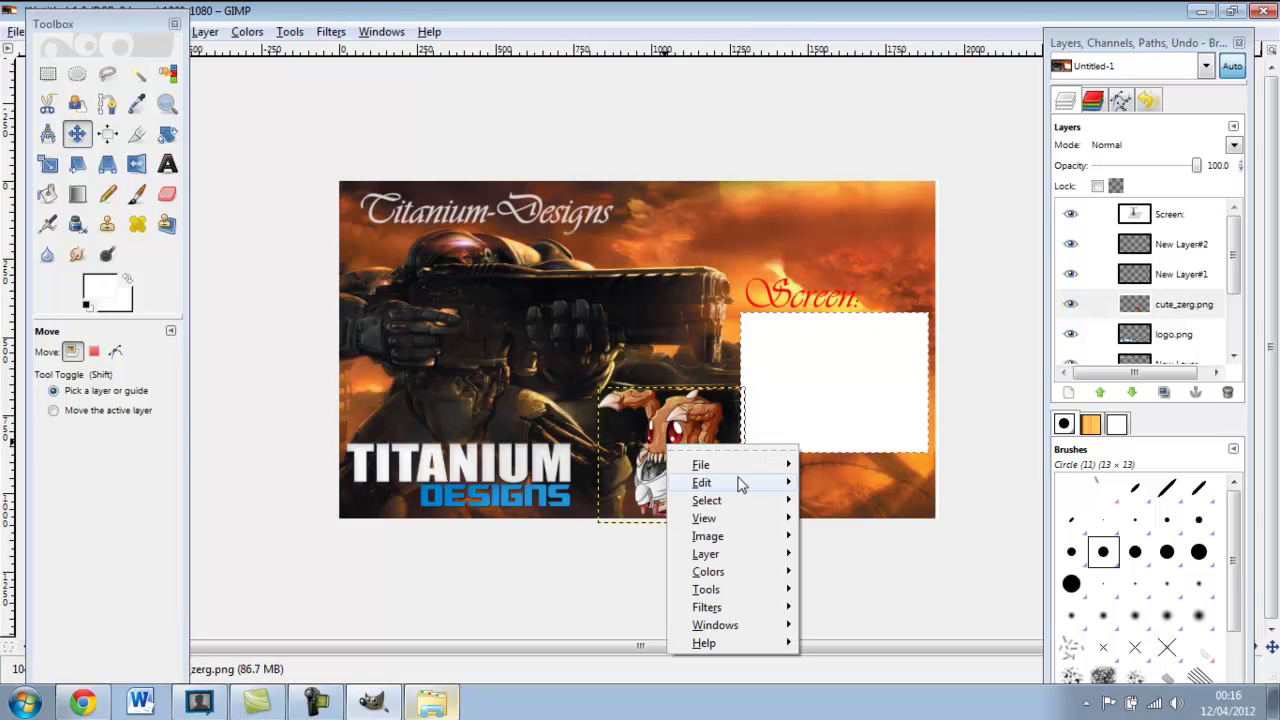
pyautogui.moveTo(768, 540)
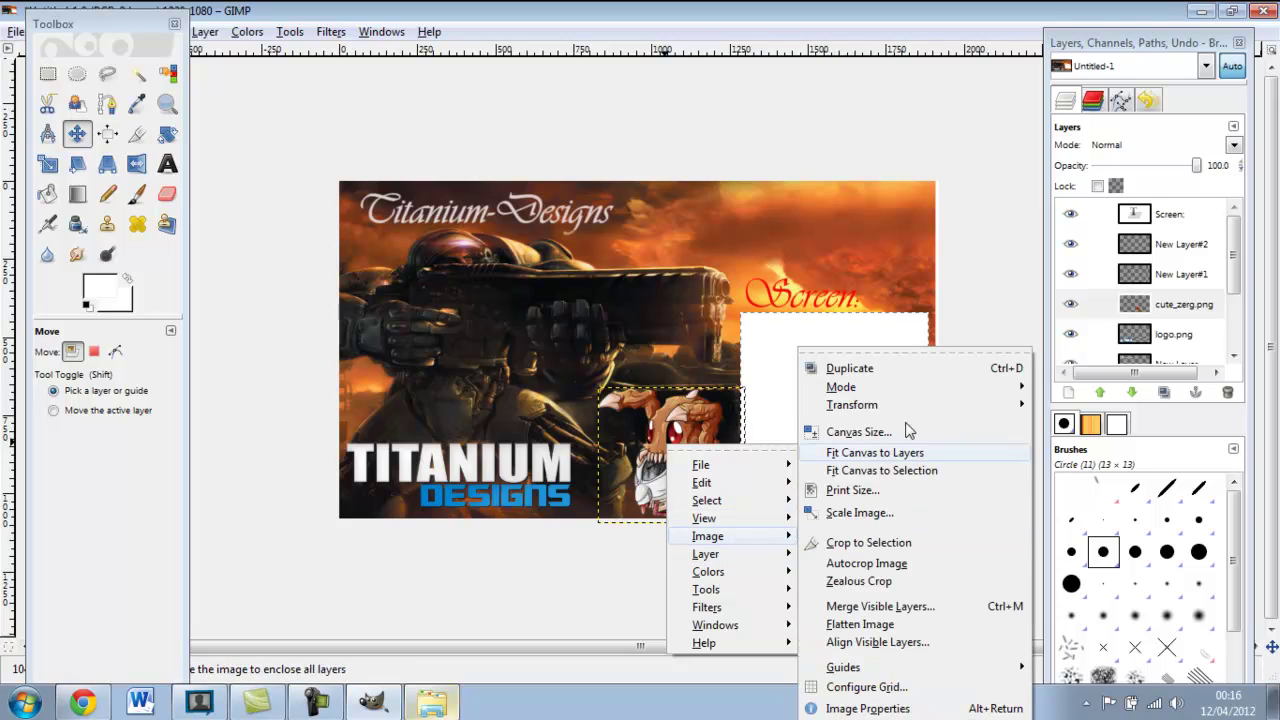
pyautogui.moveTo(893, 388)
pyautogui.click(1082, 418)
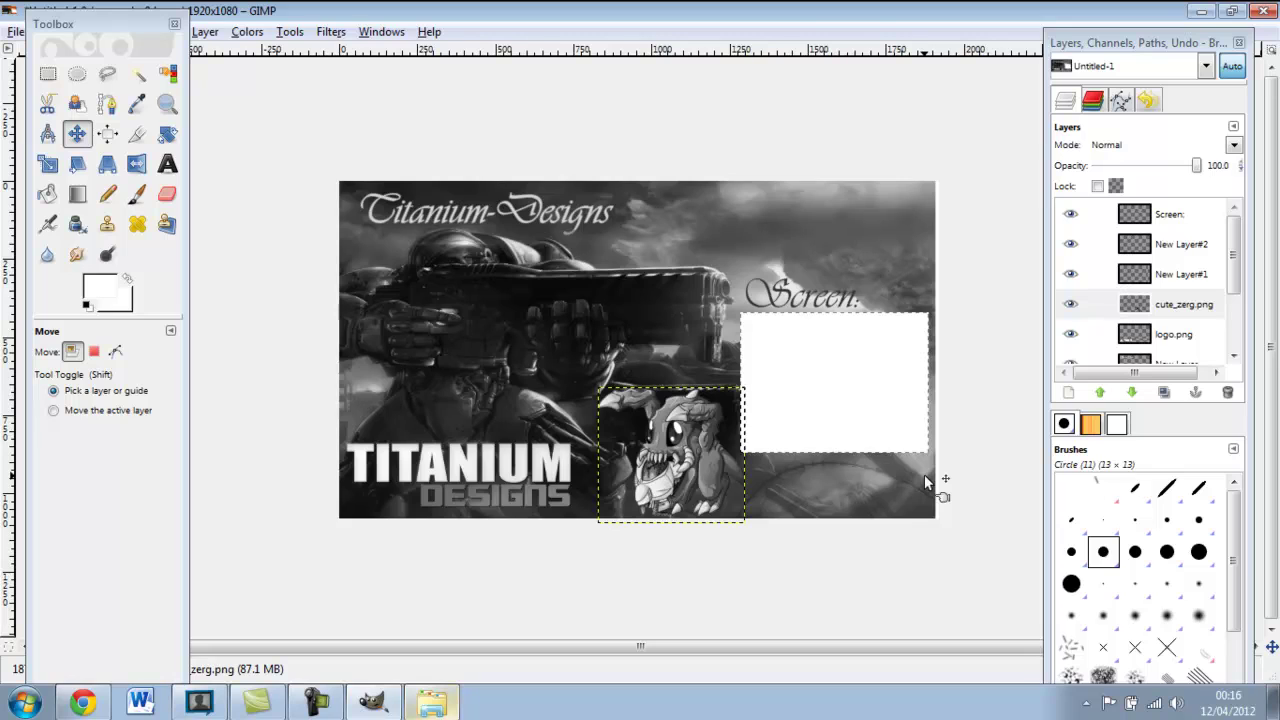
pyautogui.hotkey('ctrl', 'z')
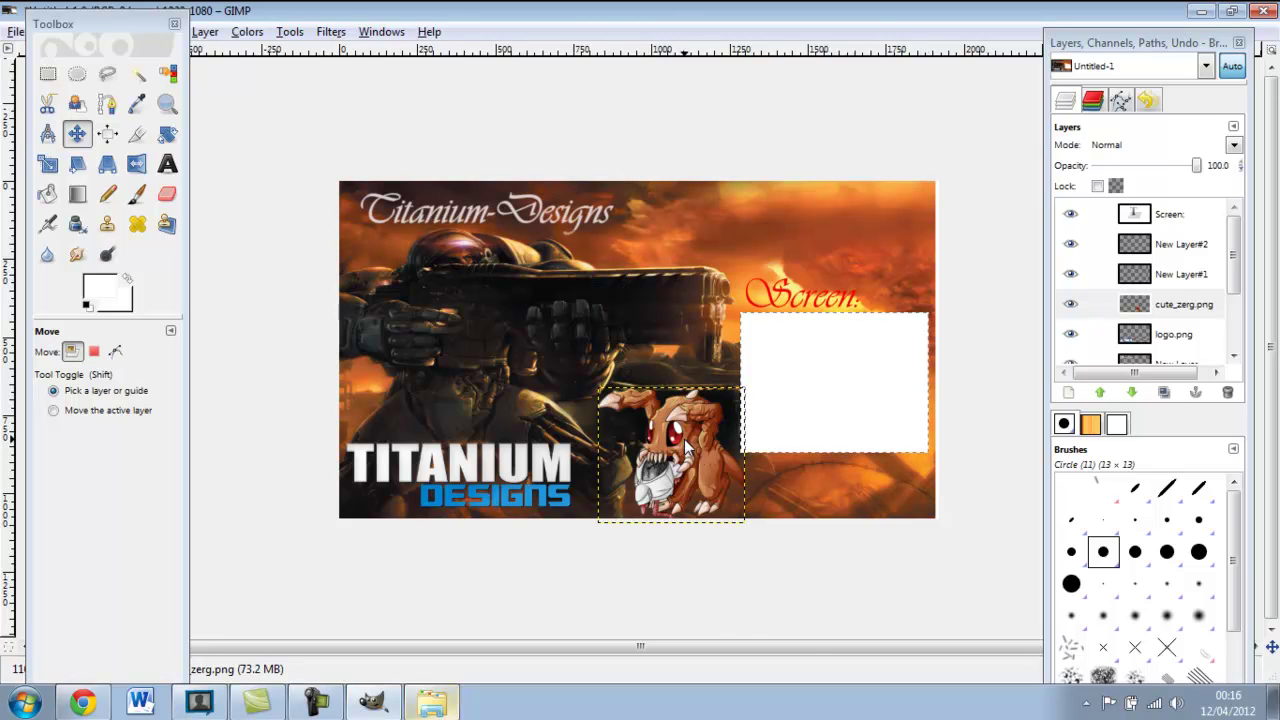
# Lower the opacity of the cute_zerg.png layer to 57.9
pyautogui.rightClick(685, 447)
pyautogui.click(663, 441)
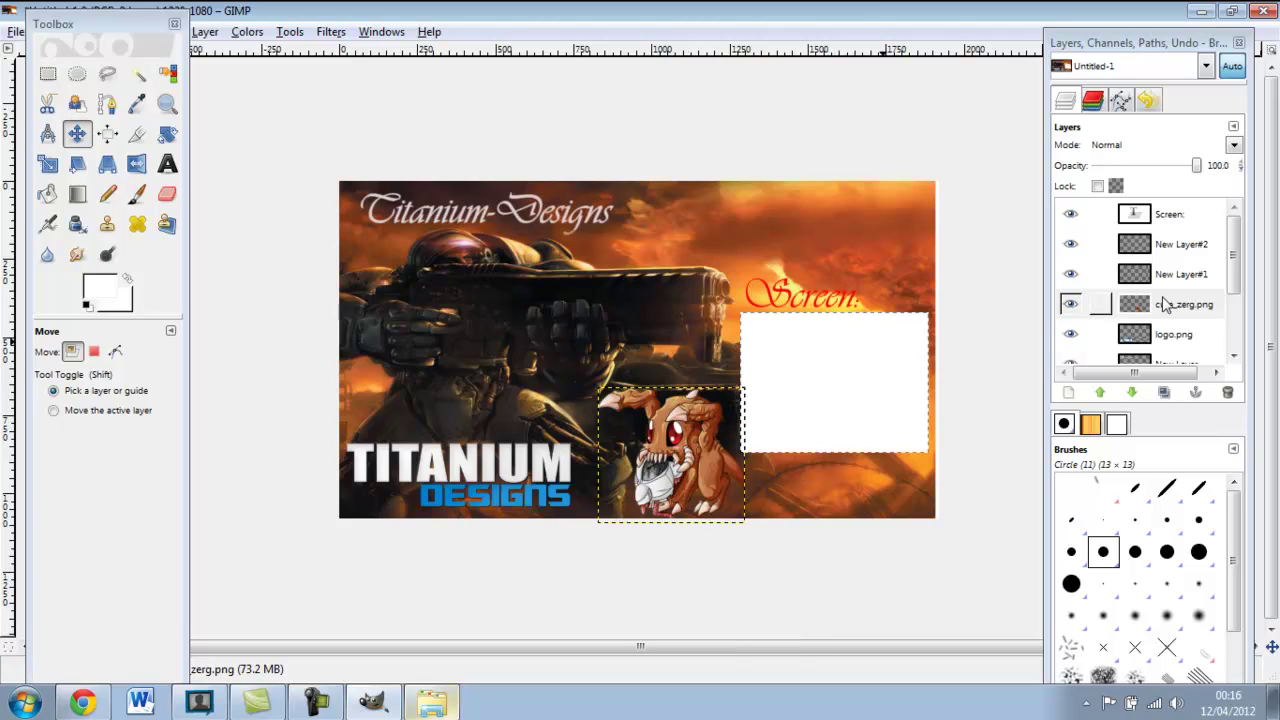
pyautogui.moveTo(1190, 172); pyautogui.dragTo(1170, 174)
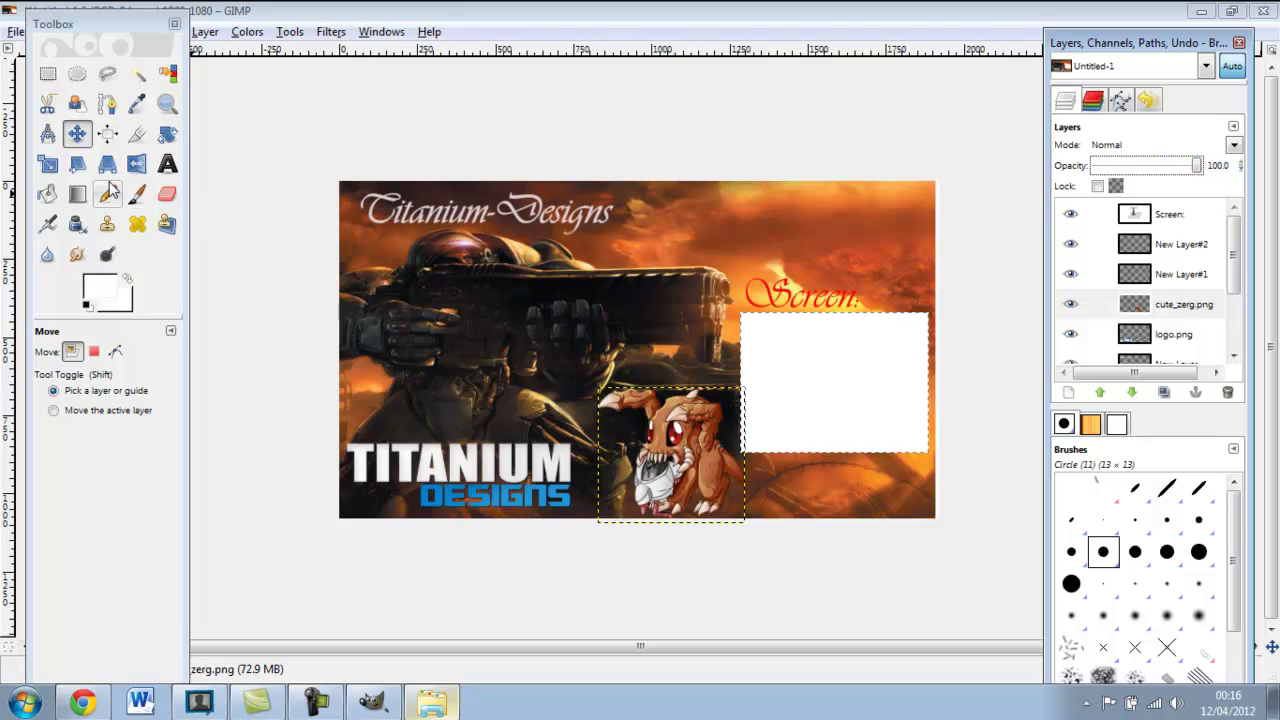
pyautogui.rightClick(1185, 316)
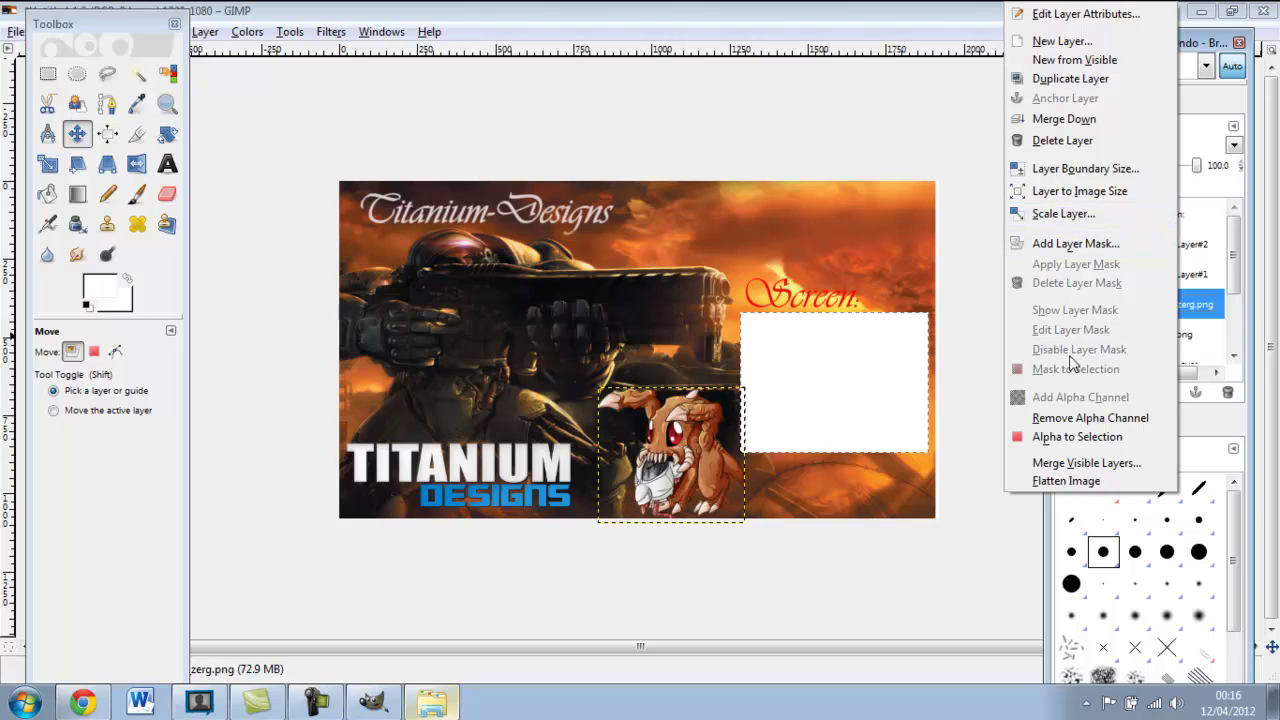
pyautogui.press('Escape')
pyautogui.moveTo(1197, 165); pyautogui.dragTo(1154, 170)
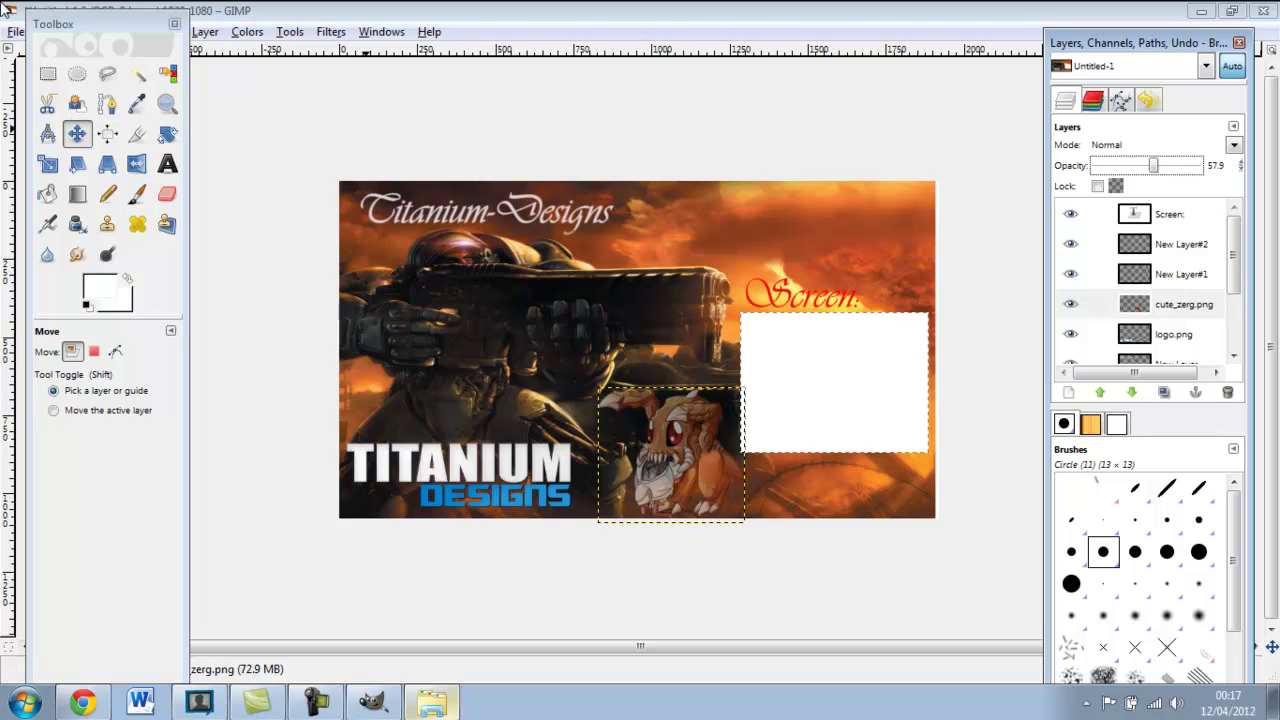
# Save the graphic as overlay123.jpg in the sc2 folder of Pictures, and accept the export for JPEG
pyautogui.click(12, 35)
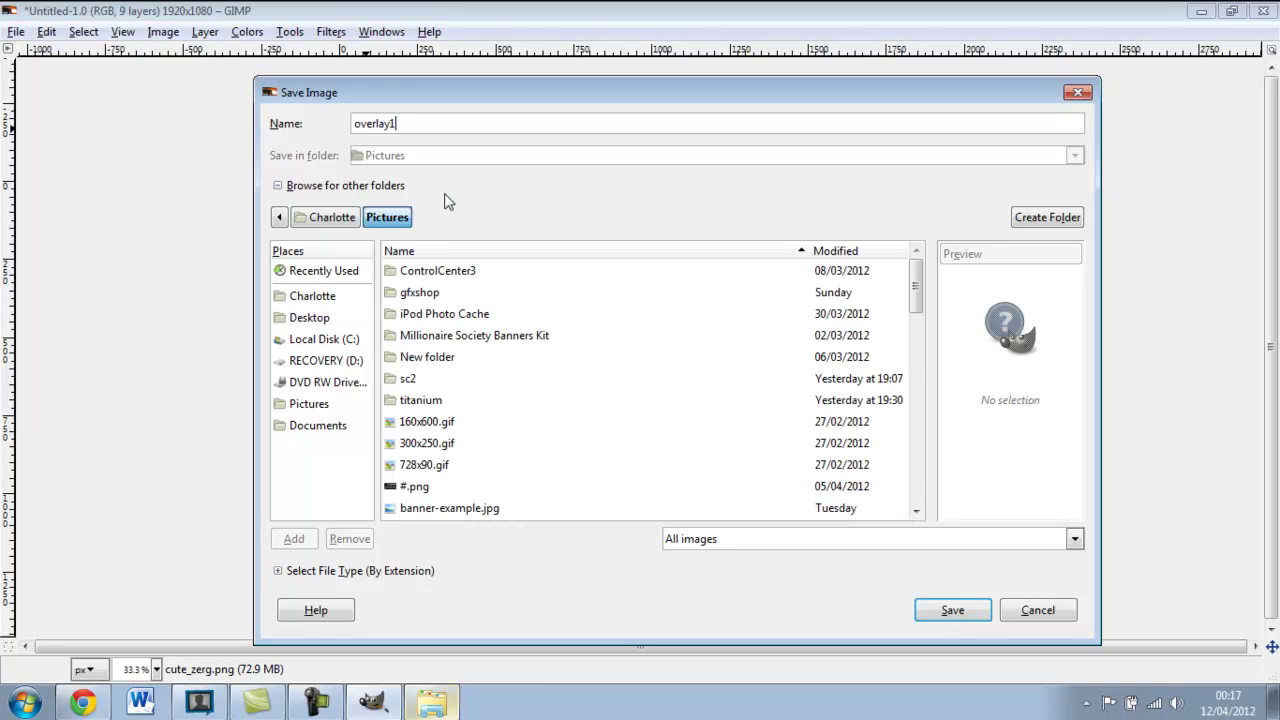
pyautogui.doubleClick(410, 380)
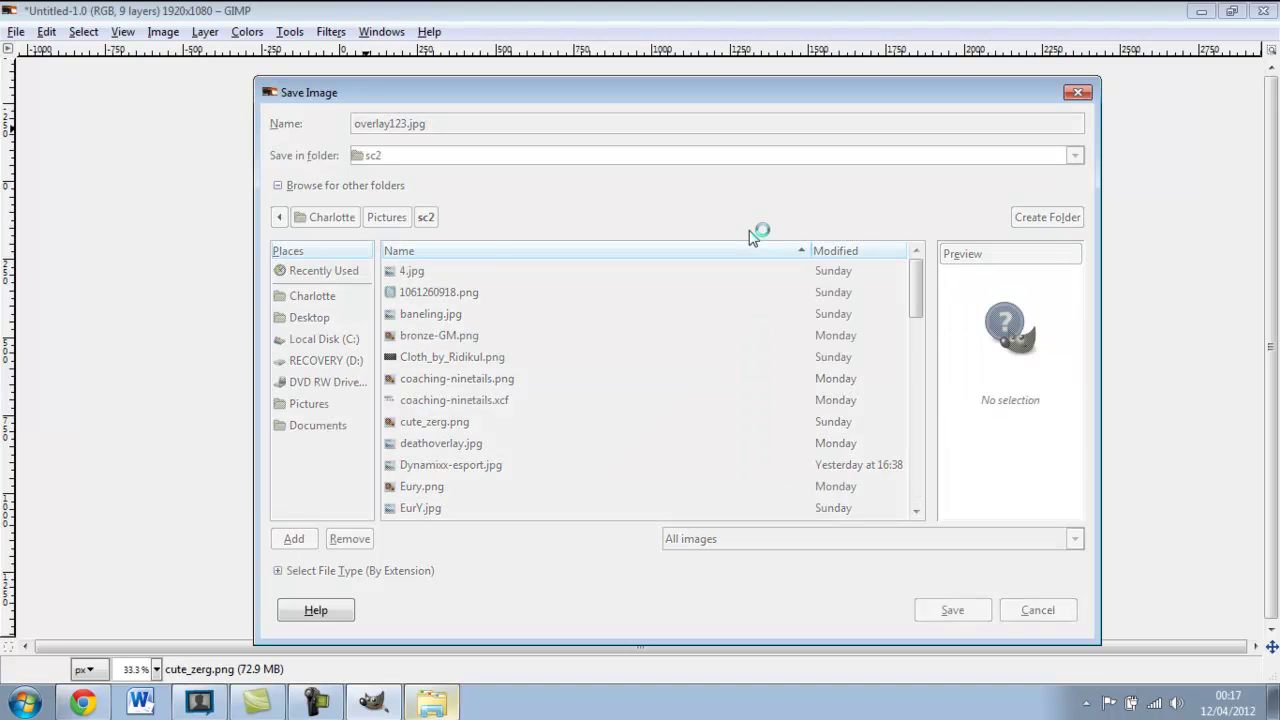
pyautogui.click(345, 298)
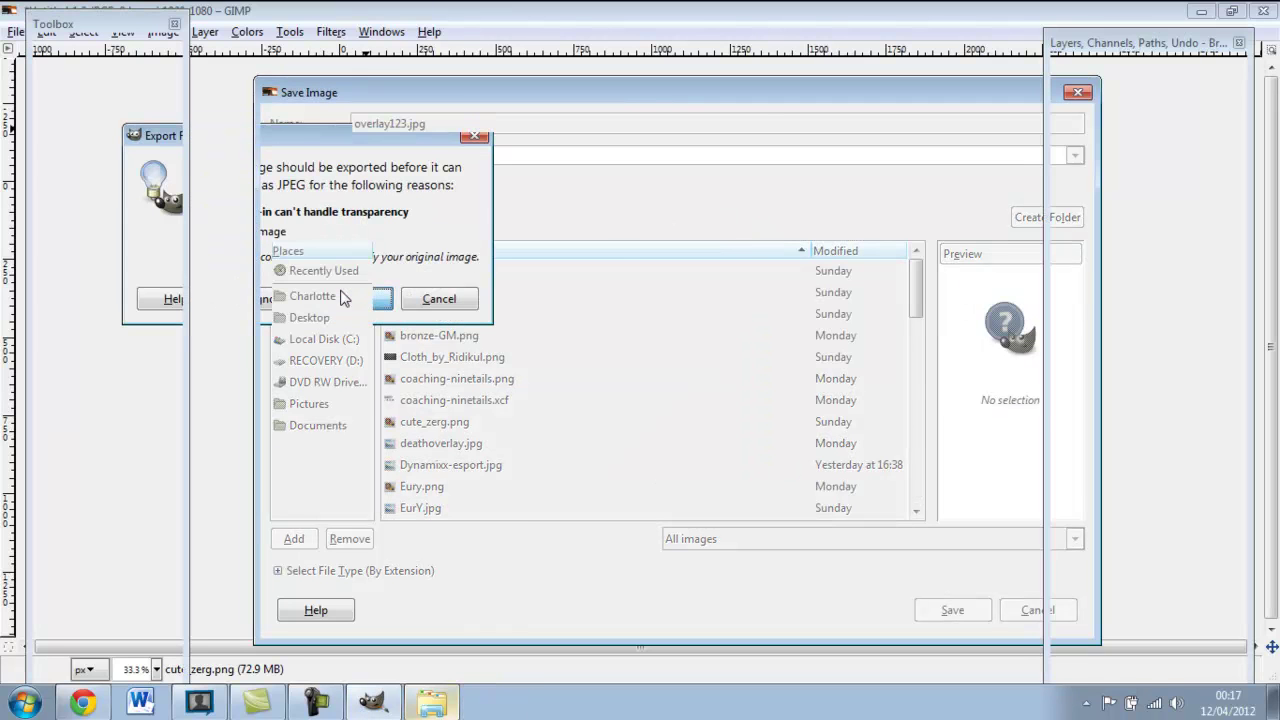
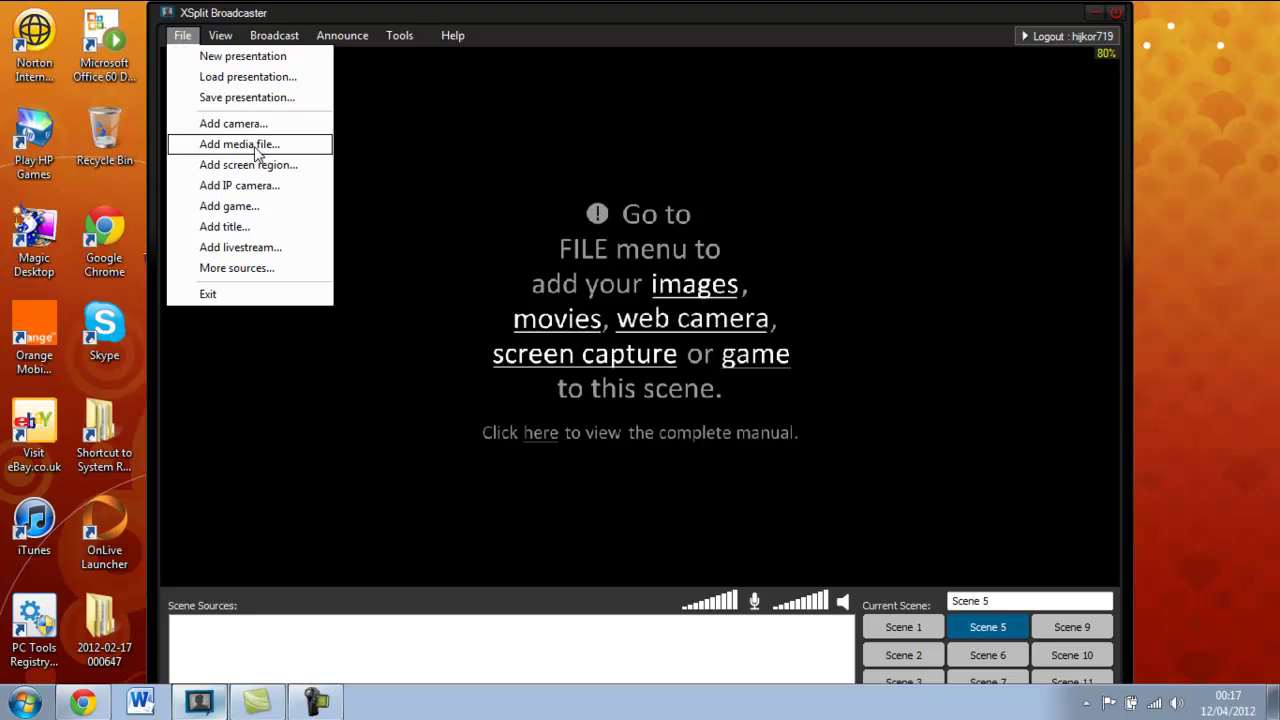
# In XSplit Broadcaster, add overlay123.jpg from the sc2 folder of Pictures as a media file to Scene 5, and enlarge it to fill the scene
pyautogui.click(255, 147)
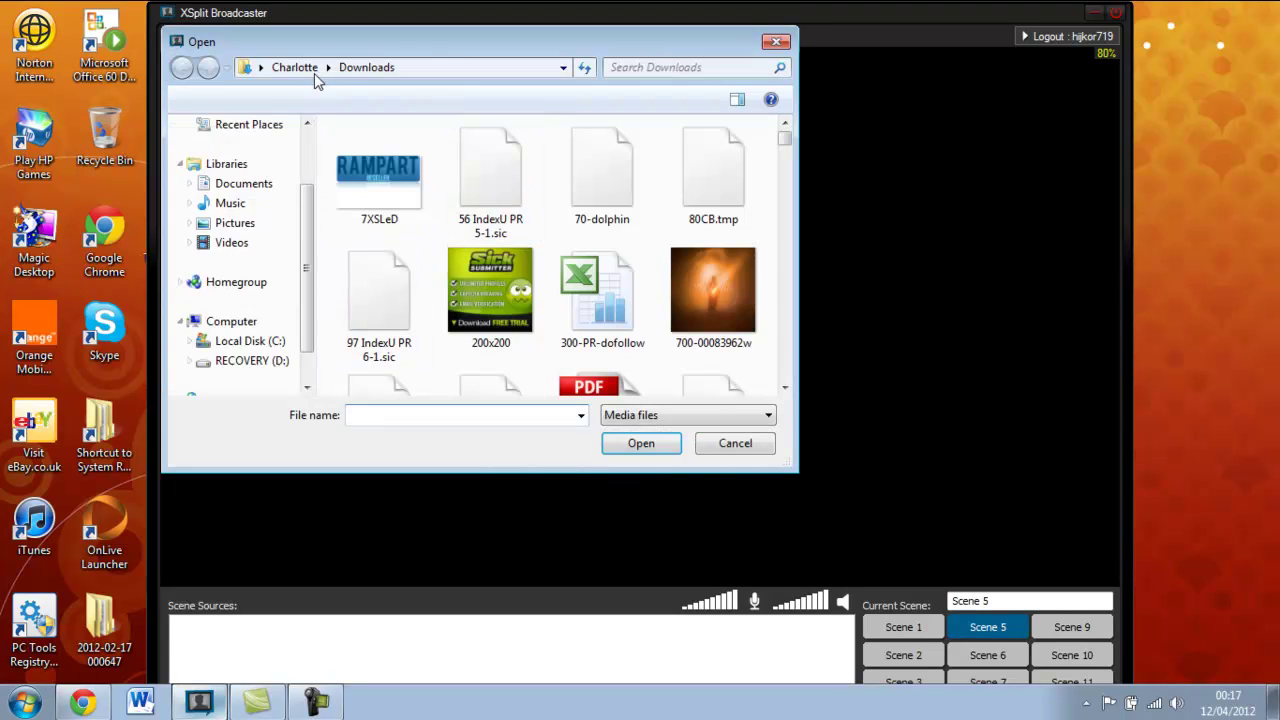
pyautogui.click(246, 310)
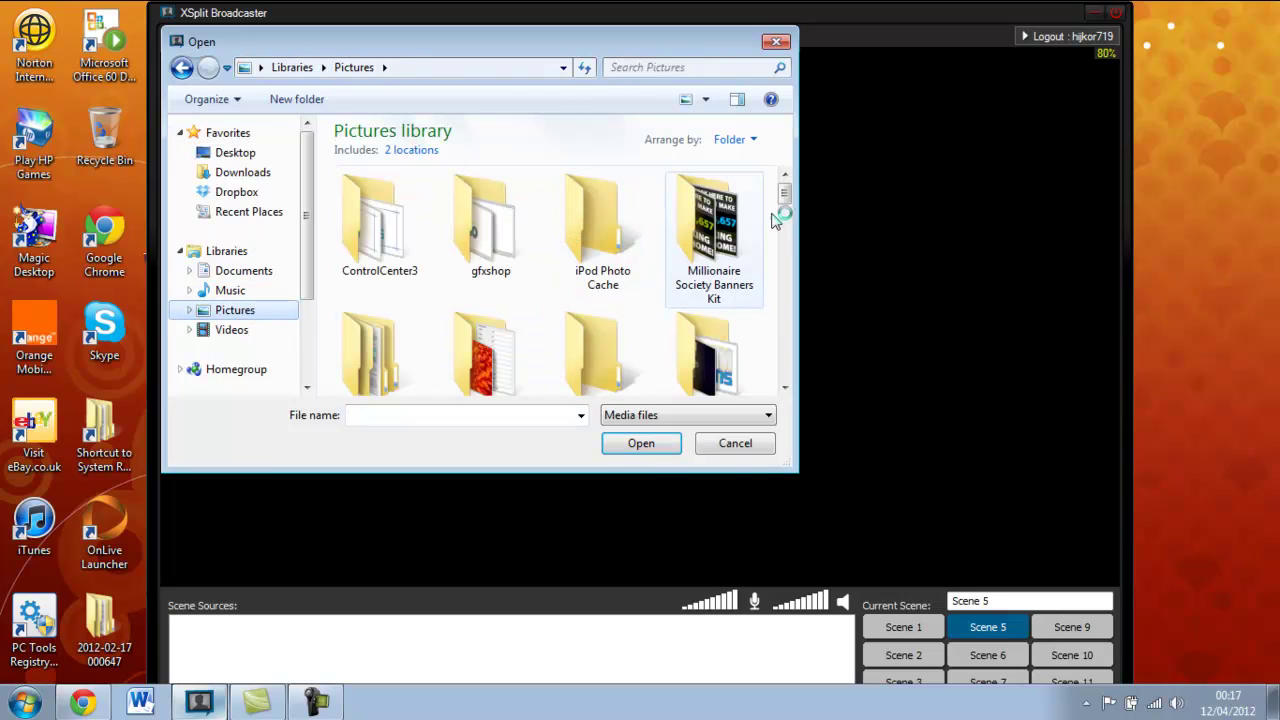
pyautogui.scroll(-1, 785, 195)
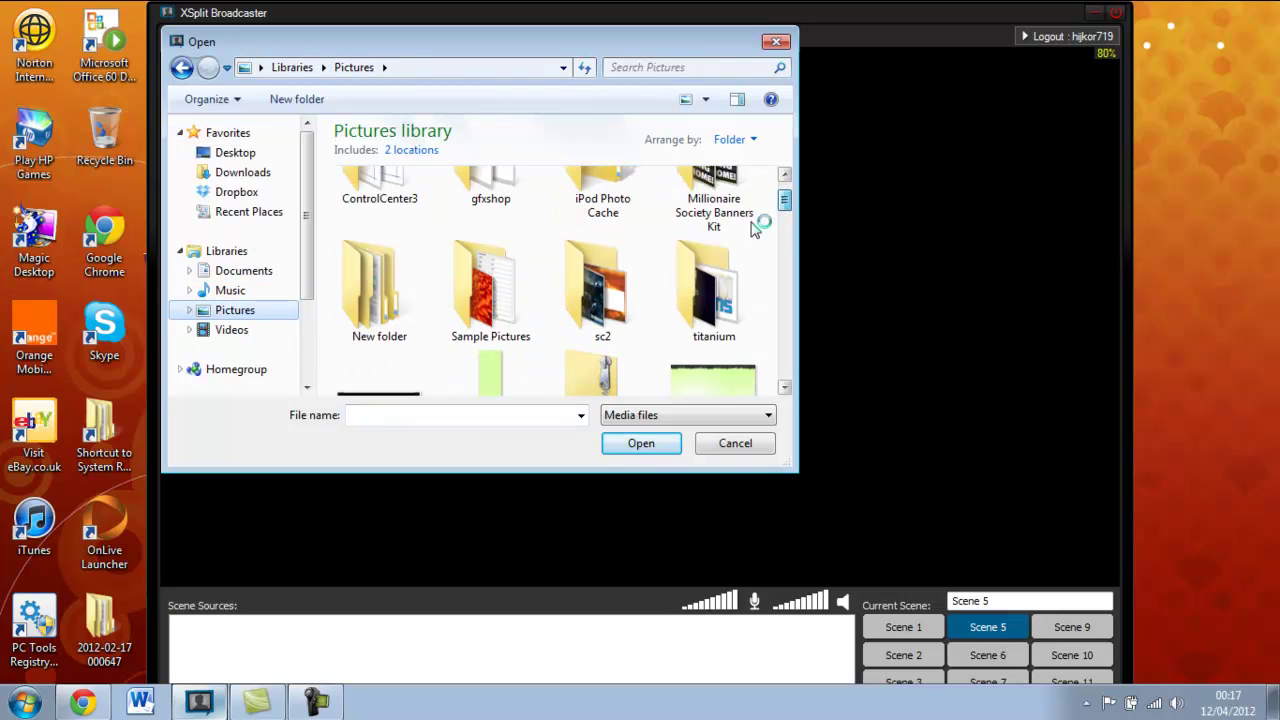
pyautogui.doubleClick(648, 297)
pyautogui.click(510, 418)
pyautogui.write('o')
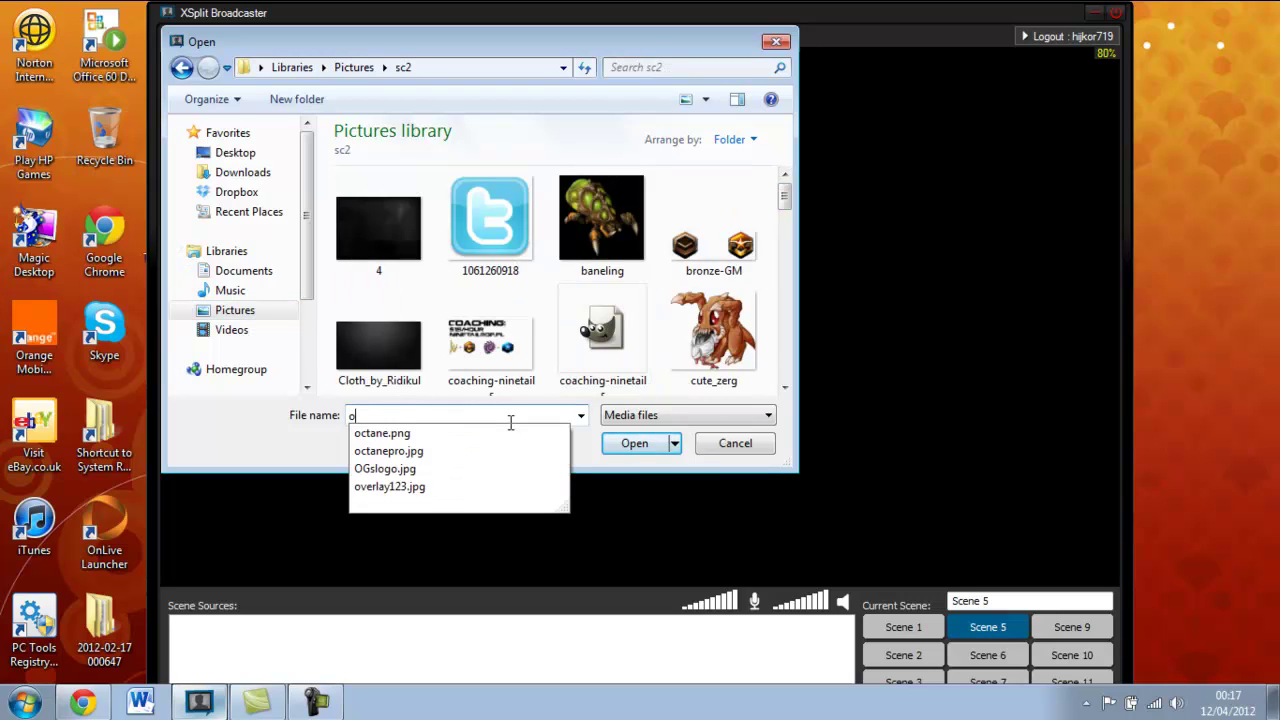
pyautogui.press('Down')
pyautogui.press('Down')
pyautogui.press('Down')
pyautogui.press('Down')
pyautogui.press('Return')
pyautogui.press('Return')
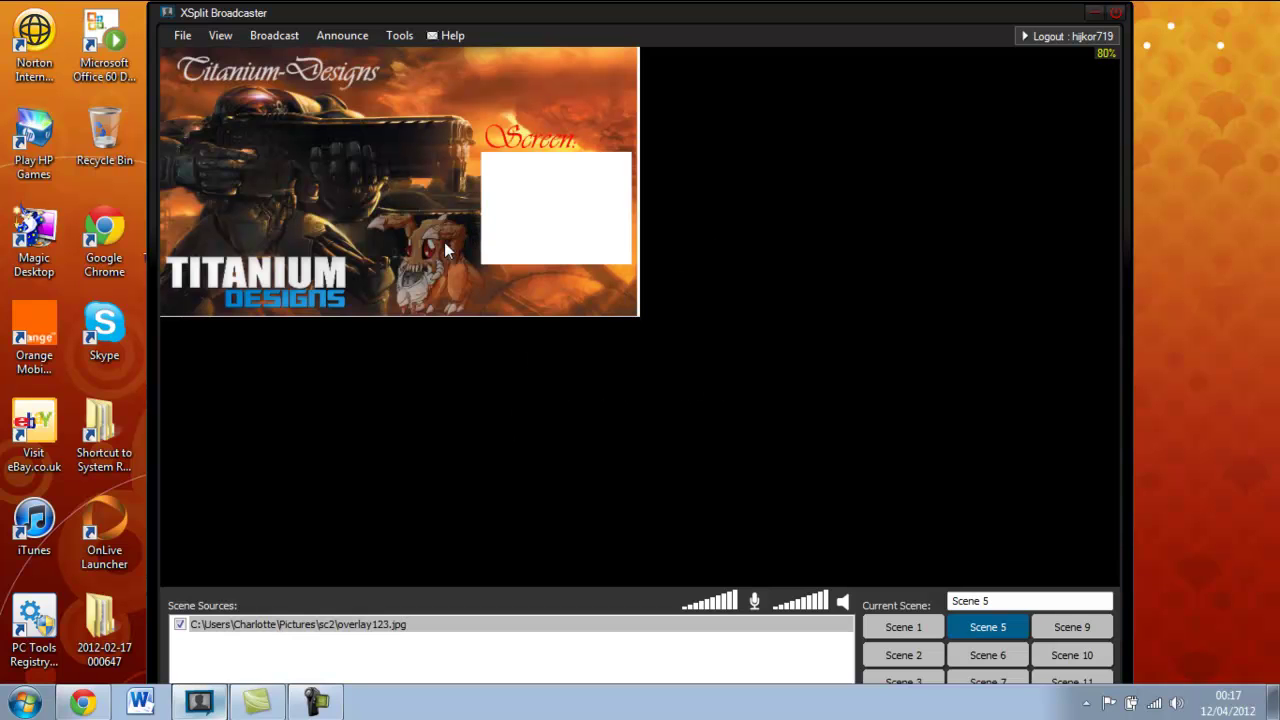
pyautogui.moveTo(637, 312); pyautogui.dragTo(1179, 588)
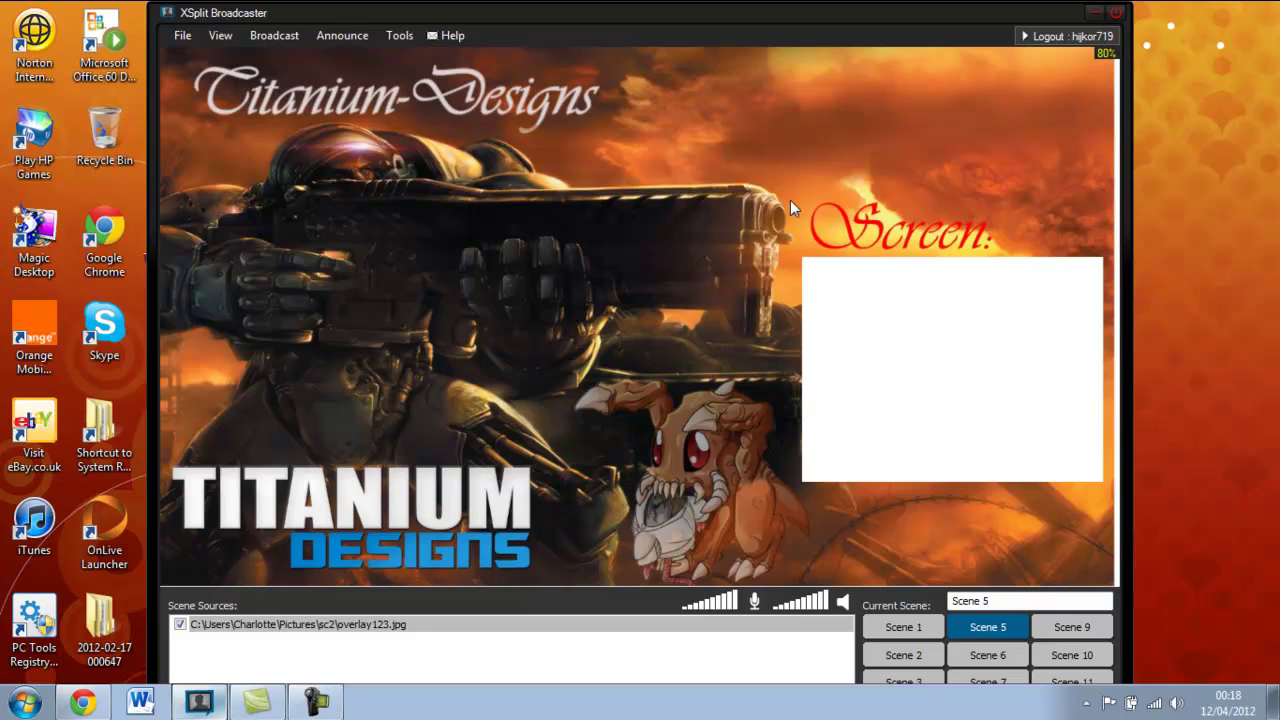
# Add a screen region source that captures the full 1366 × 768 desktop
pyautogui.click(182, 35)
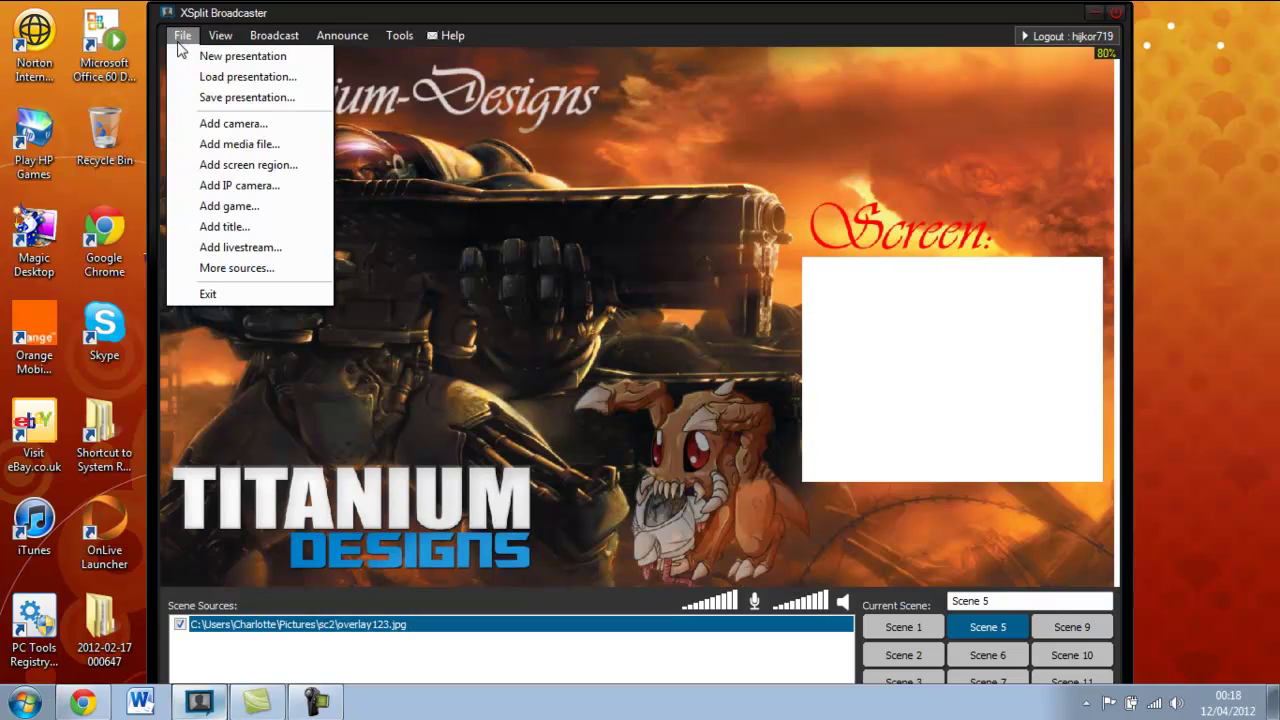
pyautogui.click(248, 165)
pyautogui.moveTo(1, 1); pyautogui.dragTo(1279, 719)
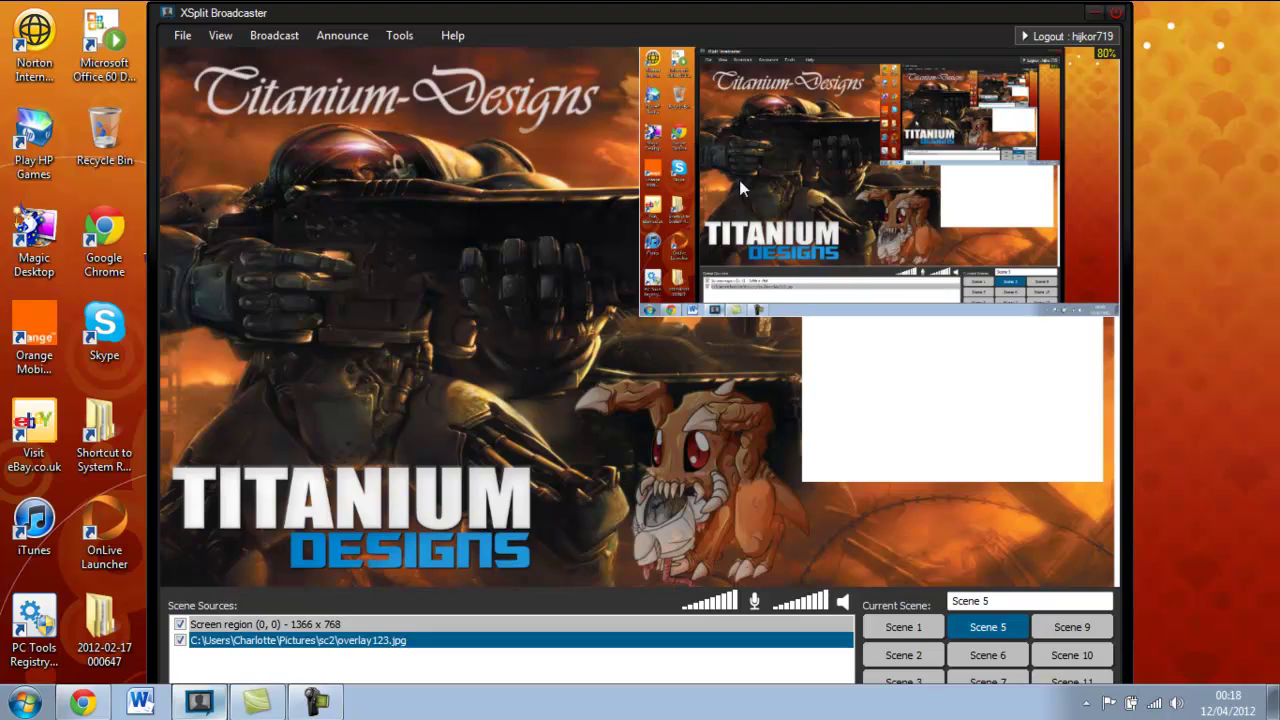
# Move the screen region source onto the overlay's white area and shrink it to about that area's width
pyautogui.moveTo(781, 288); pyautogui.dragTo(739, 390)
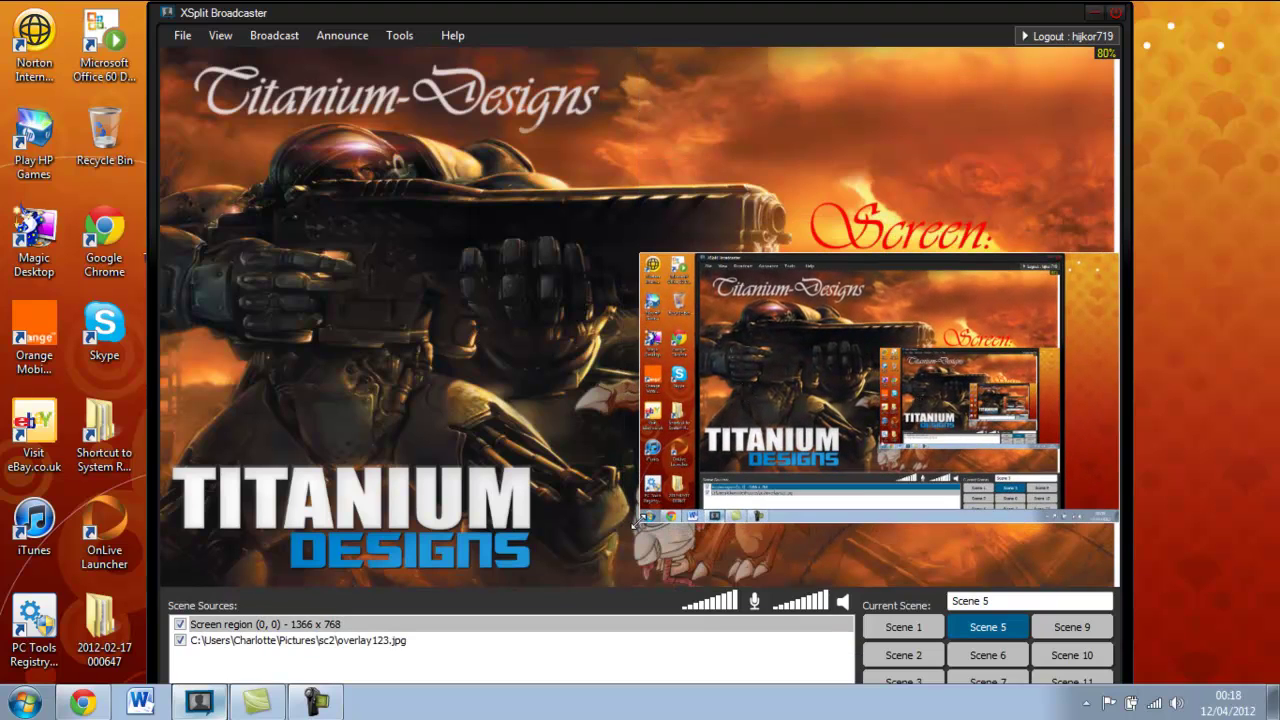
pyautogui.click(638, 521)
pyautogui.moveTo(638, 521); pyautogui.dragTo(813, 474)
pyautogui.moveTo(858, 413); pyautogui.dragTo(864, 399)
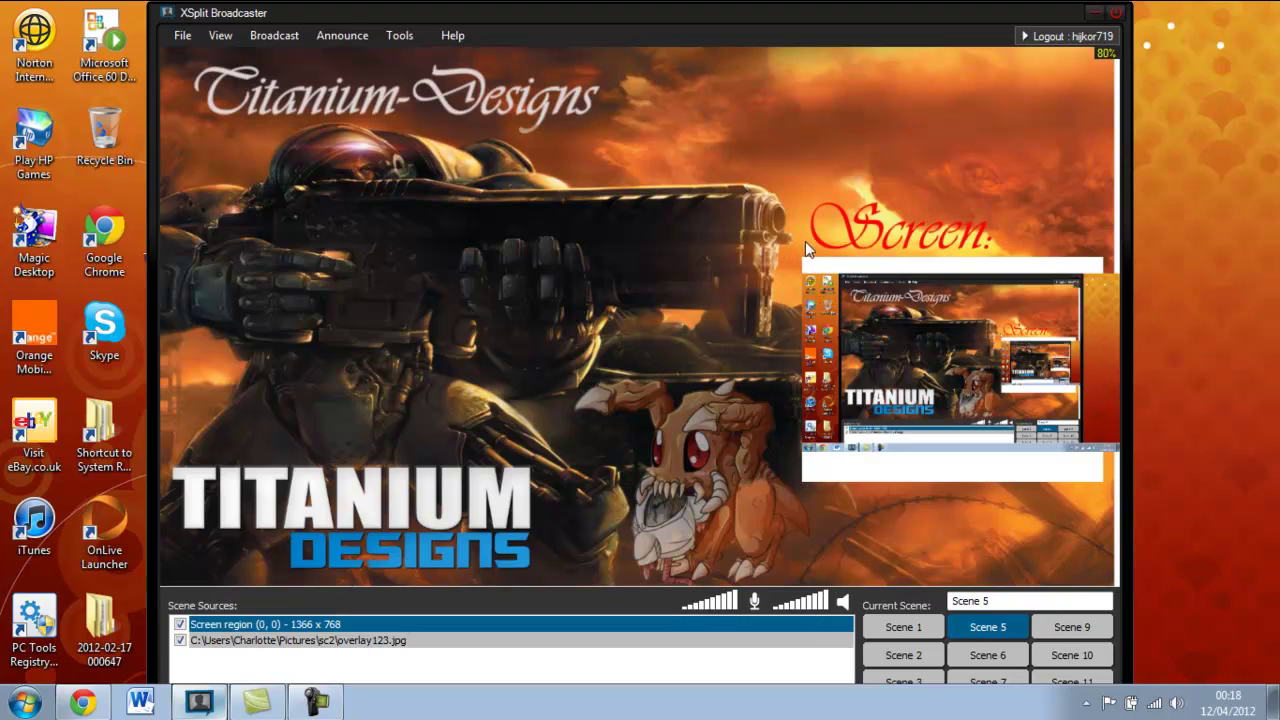
# Enlarge the screen region source from its corners until it covers the overlay's entire white area
pyautogui.moveTo(803, 244); pyautogui.dragTo(777, 226)
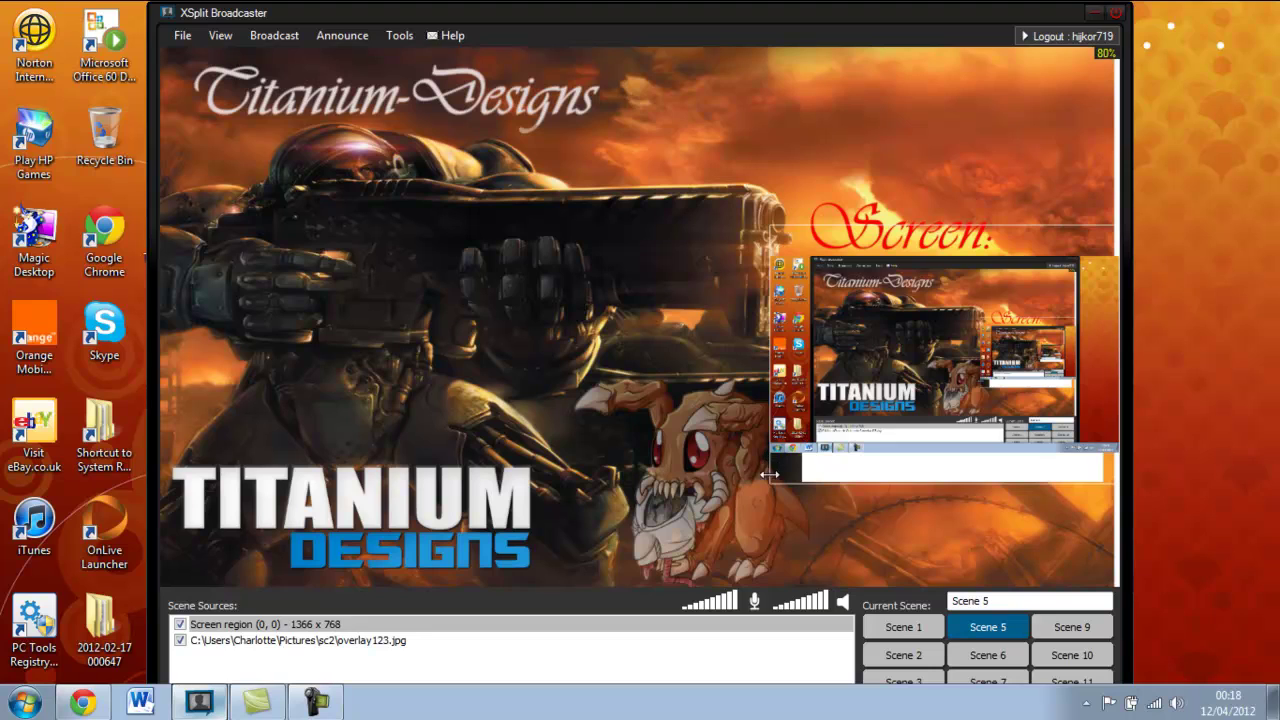
pyautogui.moveTo(771, 482); pyautogui.dragTo(768, 536)
pyautogui.click(770, 350)
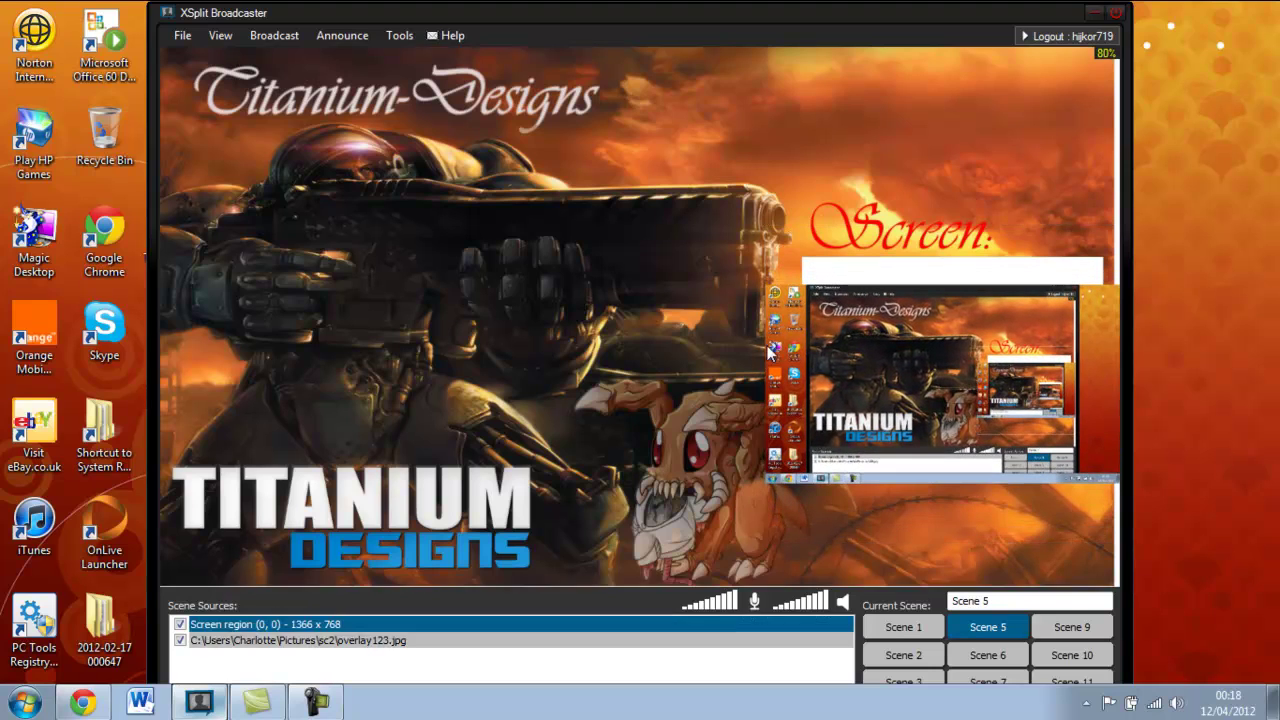
pyautogui.click(787, 310)
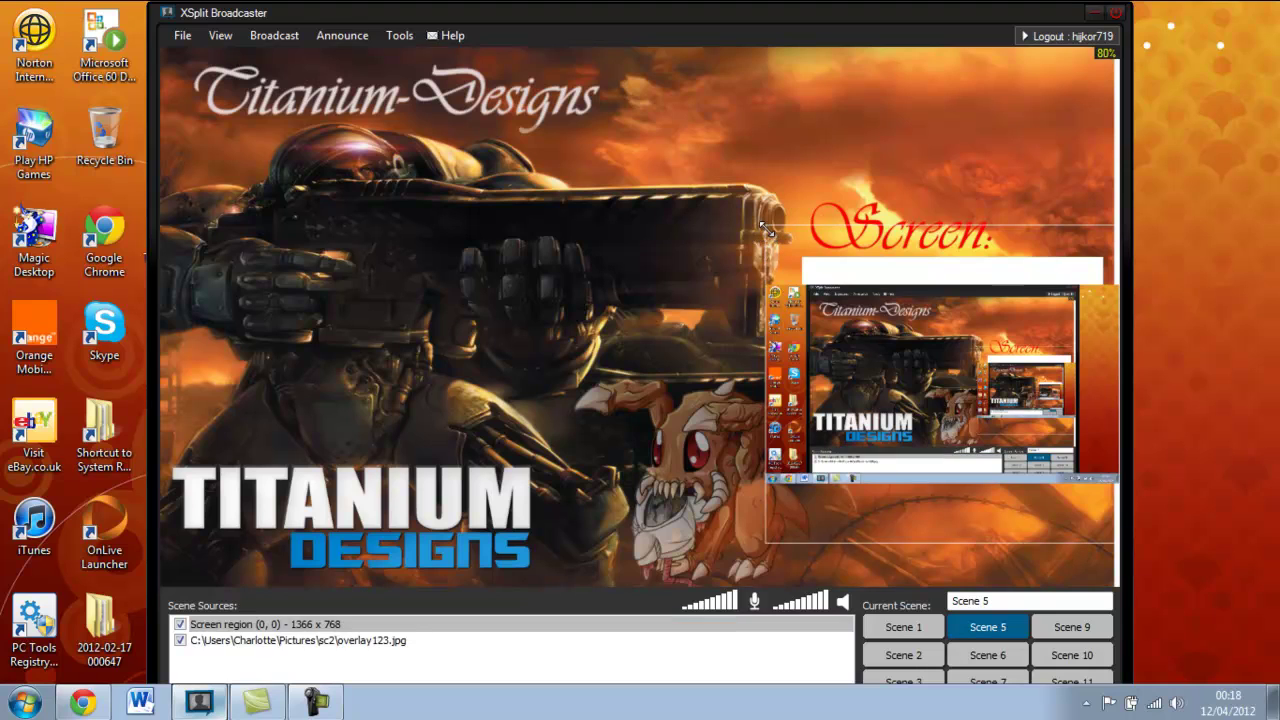
pyautogui.moveTo(767, 230); pyautogui.dragTo(711, 202)
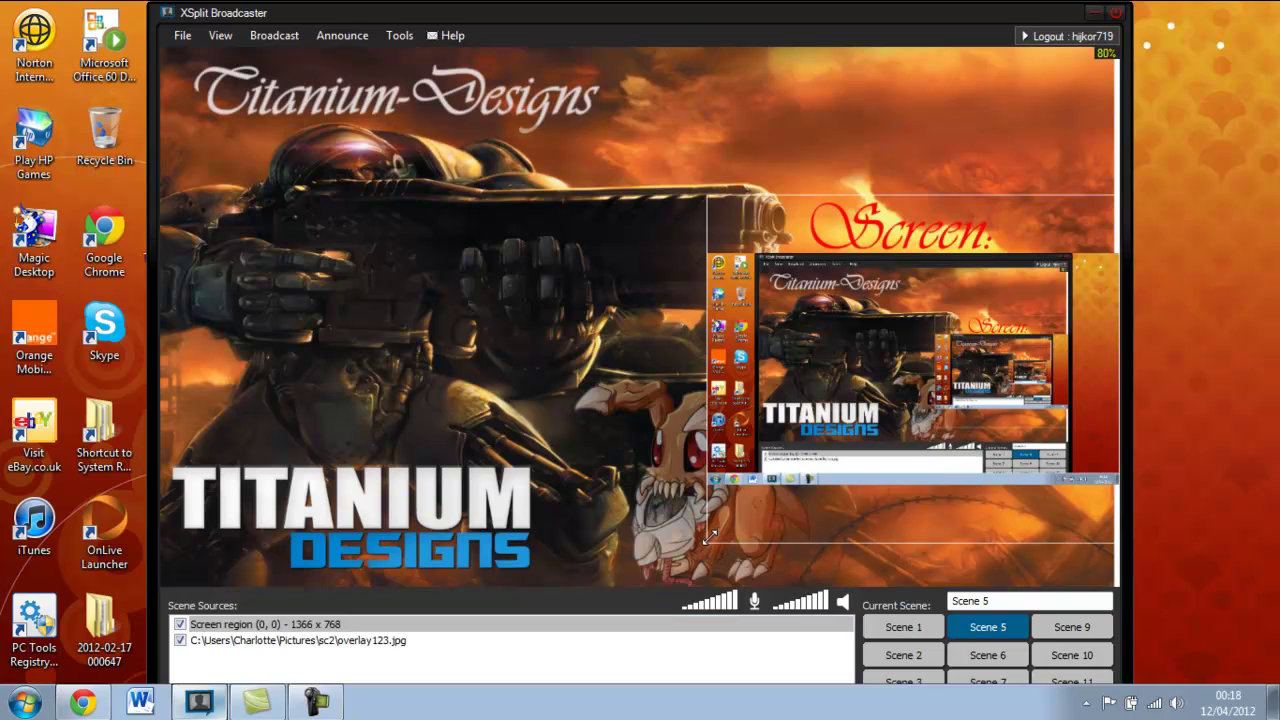
pyautogui.moveTo(709, 535); pyautogui.dragTo(700, 550)
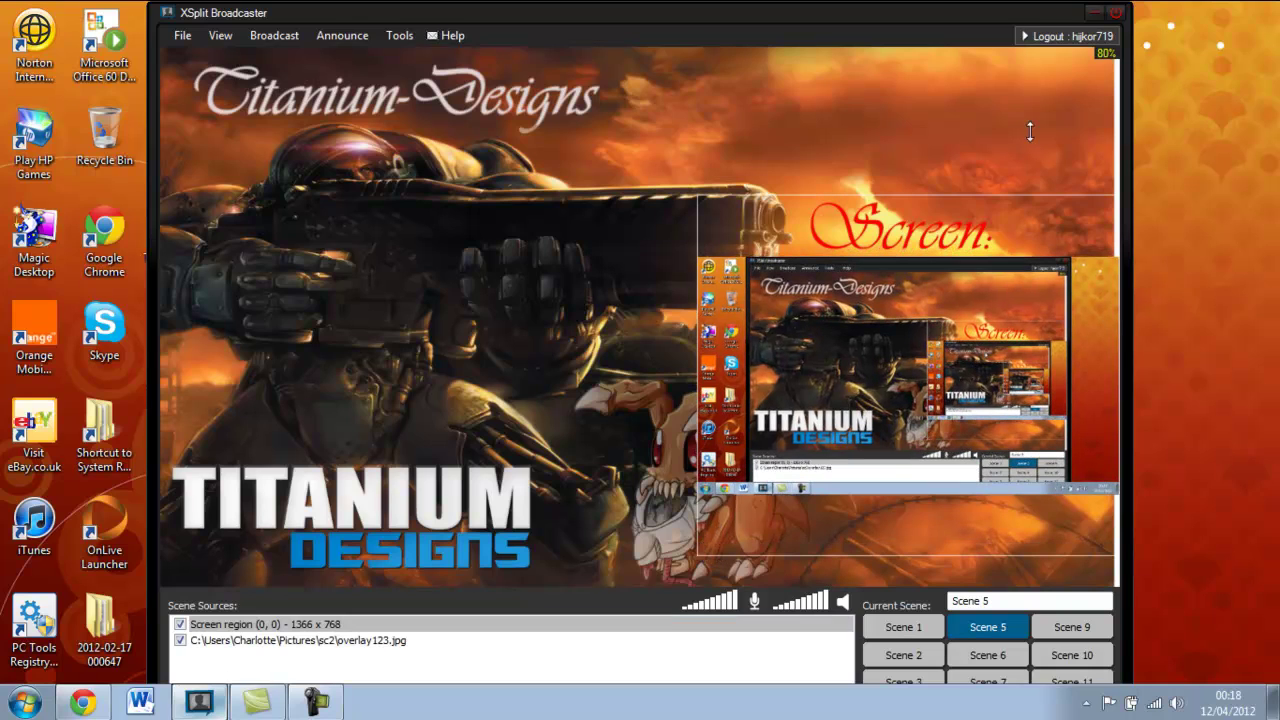
pyautogui.click(728, 157)
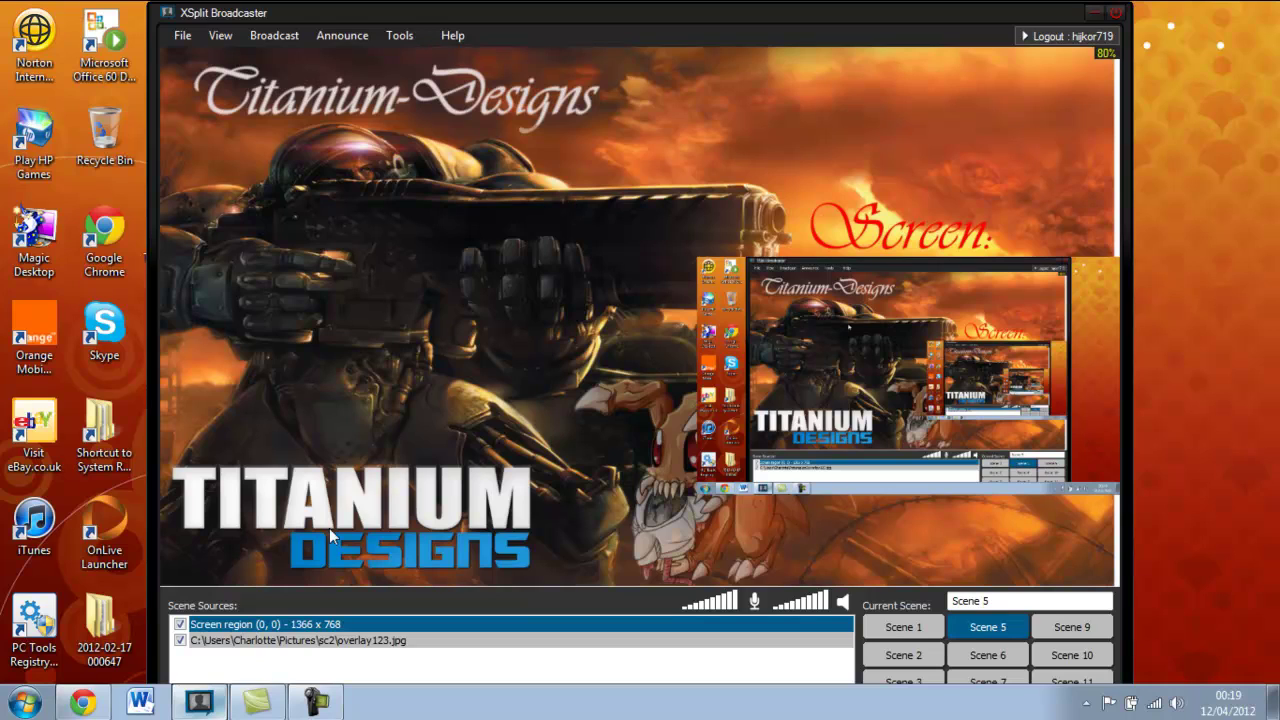
pyautogui.click(316, 702)
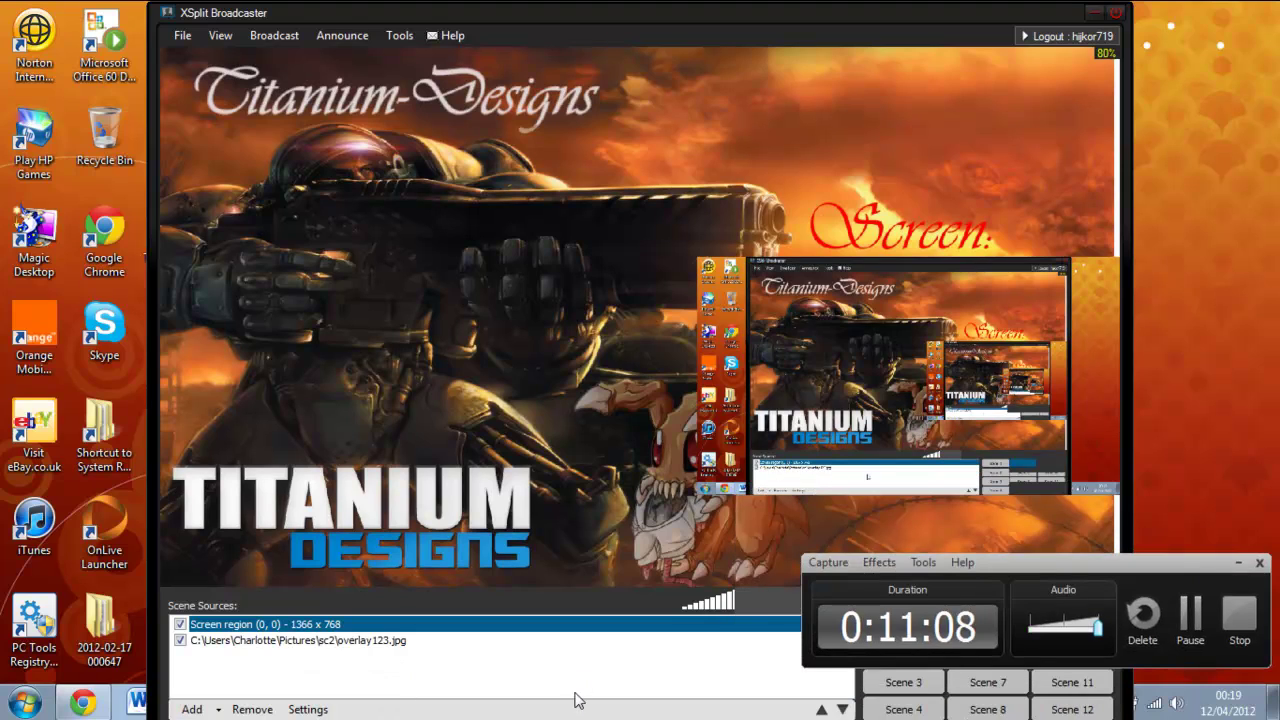